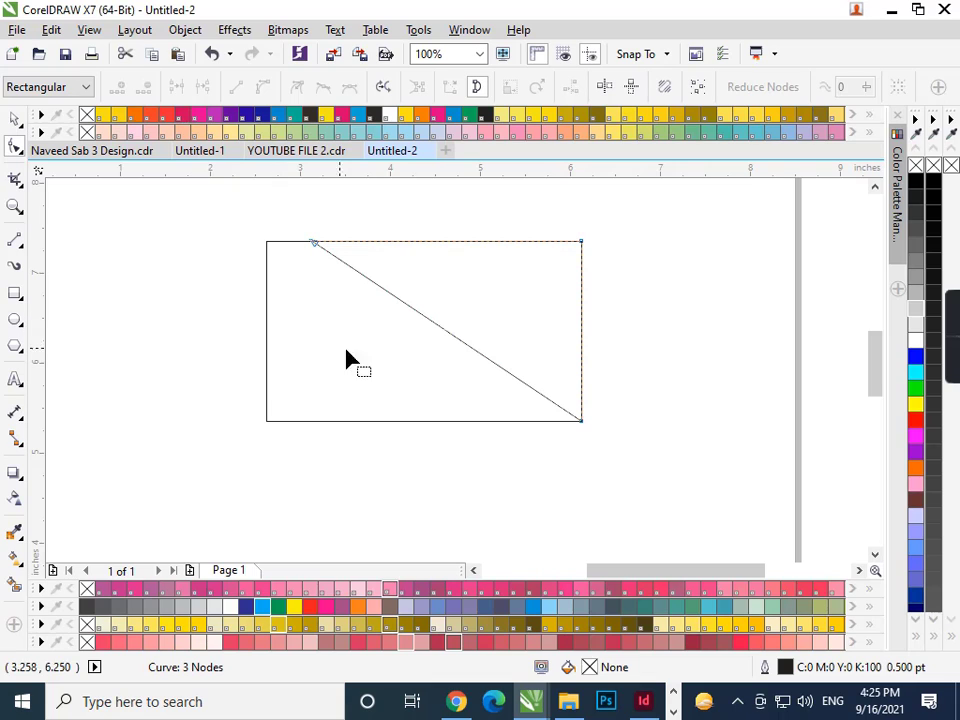
- Add a node to the diagonal and pin it to the bottom edge, short of the right corner
double_click(534, 389)
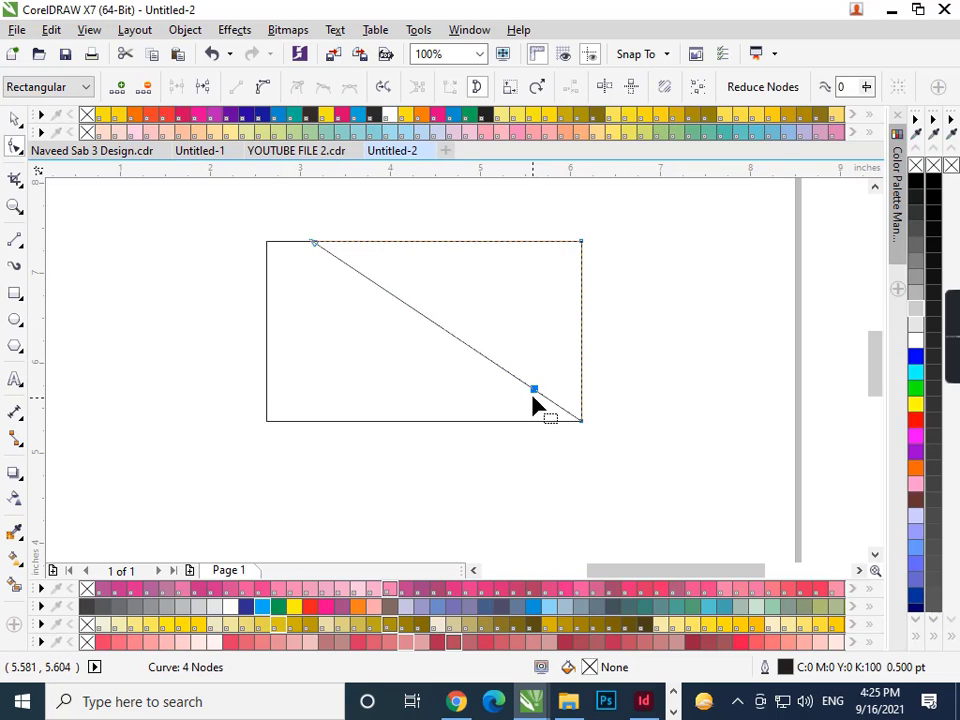
left_click_drag(537, 400, 538, 431)
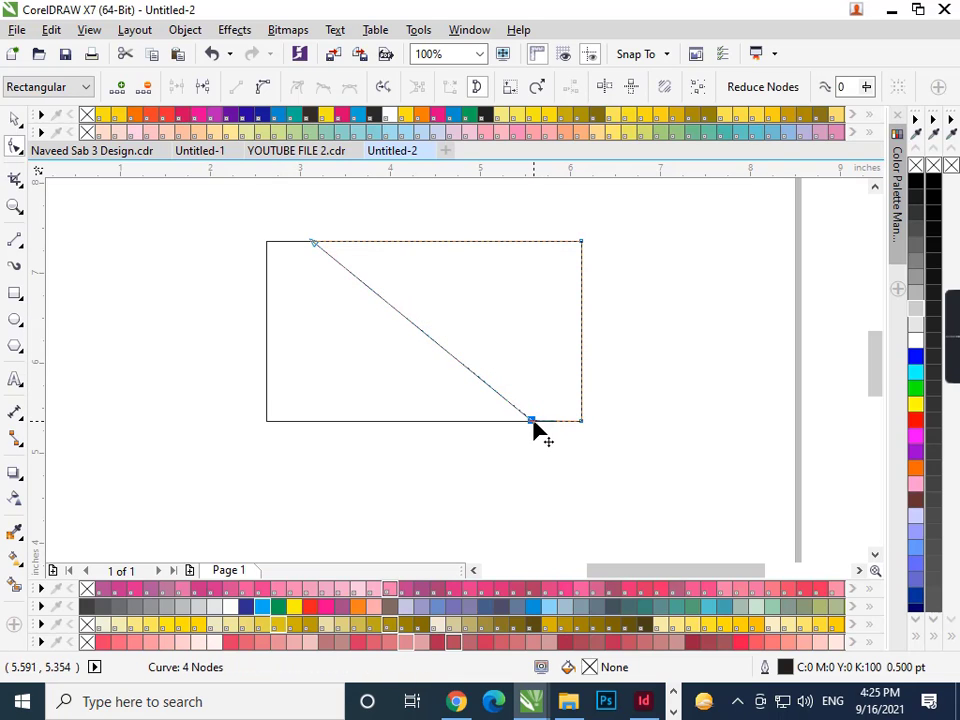
scroll(537, 430, "up", 5)
scroll(537, 423, "up", 3)
left_click_drag(328, 250, 296, 439)
scroll(296, 439, "down", 6)
scroll(426, 480, "down", 2)
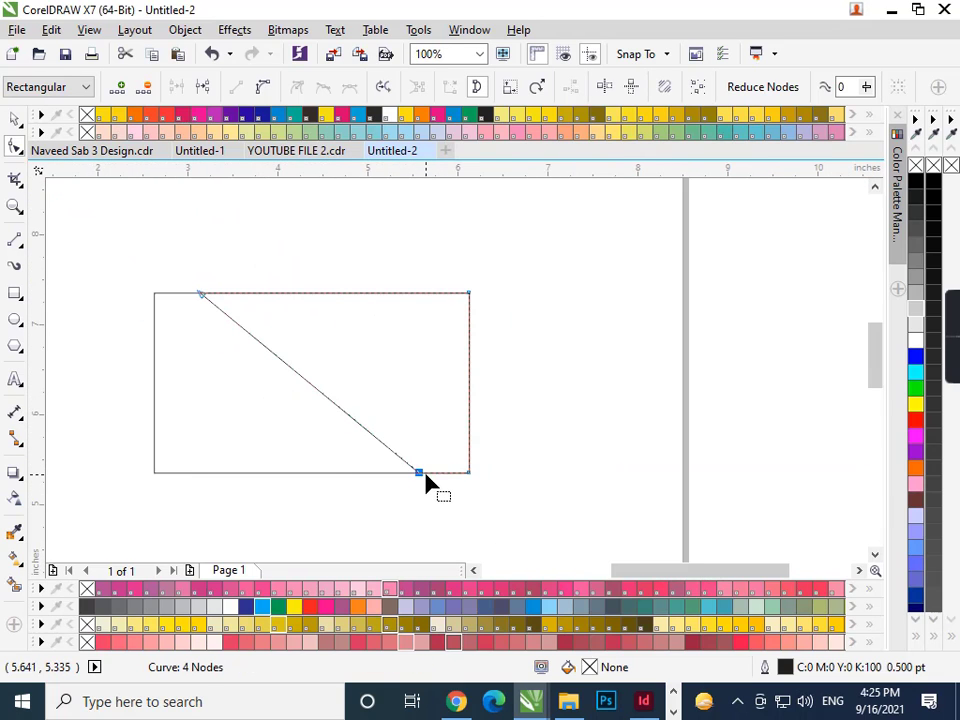
key("space")
- Select the diagonal trapezoid shape and fill it with a blue palette swatch
left_click(528, 388)
left_click(204, 376)
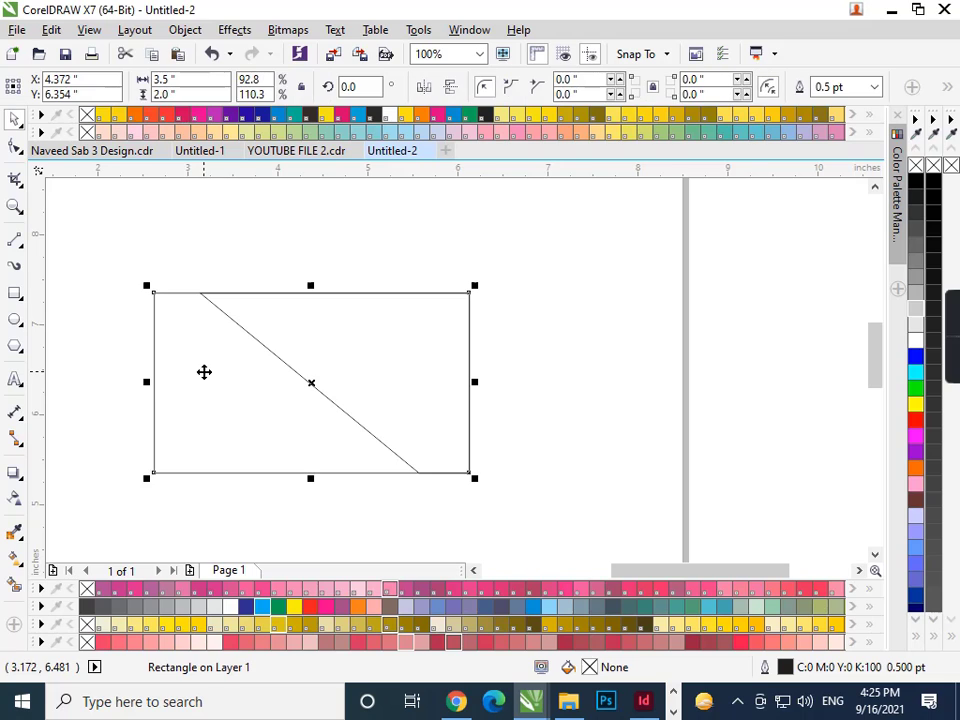
left_click(257, 340)
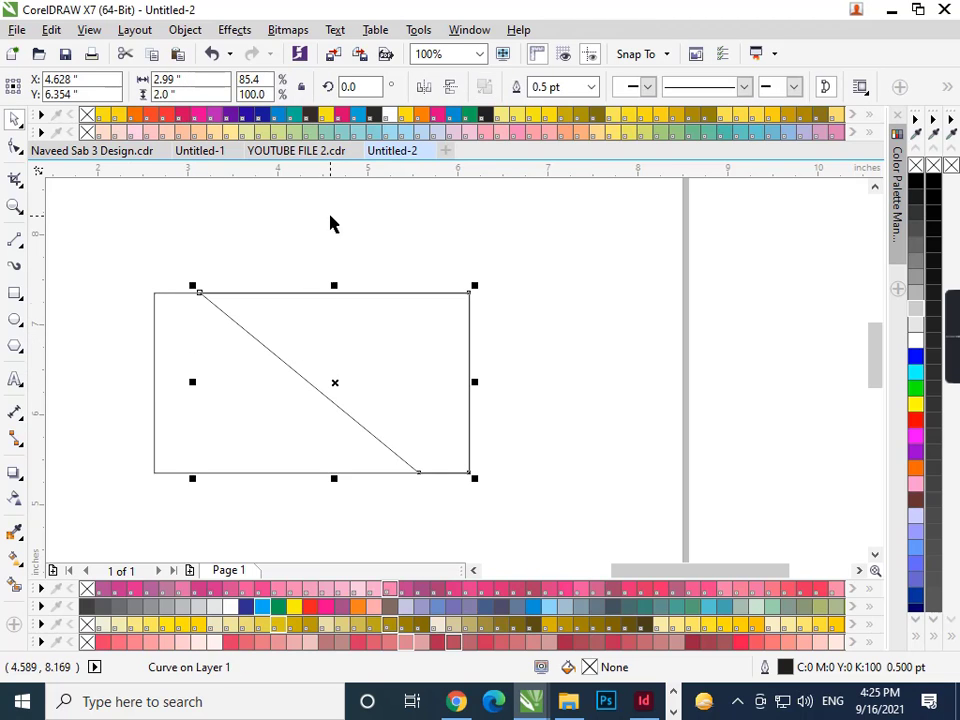
left_click(265, 607)
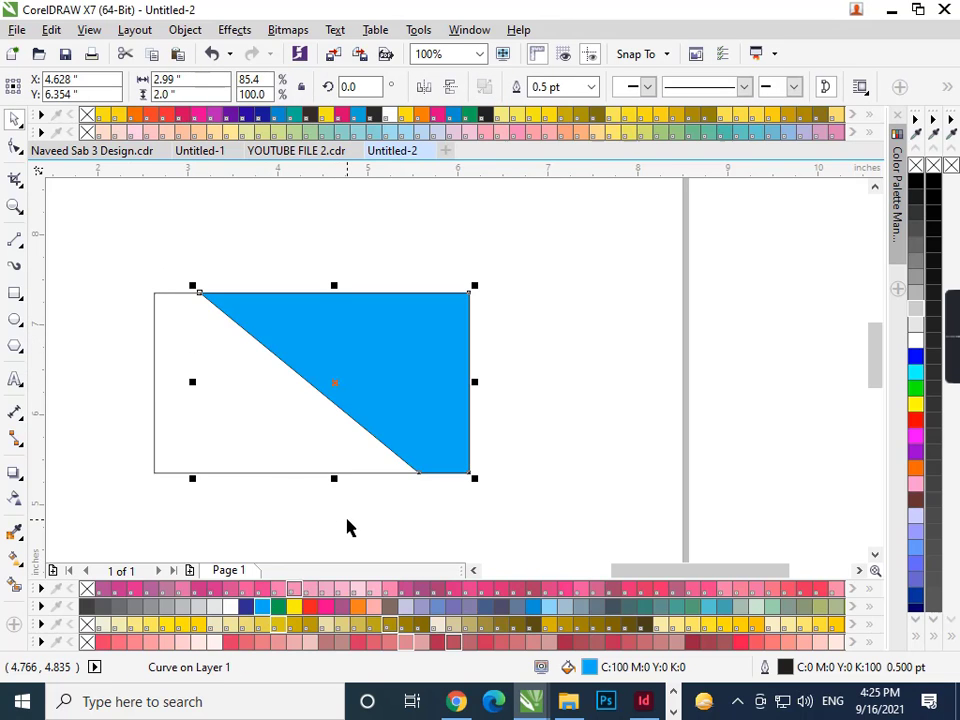
- Make the shape's fill a fountain gradient from light blue to dark blue
key("F11")
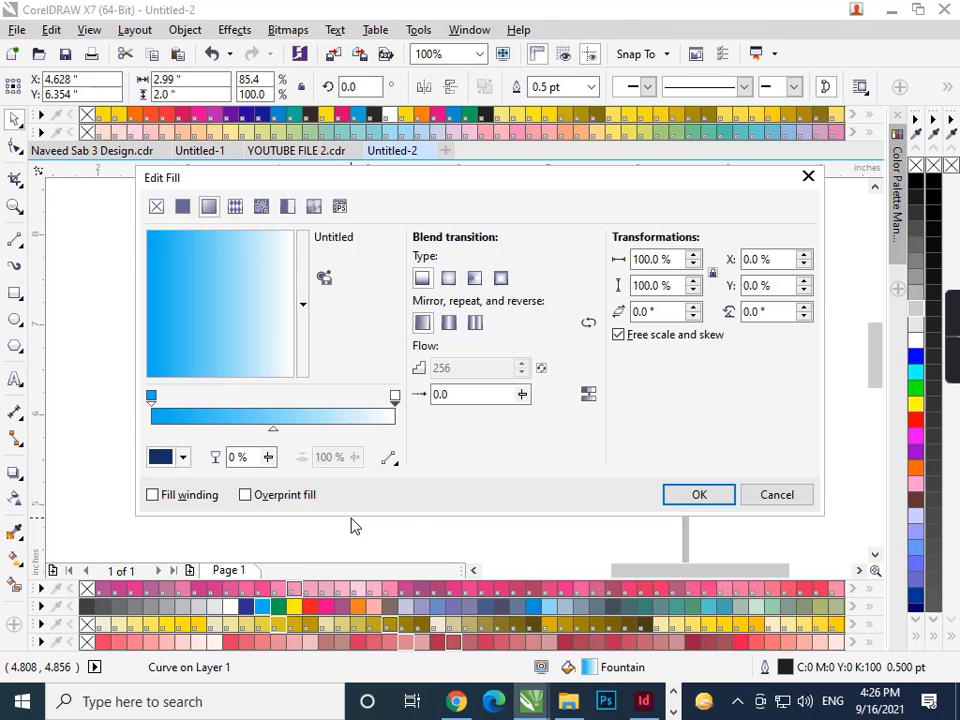
left_click(182, 457)
left_click_drag(249, 347, 260, 342)
left_click(699, 494)
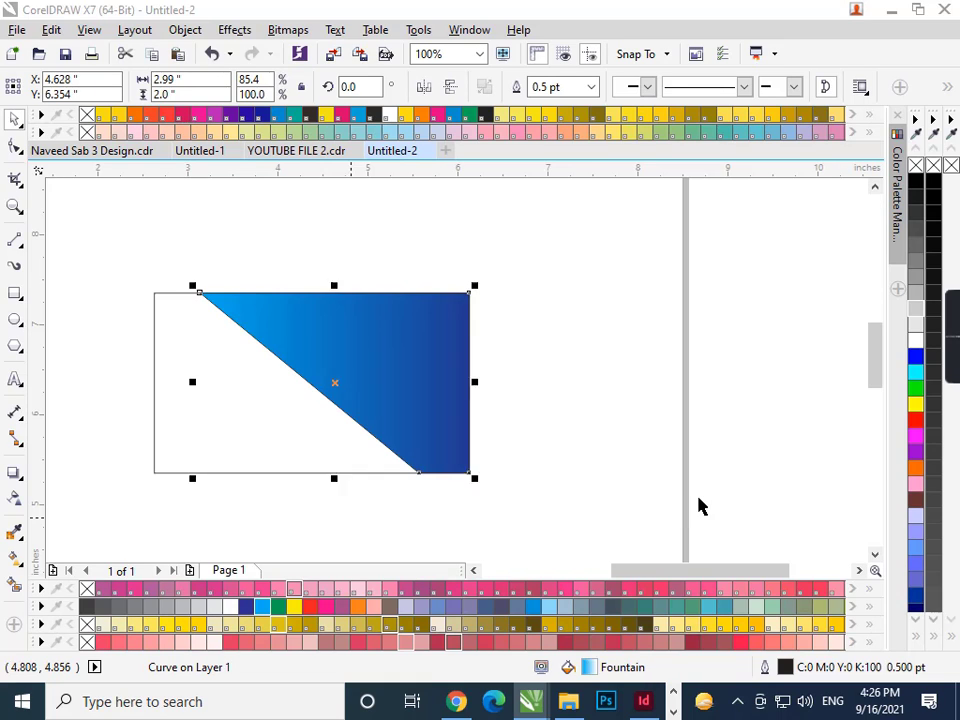
left_click(619, 459)
left_click(414, 383)
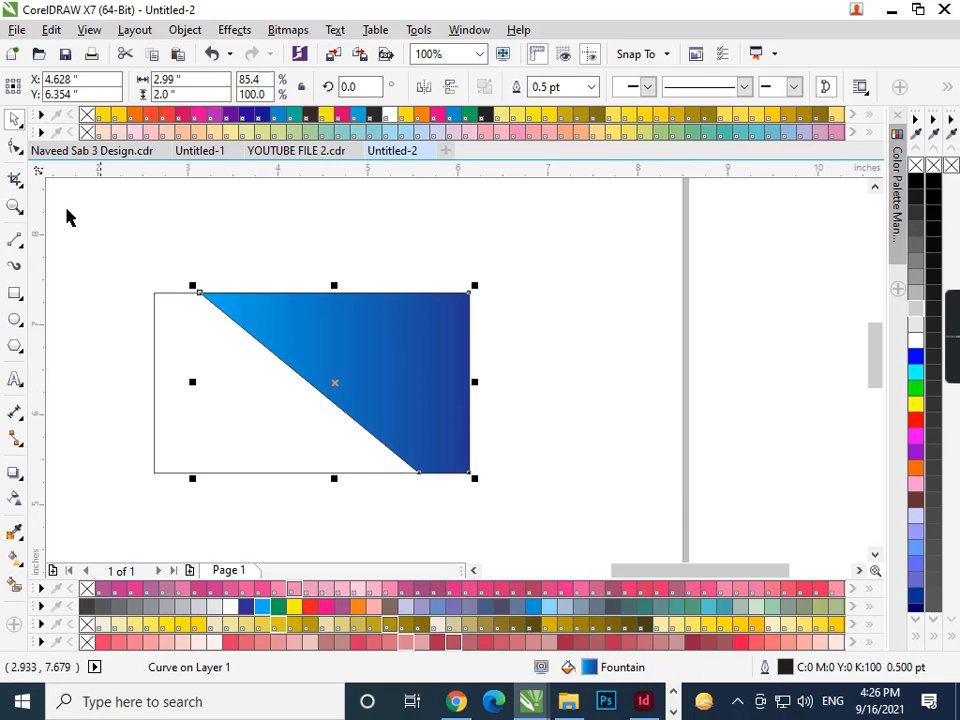
- Convert the shape's diagonal edge to a curve and bend it into an initial S-shape
left_click(14, 146)
left_click_drag(199, 270, 257, 336)
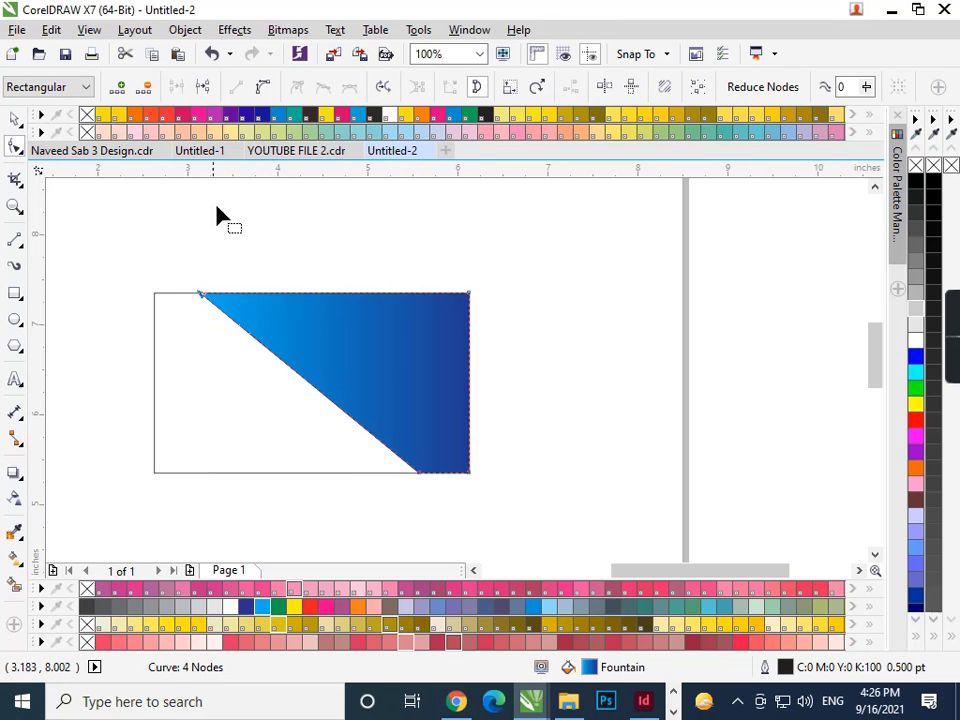
left_click(261, 94)
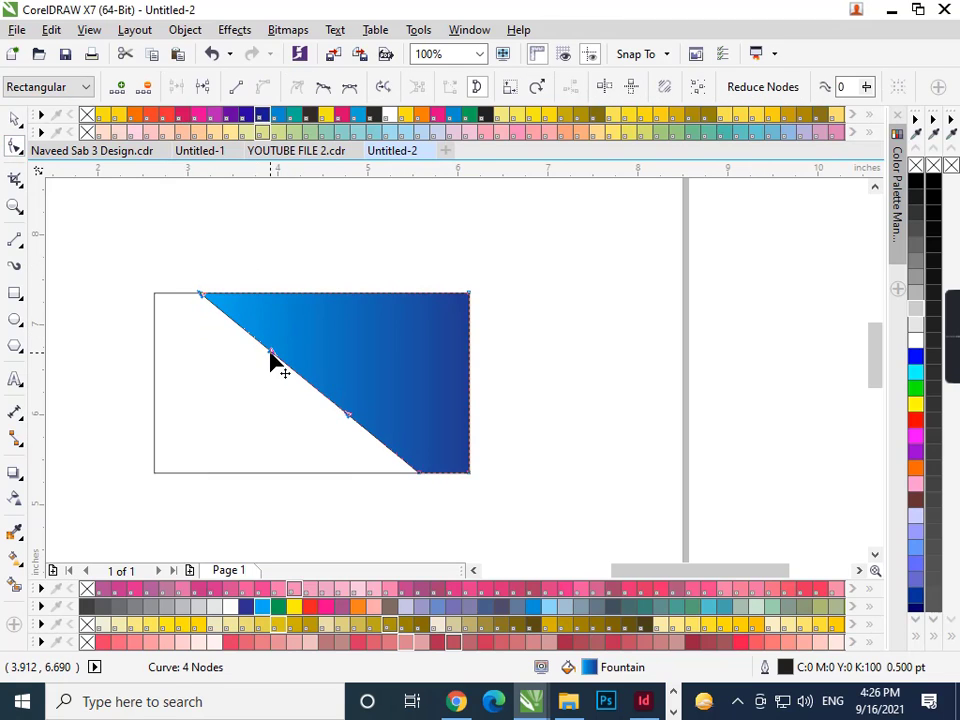
left_click_drag(270, 362, 310, 330)
left_click_drag(347, 418, 313, 433)
left_click_drag(312, 327, 322, 322)
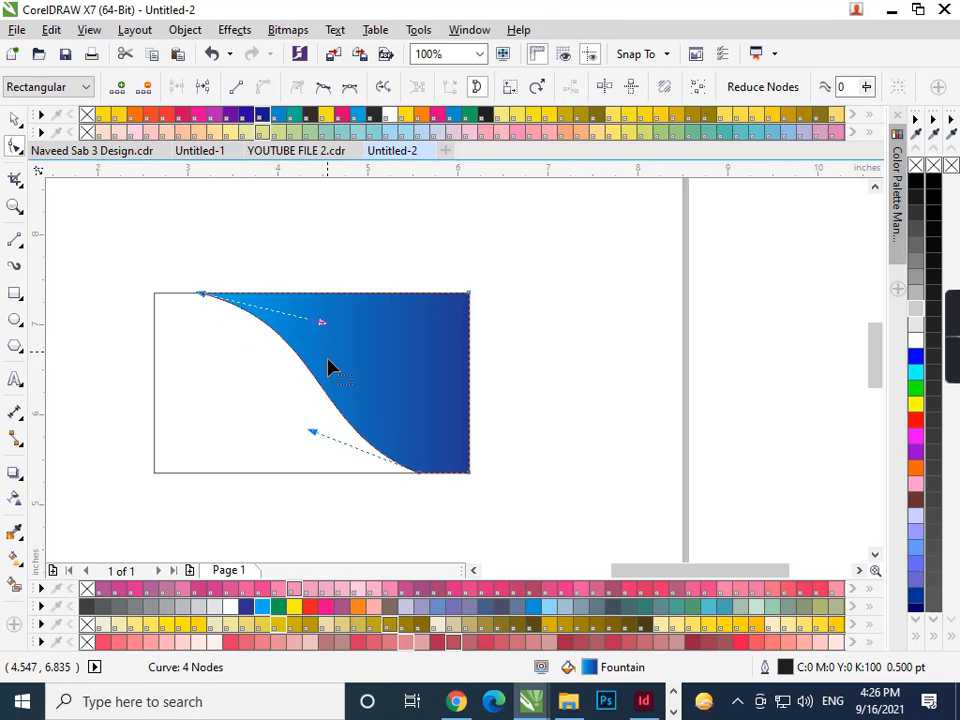
left_click_drag(313, 437, 321, 435)
- Refine the swoosh: shift the bottom node right and reshape the upper and lower bends
scroll(437, 503, "up", 2)
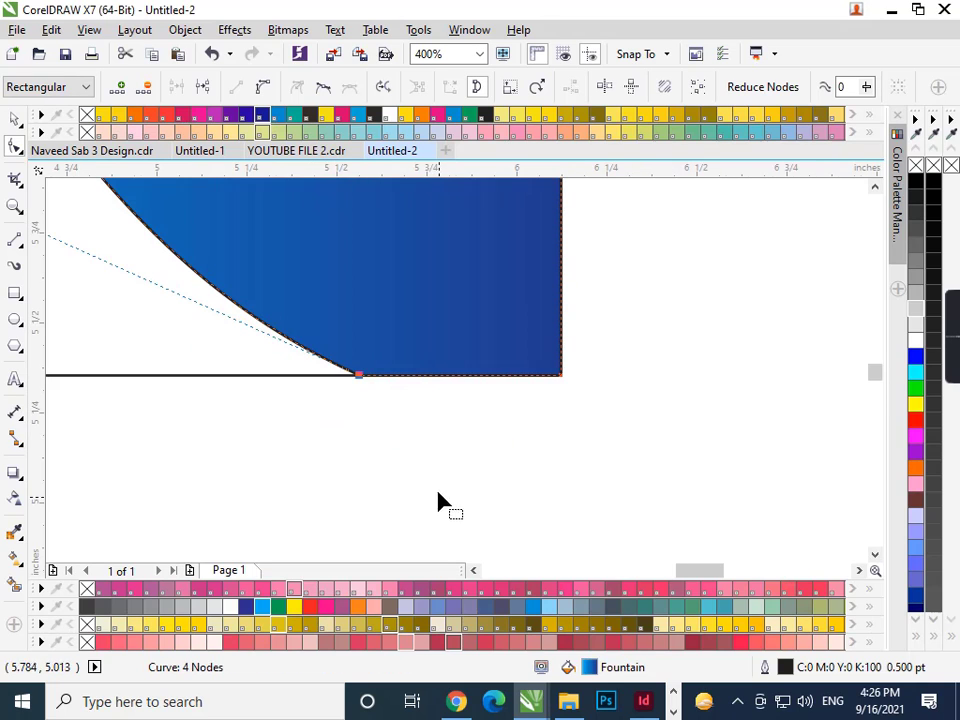
left_click_drag(420, 431, 302, 343)
left_click_drag(362, 375, 392, 376)
scroll(439, 450, "down", 2)
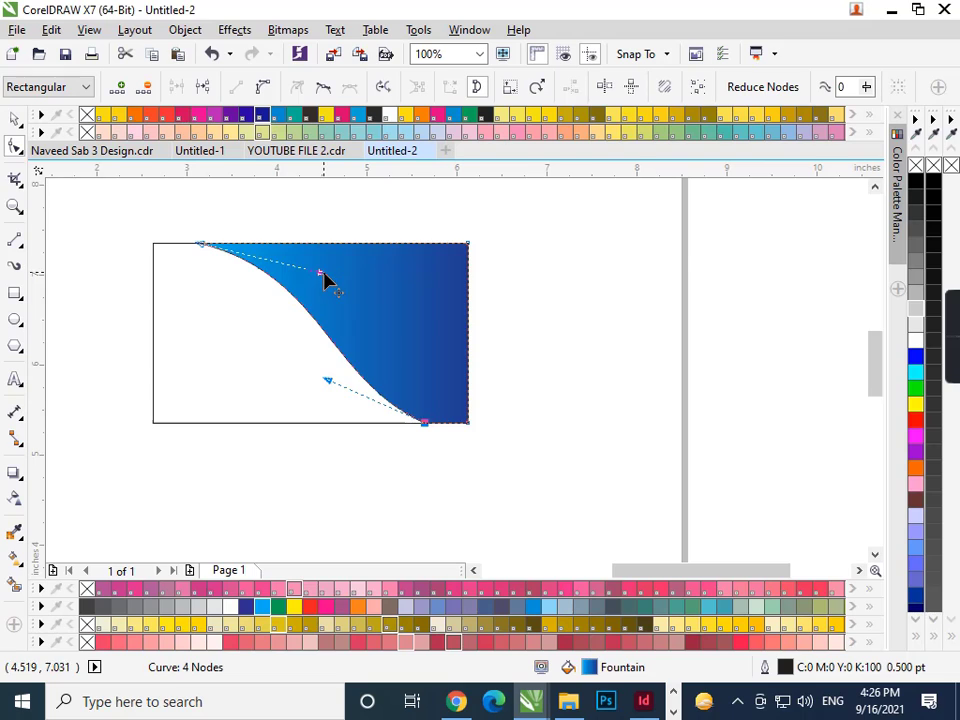
left_click_drag(323, 272, 243, 311)
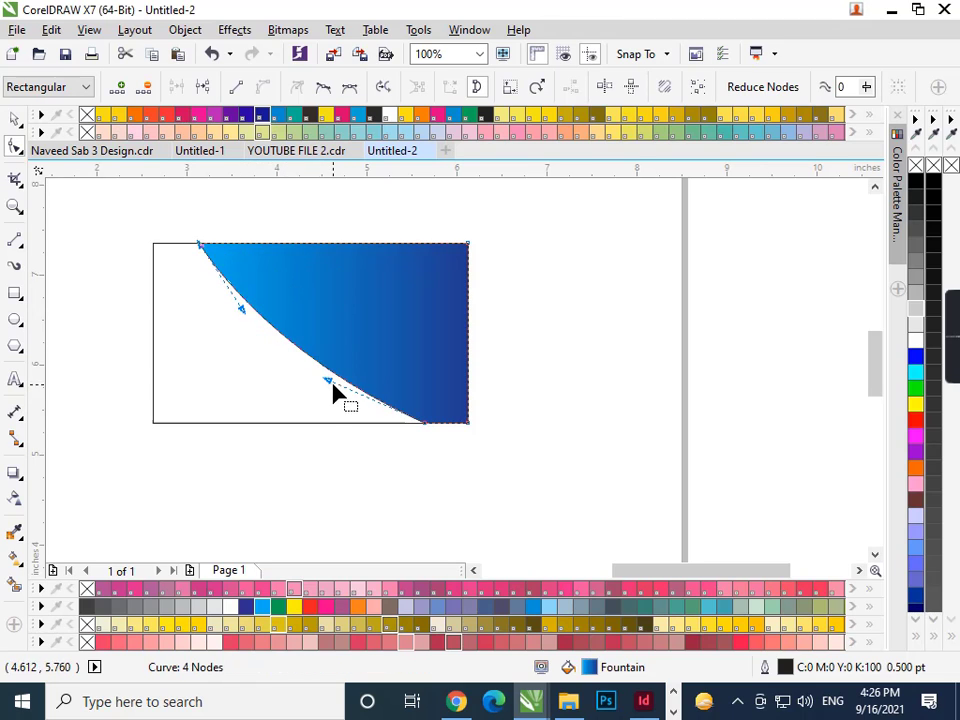
left_click_drag(331, 386, 360, 348)
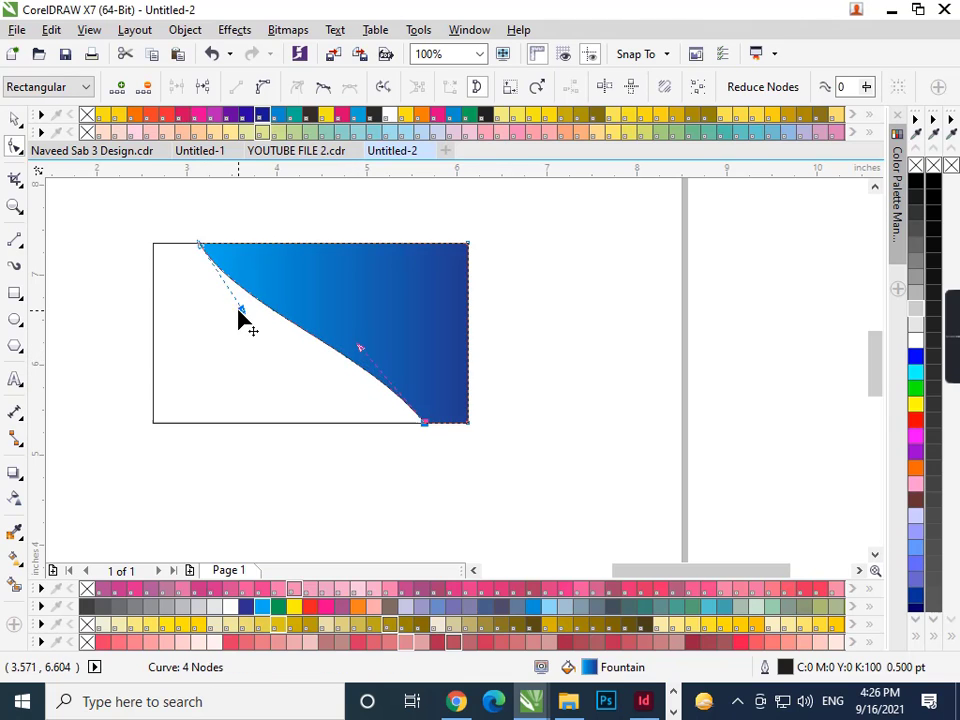
left_click_drag(240, 318, 256, 315)
key("space")
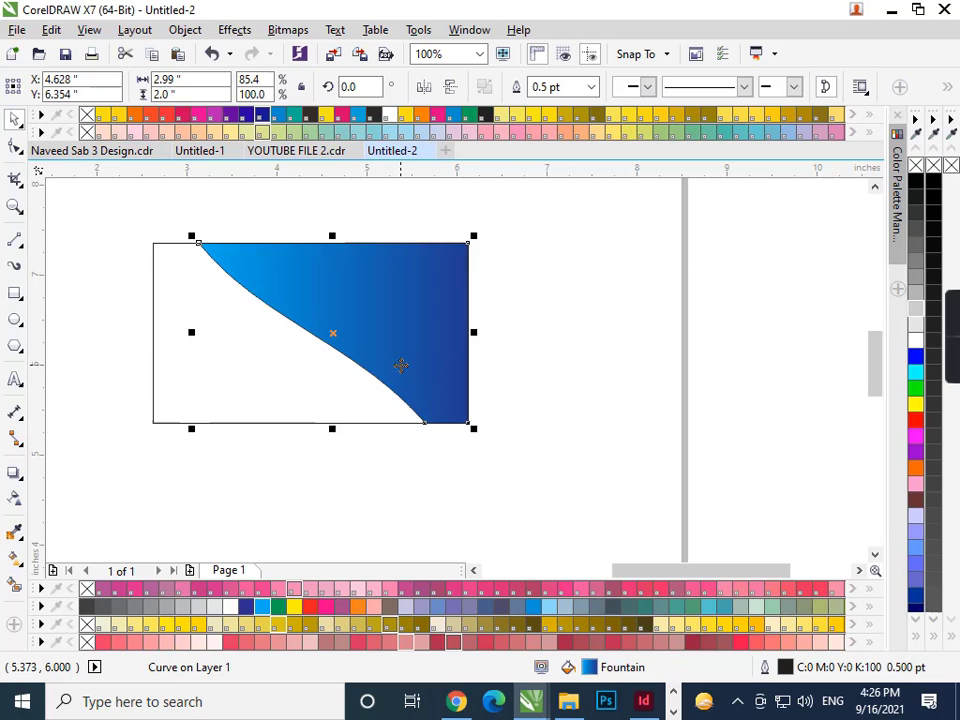
- Check the finished swoosh by toggling selections, ending with the blue swoosh selected
left_click(506, 394)
left_click(433, 314)
right_click(432, 313)
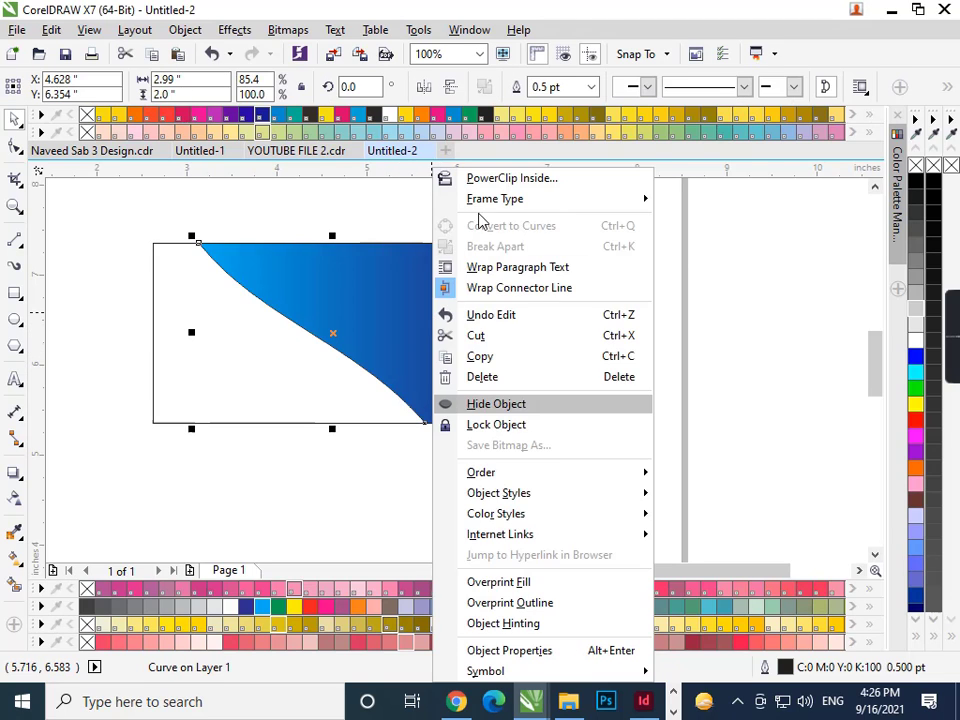
left_click(328, 332)
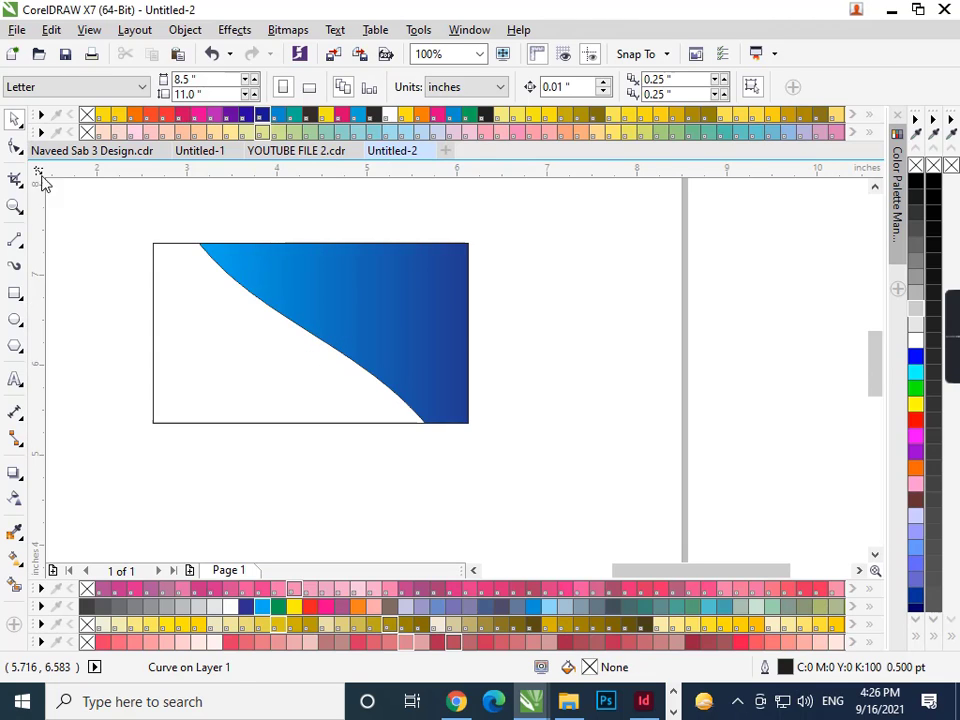
left_click(183, 238)
key("Tab")
left_click(392, 227)
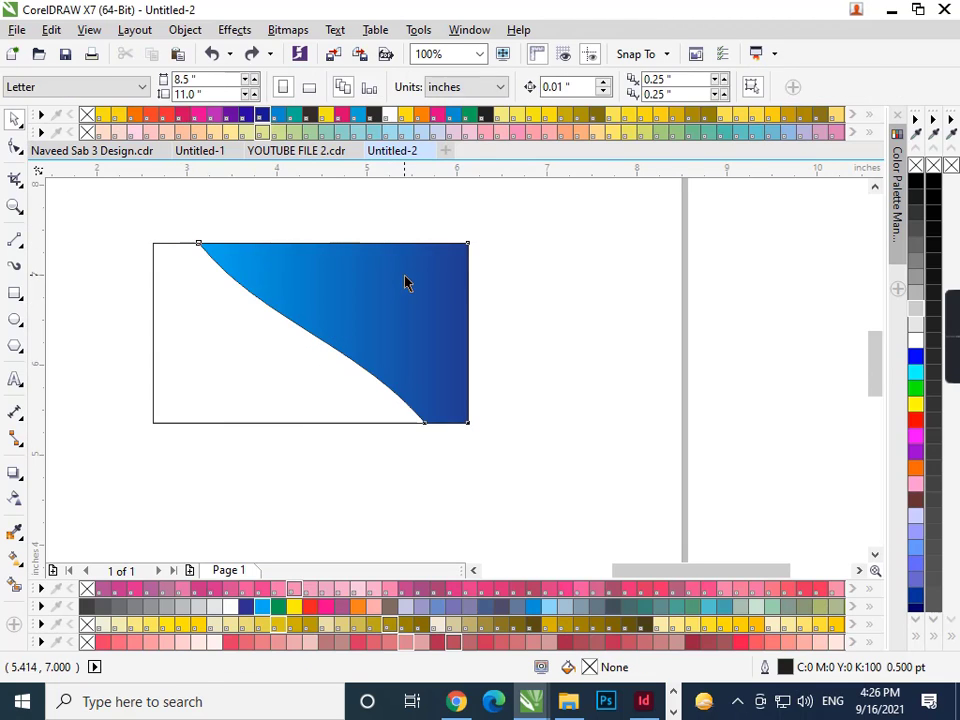
left_click(405, 282)
left_click(499, 295)
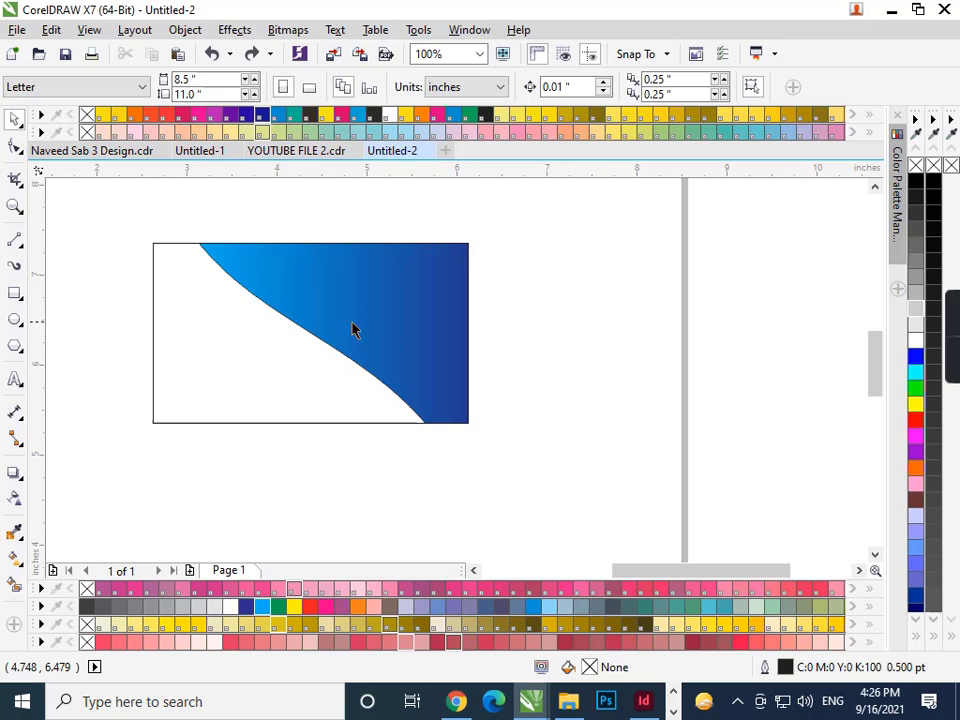
scroll(371, 302, "up", 1)
scroll(432, 320, "down", 1)
left_click(437, 316)
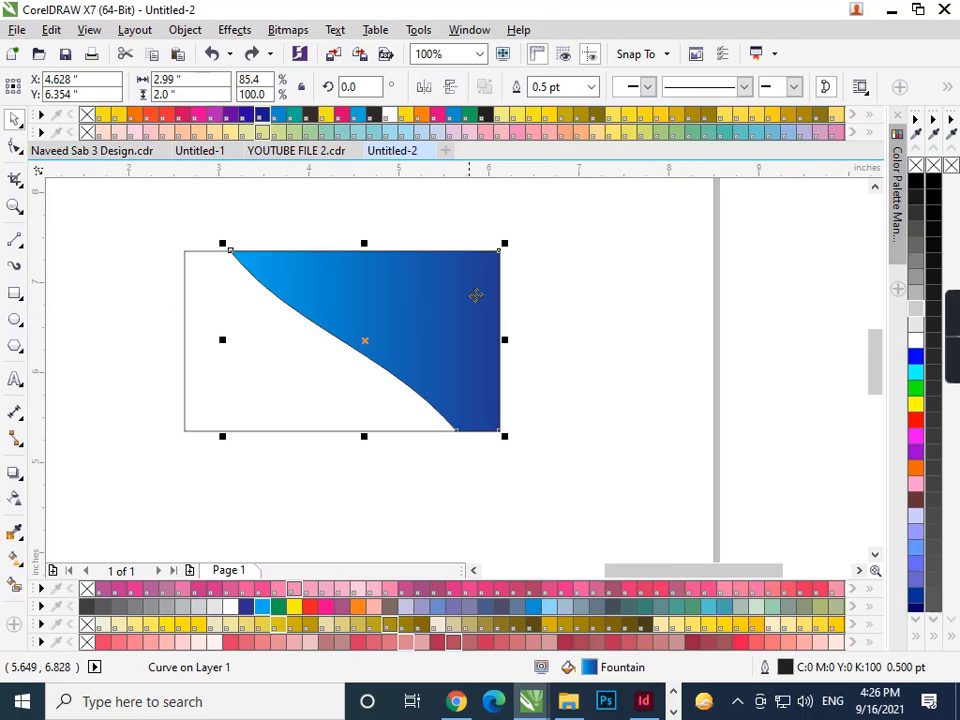
- Draw a 1.469-inch circle over the top-right corner and fill it dark navy (C100 M89 Y18 K18)
left_click(18, 320)
left_click_drag(422, 226, 542, 359)
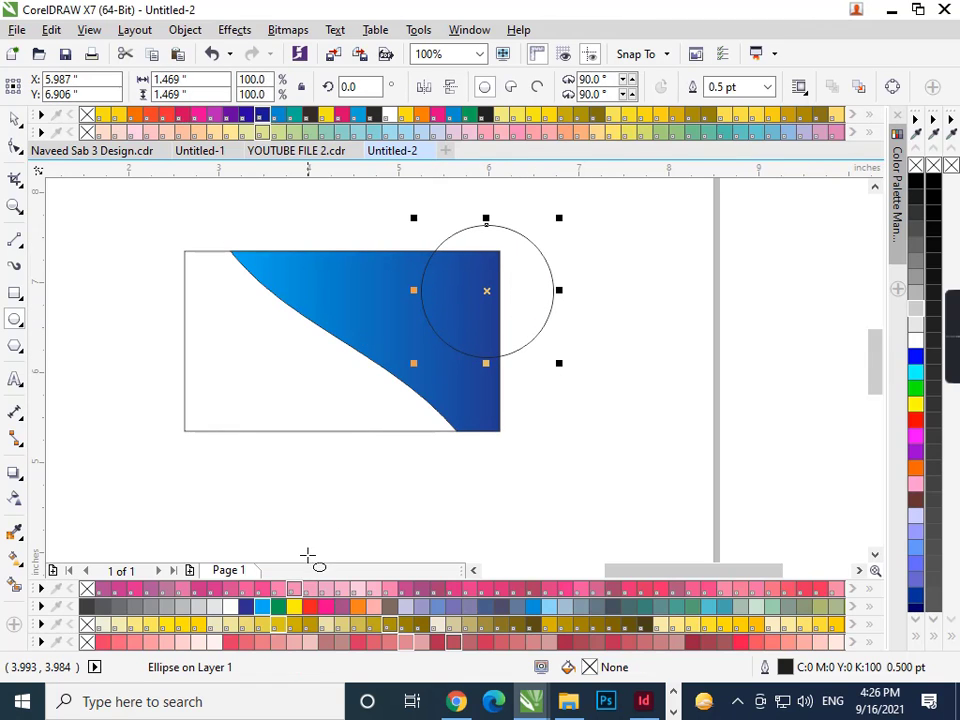
left_click(232, 606)
left_click(246, 606)
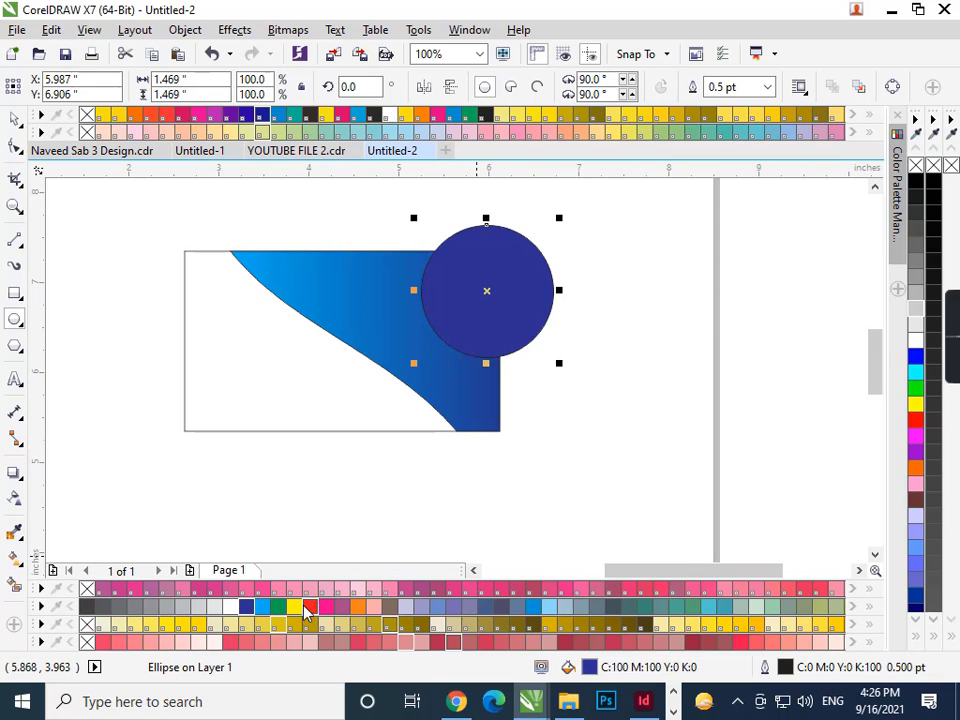
left_click_drag(265, 612, 360, 671)
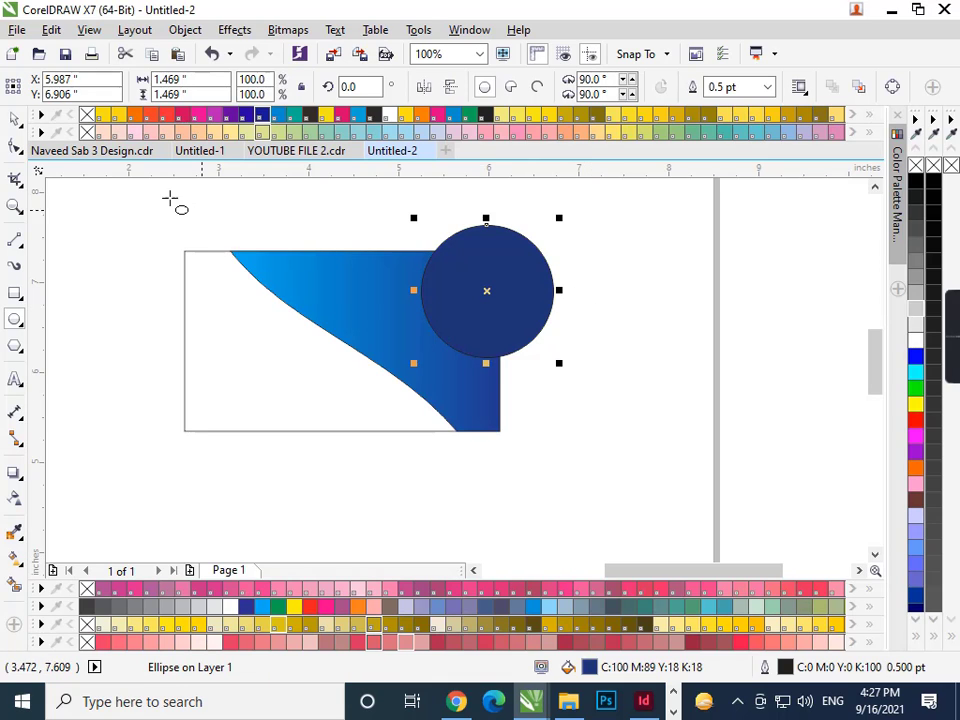
- Attempt a PowerClip placement of the circle, cancel it, and reselect the circle
left_click(15, 119)
right_click(531, 283)
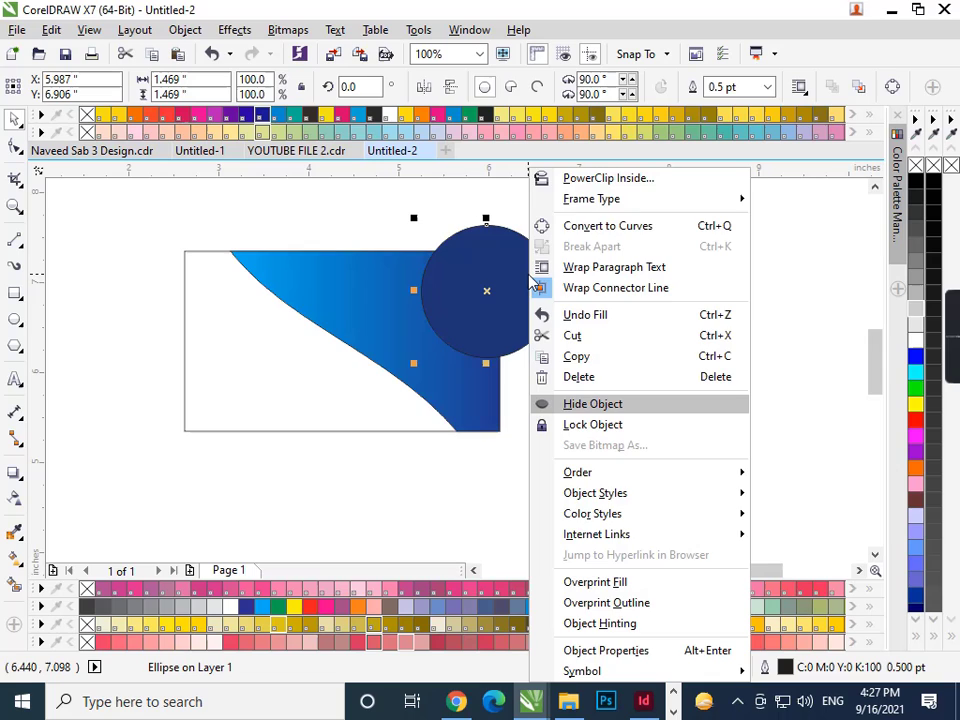
left_click(566, 180)
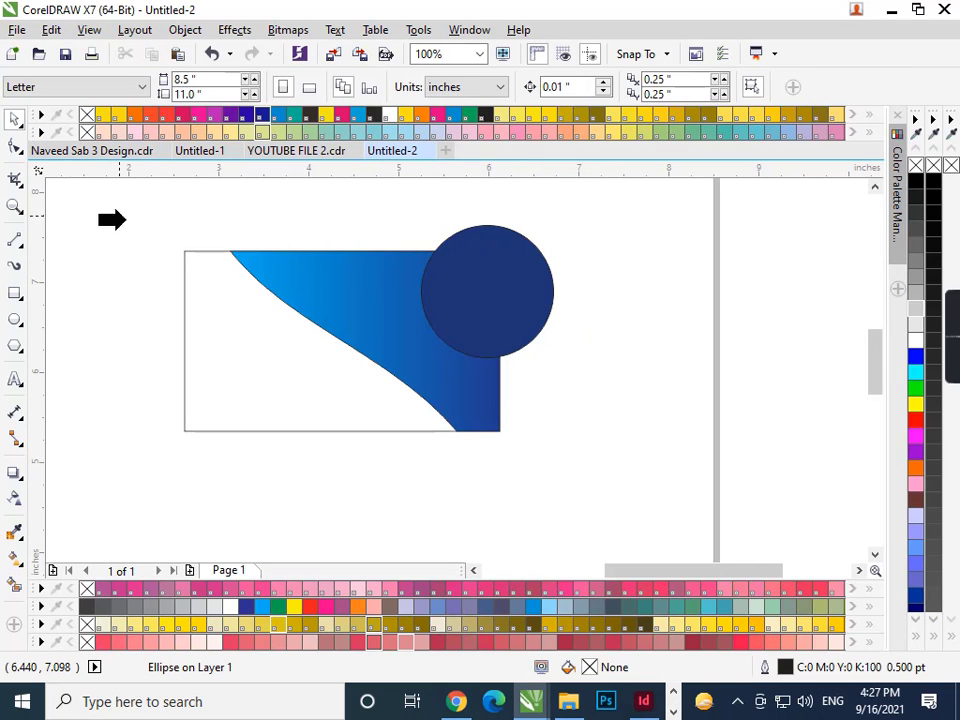
left_click(147, 231)
left_click(537, 385)
left_click(521, 266)
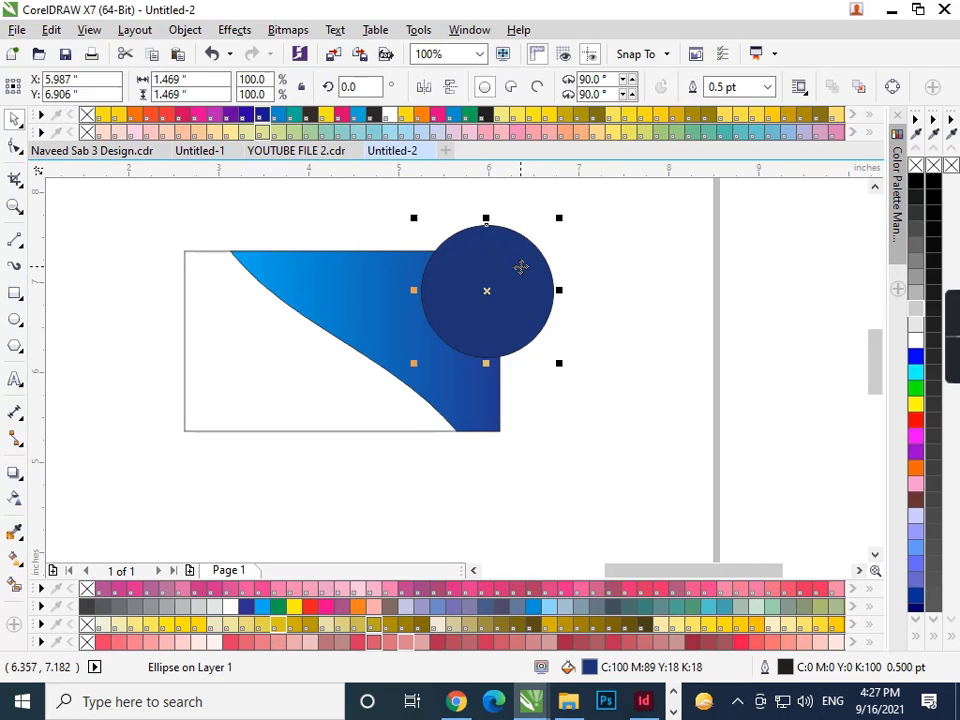
- Make a smaller 1.188-inch copy of the navy circle inside the original
left_click_drag(558, 219, 531, 235)
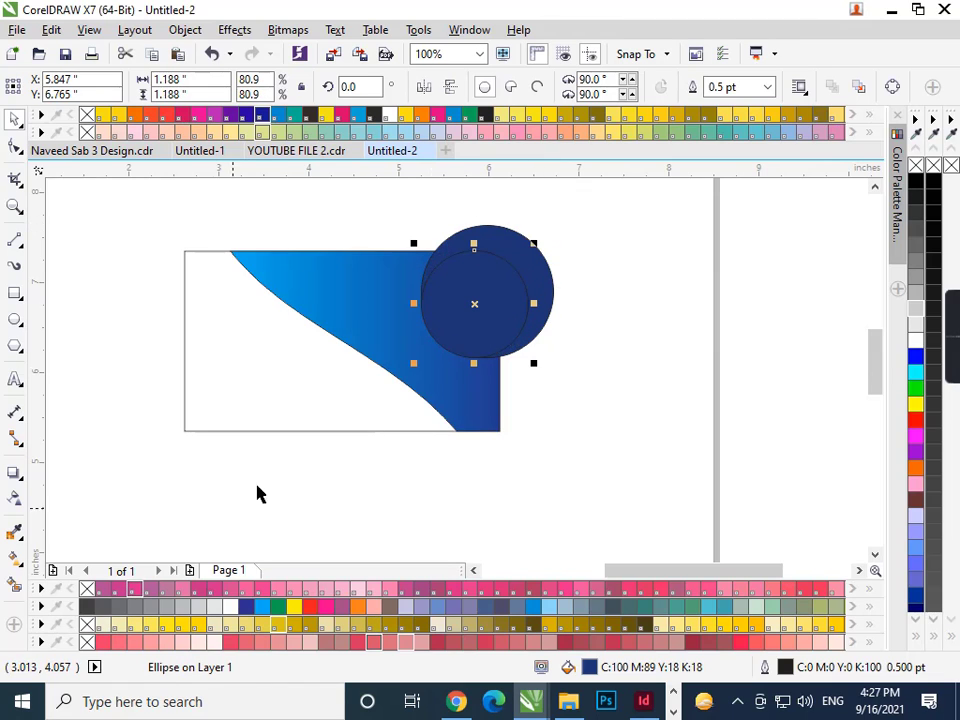
left_click(543, 261, "shift")
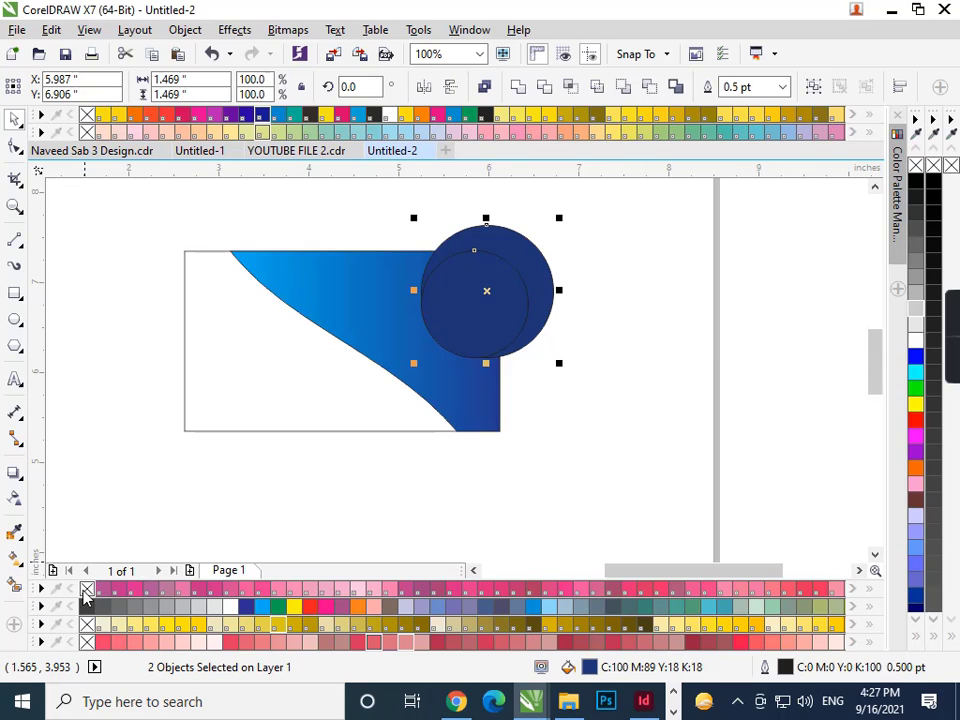
left_click(254, 537)
left_click(527, 255)
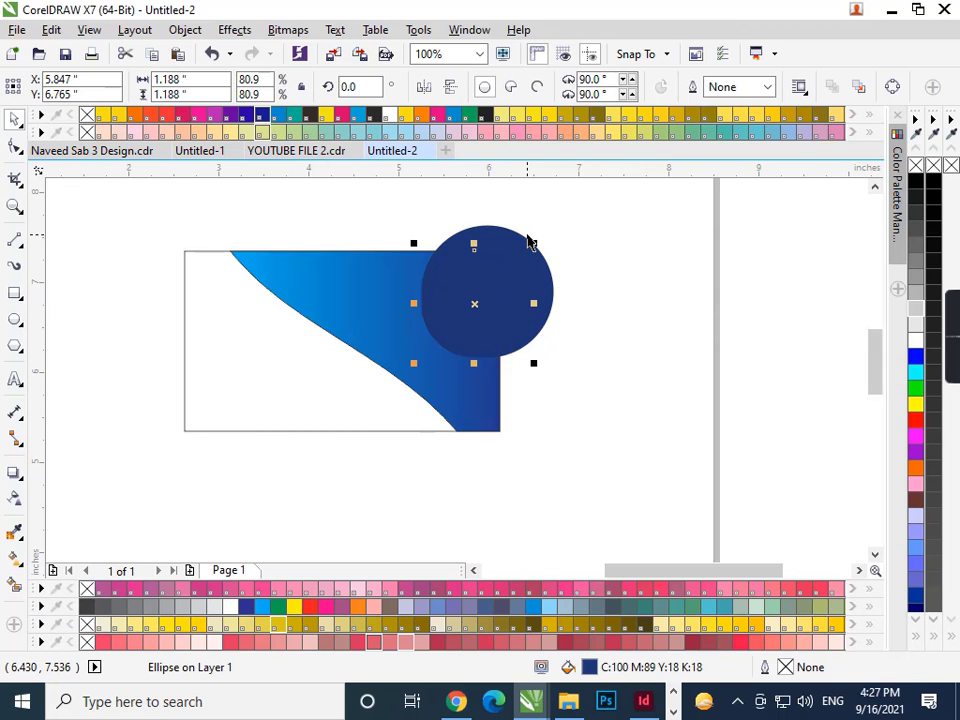
left_click(531, 247, "shift")
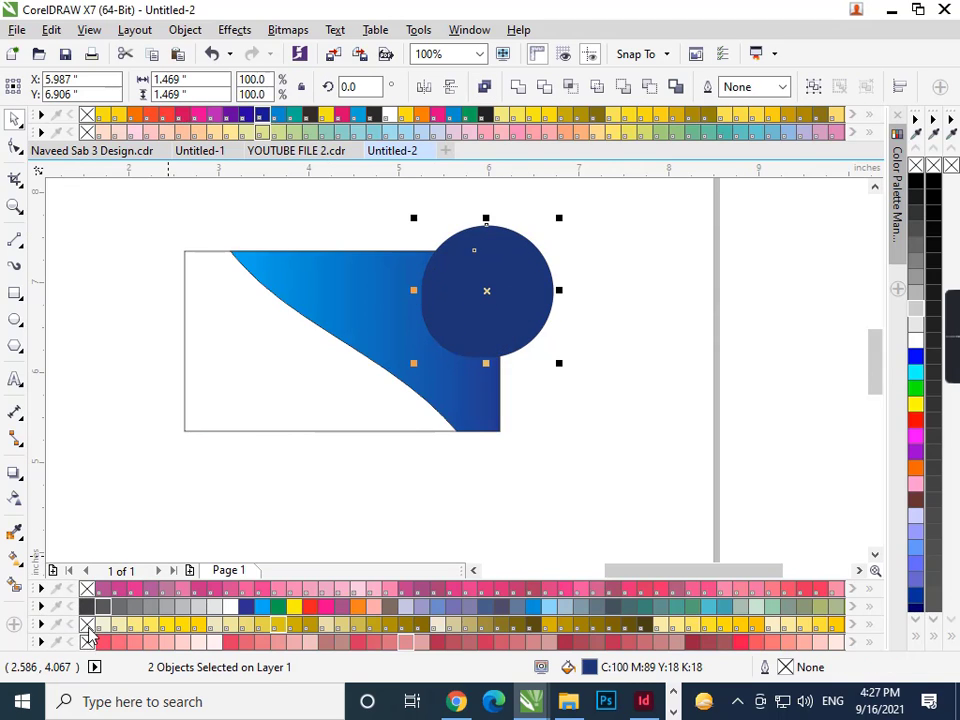
- Give the front circle a diagonal linear transparency fading toward the lower left
left_click(15, 499)
left_click_drag(541, 254, 497, 314)
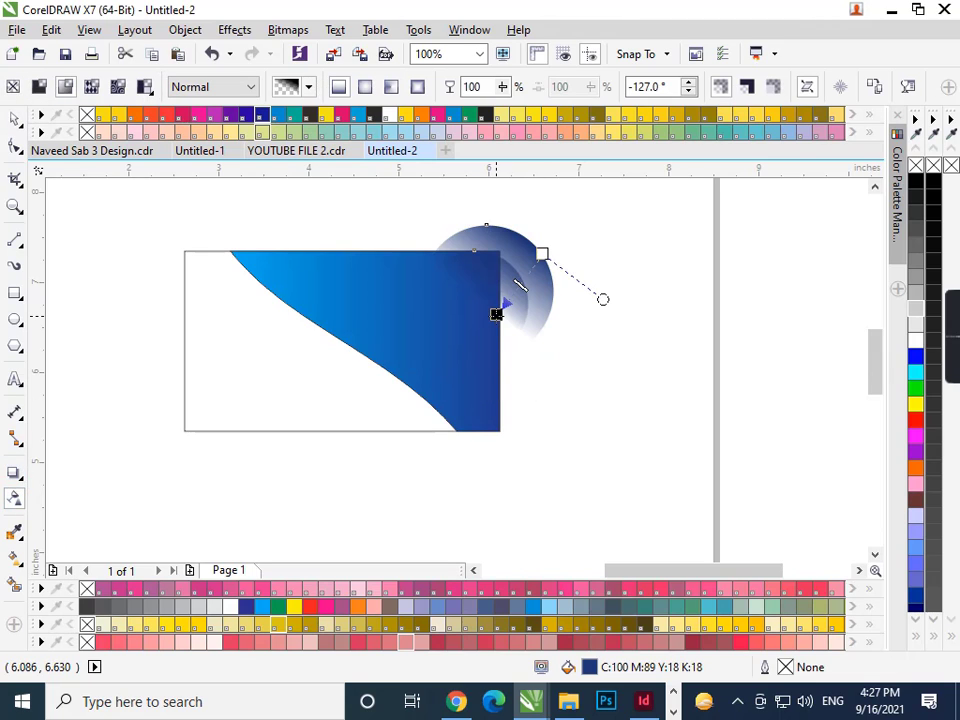
key("ctrl+z")
key("space")
left_click(447, 335)
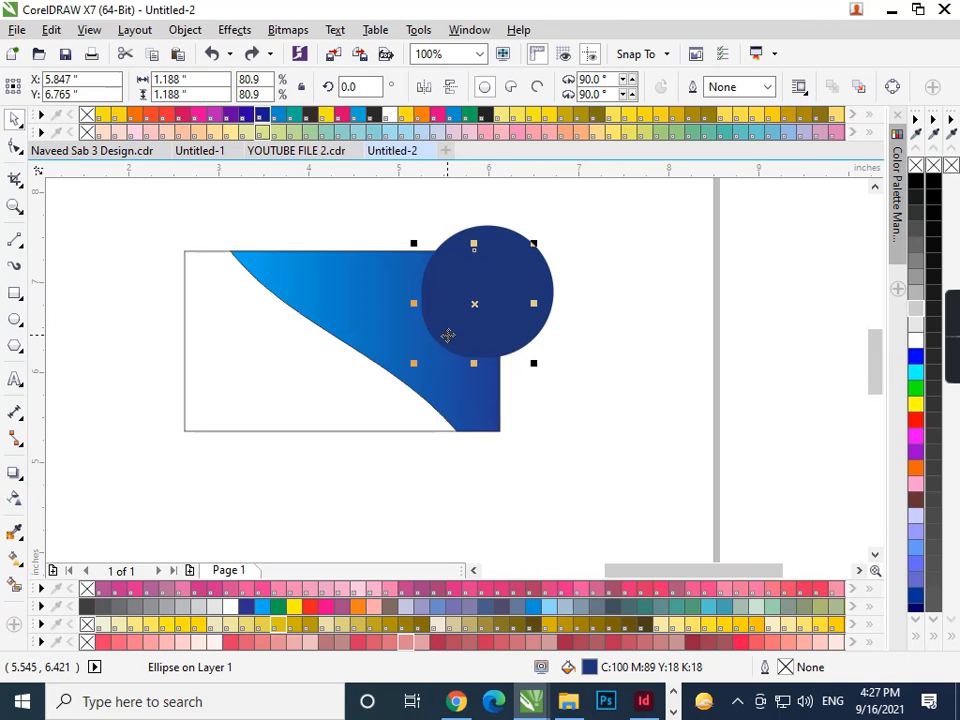
left_click(15, 499)
left_click_drag(495, 258, 544, 208)
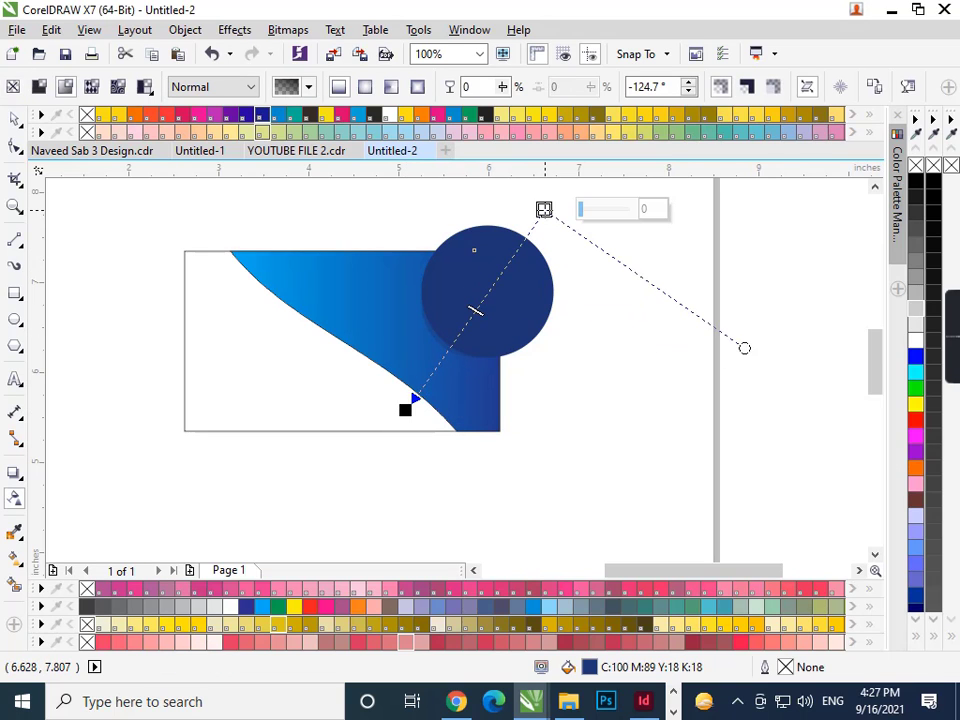
key("space")
left_click(606, 375)
scroll(533, 303, "up", 1)
- Move the dark and faded circles left onto the swoosh's top-right corner
scroll(486, 317, "down", 1)
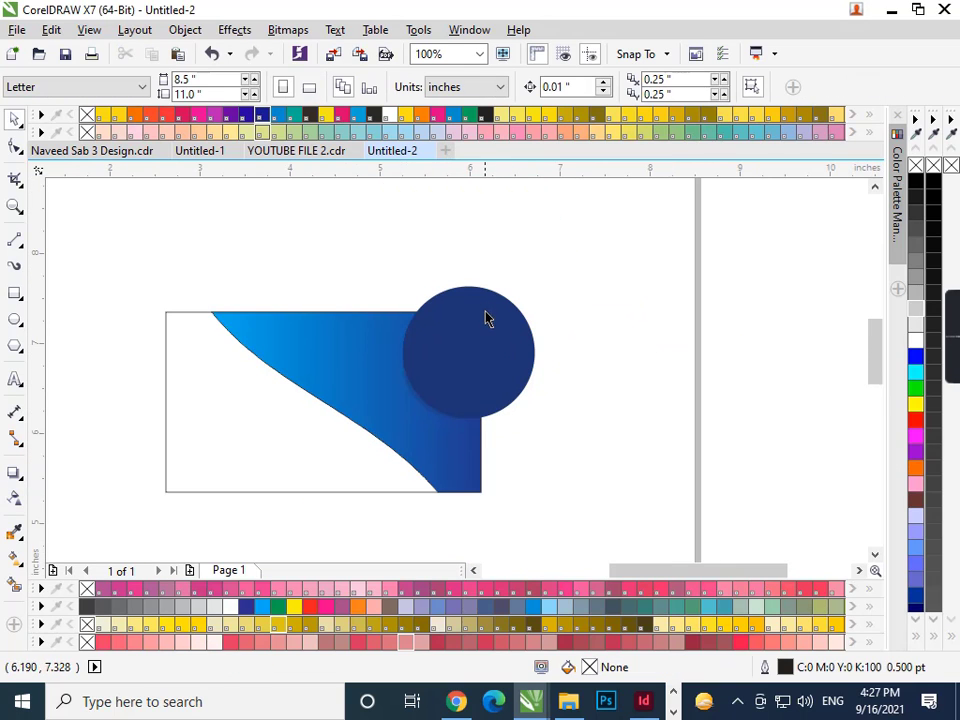
left_click_drag(486, 317, 520, 318)
scroll(520, 318, "up", 1)
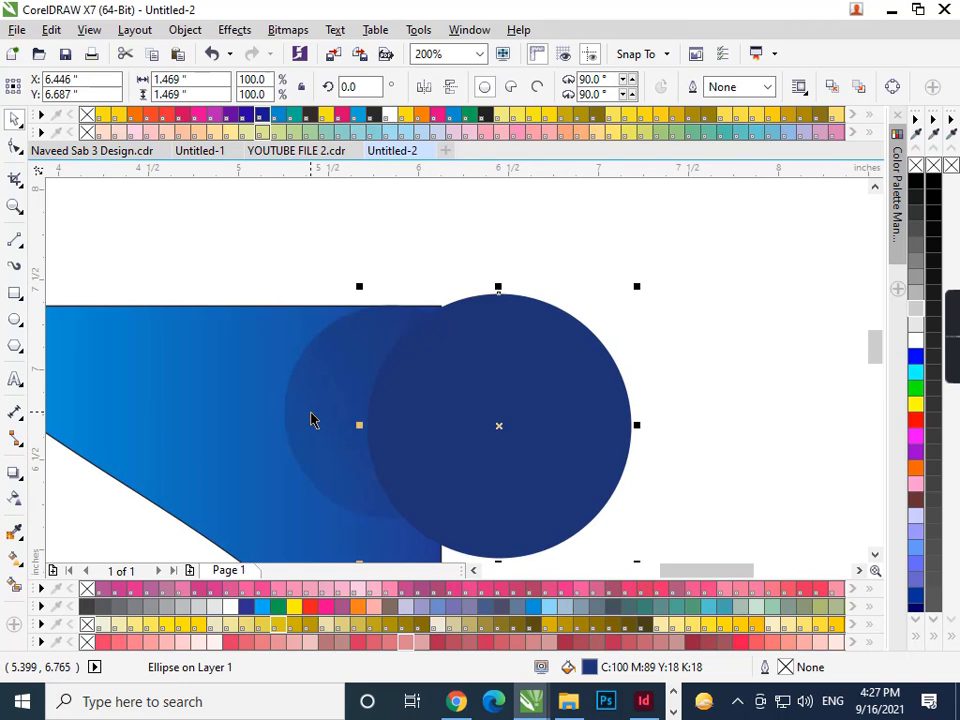
left_click_drag(311, 420, 294, 422)
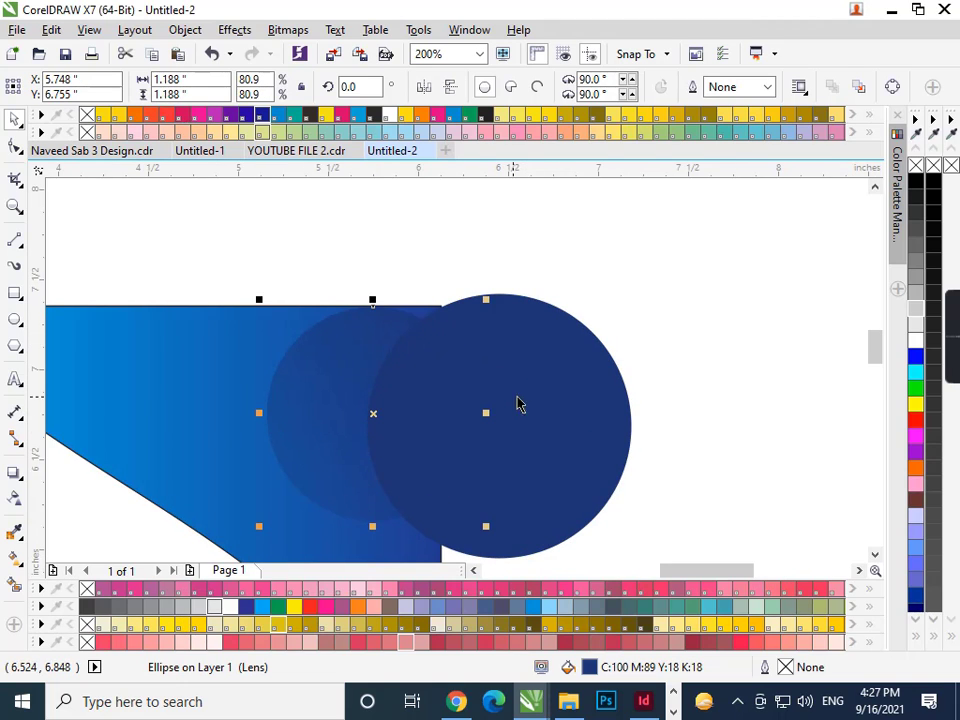
left_click_drag(538, 395, 429, 386)
scroll(432, 388, "down", 1)
scroll(432, 388, "up", 1)
- Enlarge the faded circle to 1.5 inches and nudge it left and up
left_click(295, 460)
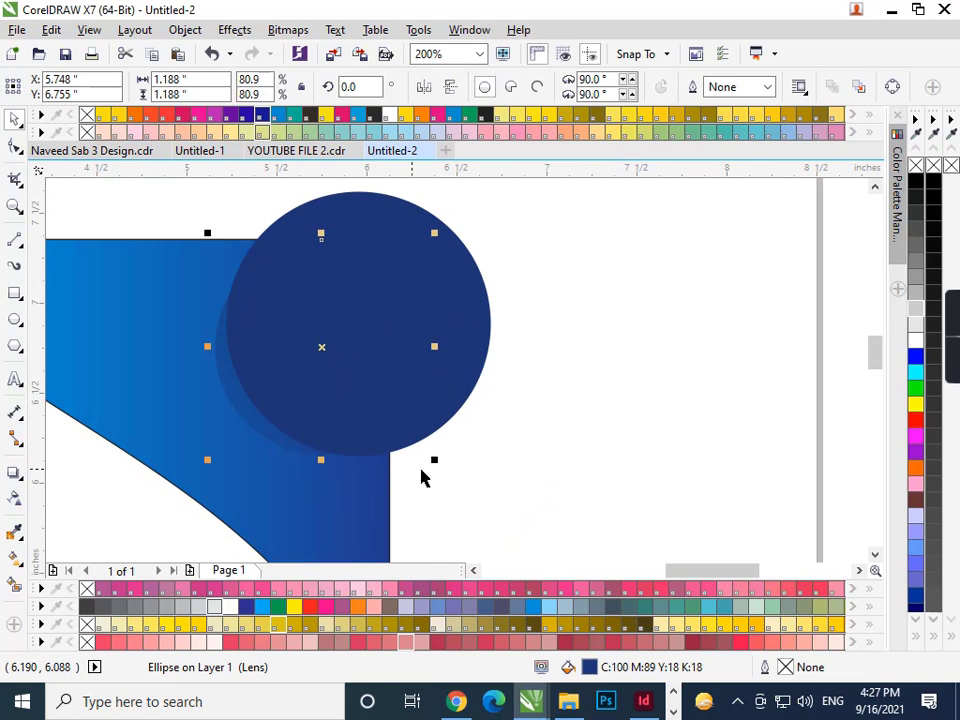
left_click_drag(435, 457, 468, 488)
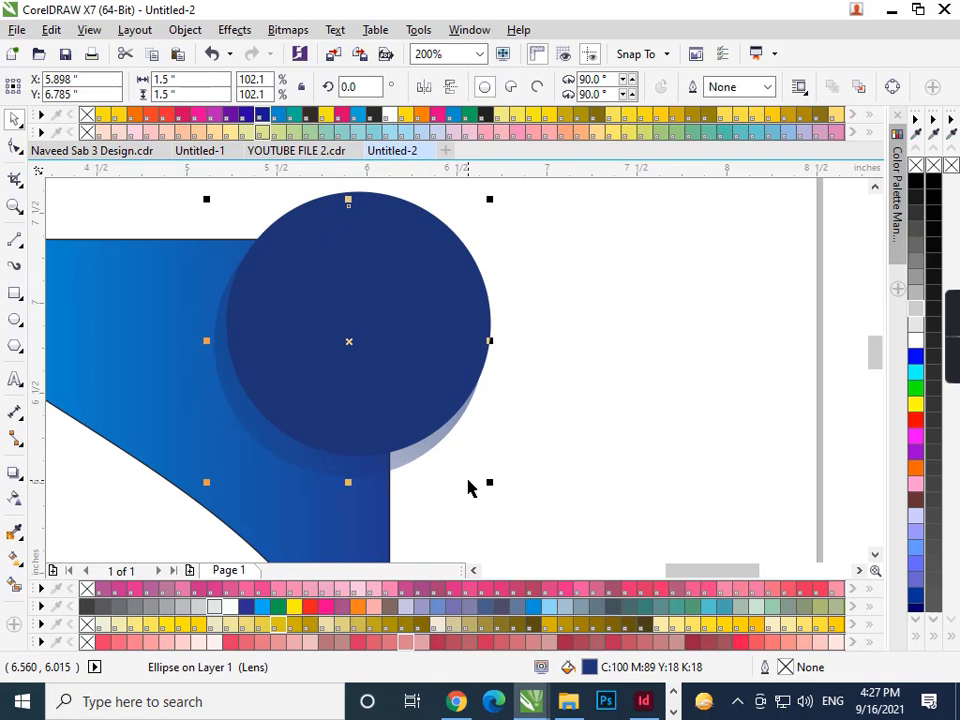
key("Left")
key("Up")
key("Left")
key("Up")
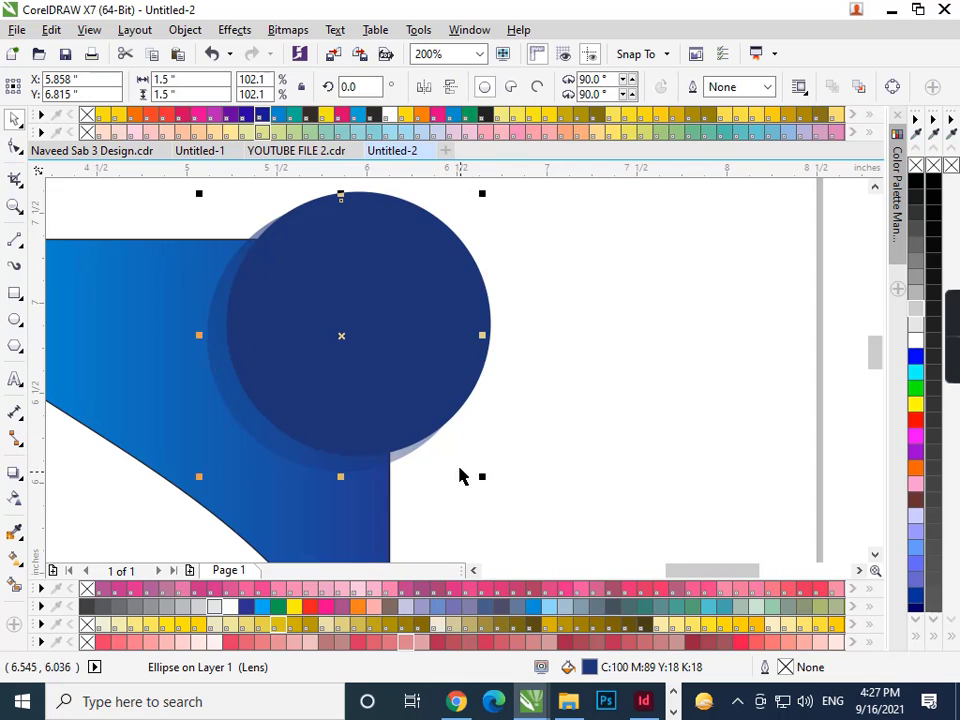
scroll(460, 476, "down", 2)
- Group both circles, PowerClip them inside the blue swoosh, and shift them slightly up-left
left_click_drag(510, 484, 304, 279)
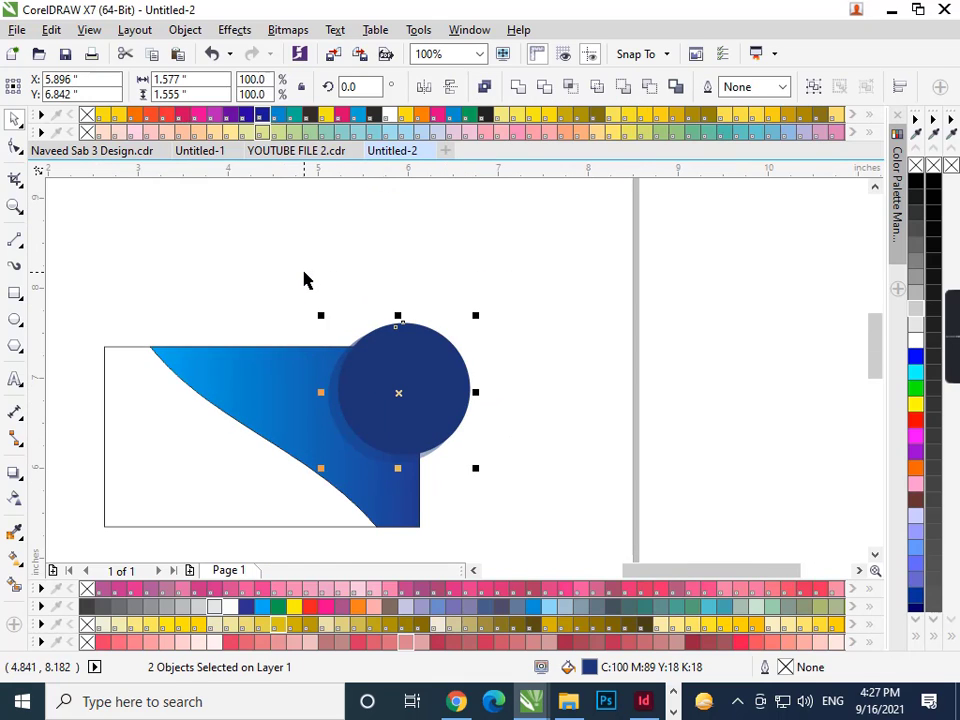
key("ctrl+g")
right_click(392, 377)
left_click(450, 197)
left_click(284, 407)
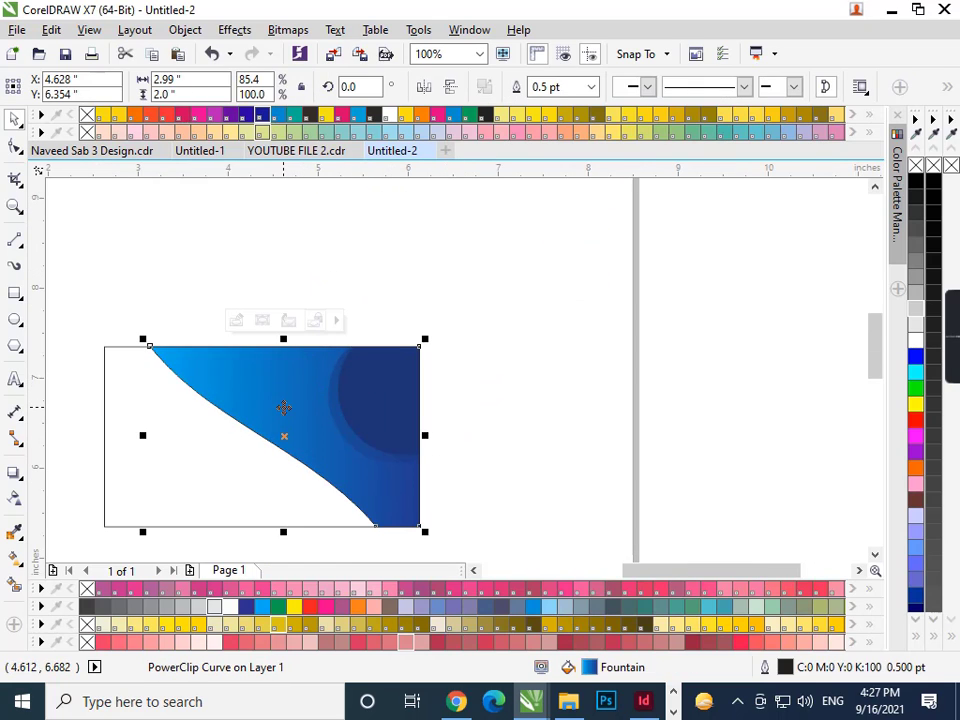
left_click(397, 389, "ctrl")
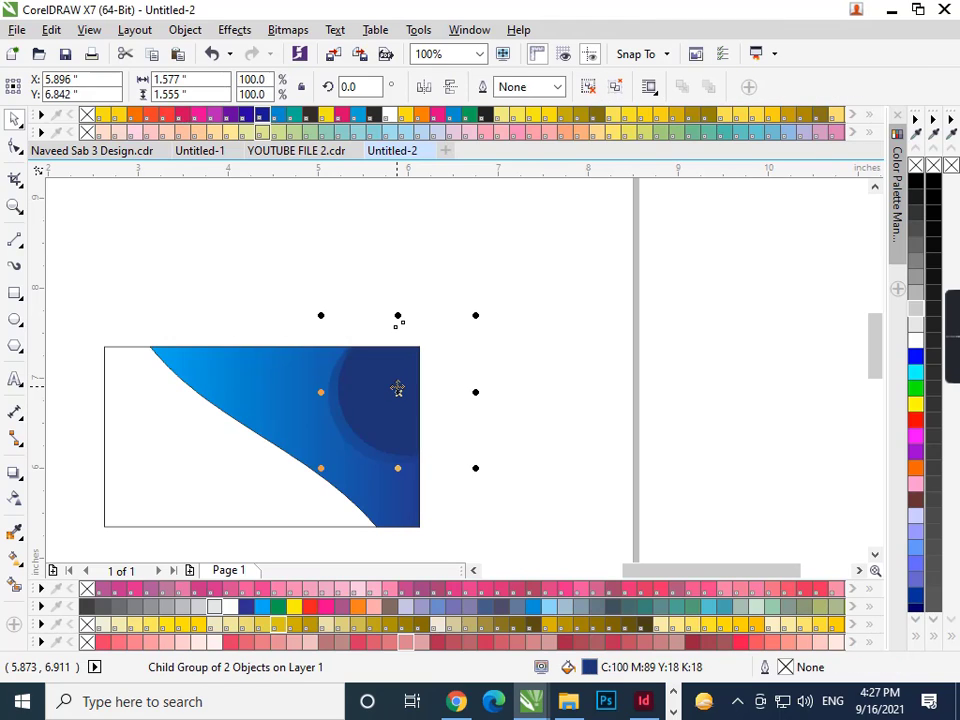
left_click_drag(397, 389, 392, 386)
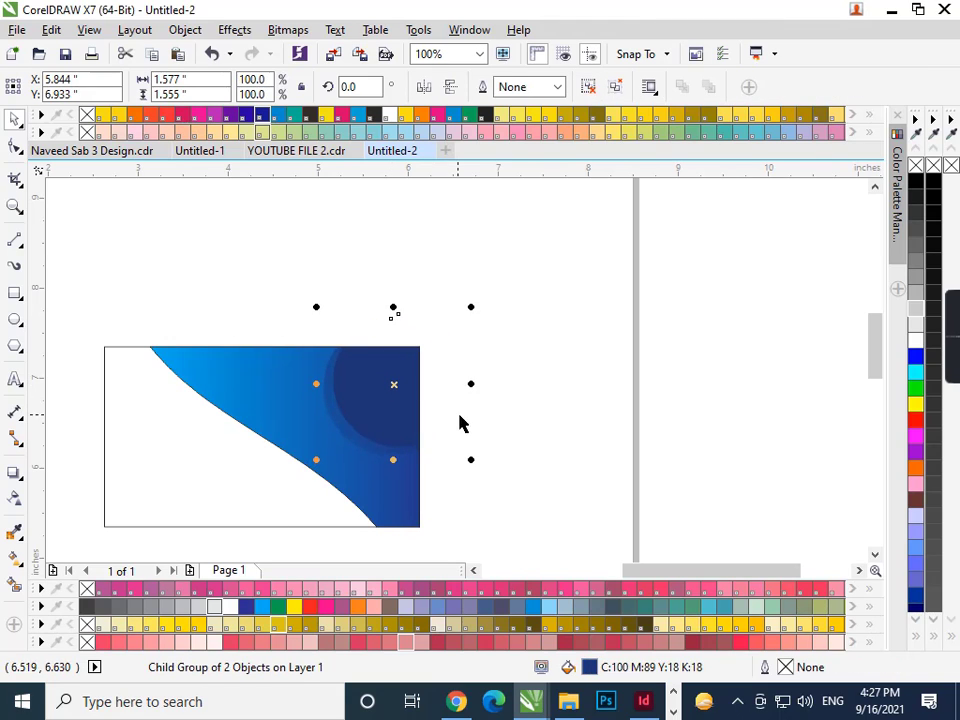
left_click(500, 478)
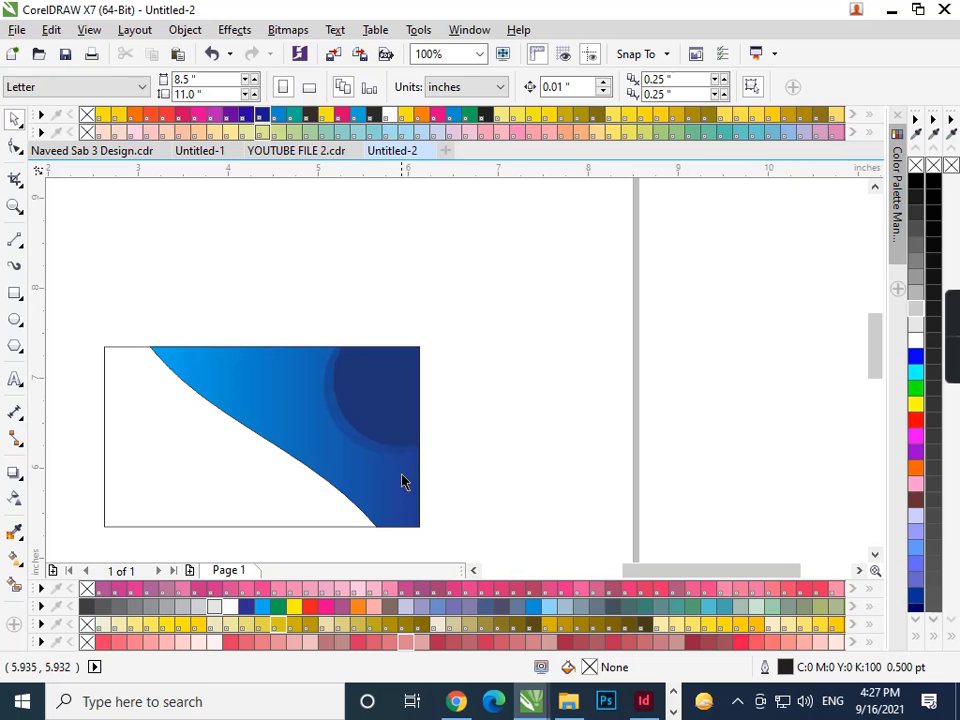
- Draw a tall thin rectangle, convert it to a curved triangle, and move it to the swoosh's right edge
left_click(15, 294)
left_click_drag(266, 279, 296, 447)
key("ctrl+q")
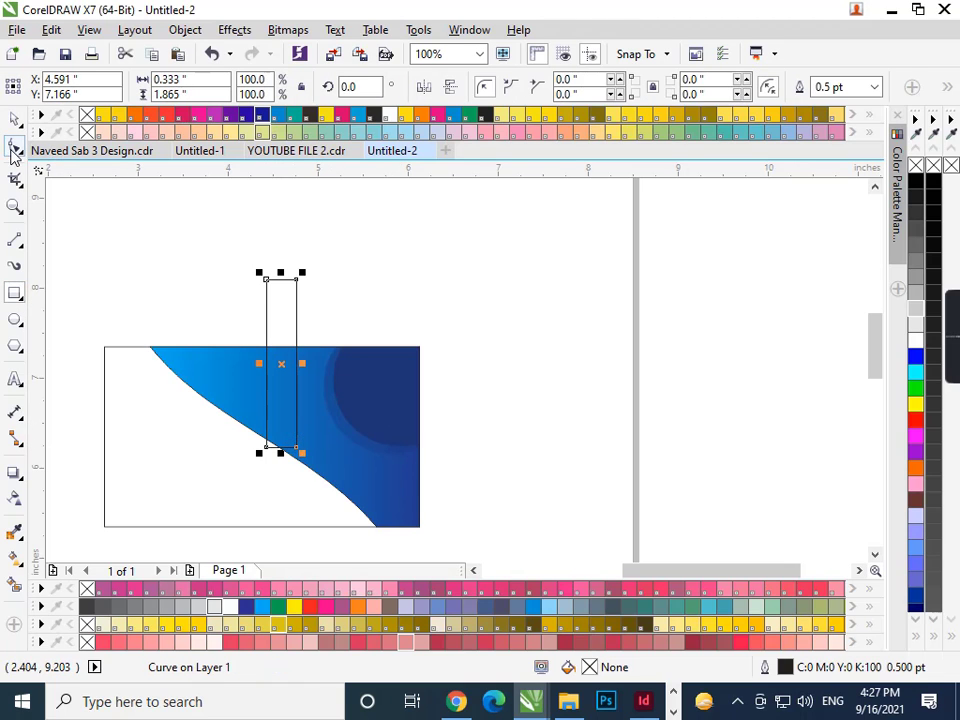
left_click(14, 148)
double_click(295, 280)
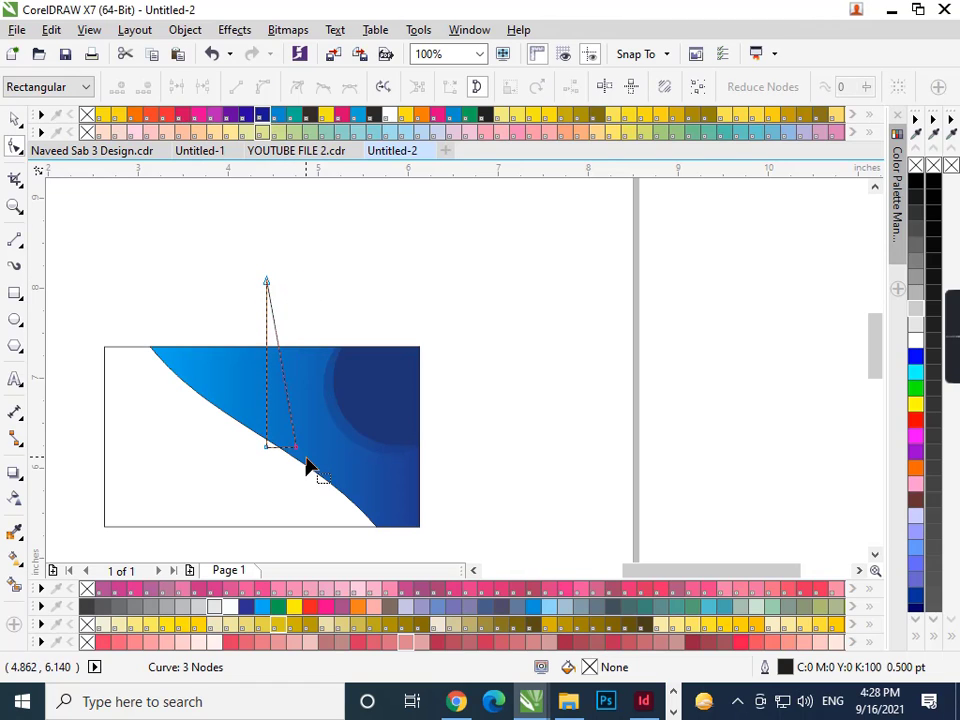
key("space")
left_click_drag(279, 455, 397, 455)
- Add a node and reposition nodes to the right edge, bottom-right corner, and down into the swoosh
scroll(418, 532, "up", 1)
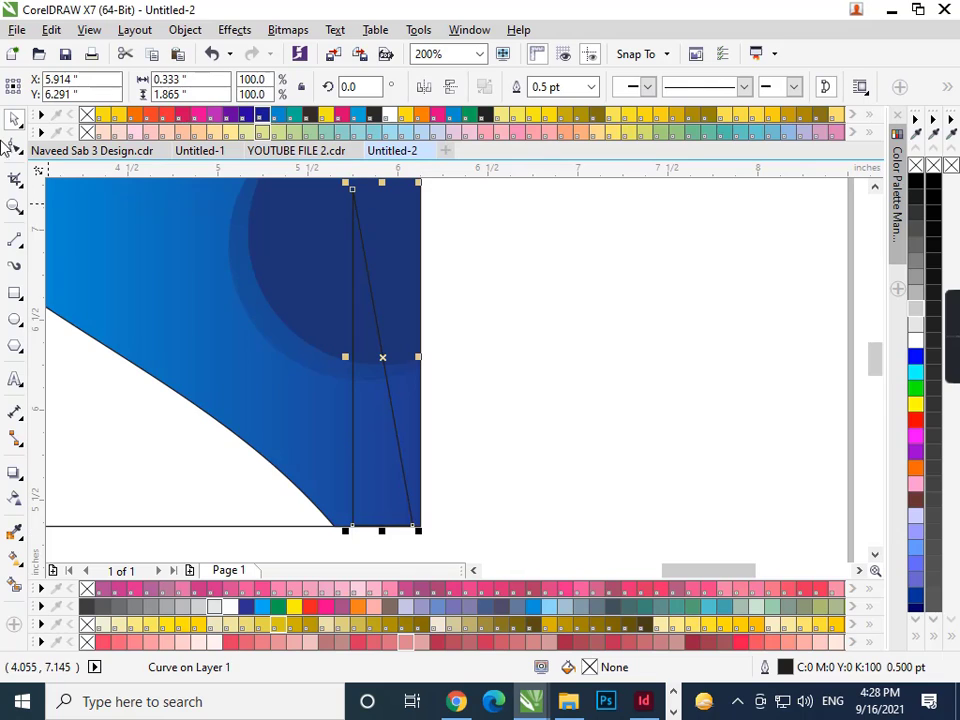
left_click(12, 147)
scroll(446, 526, "up", 1)
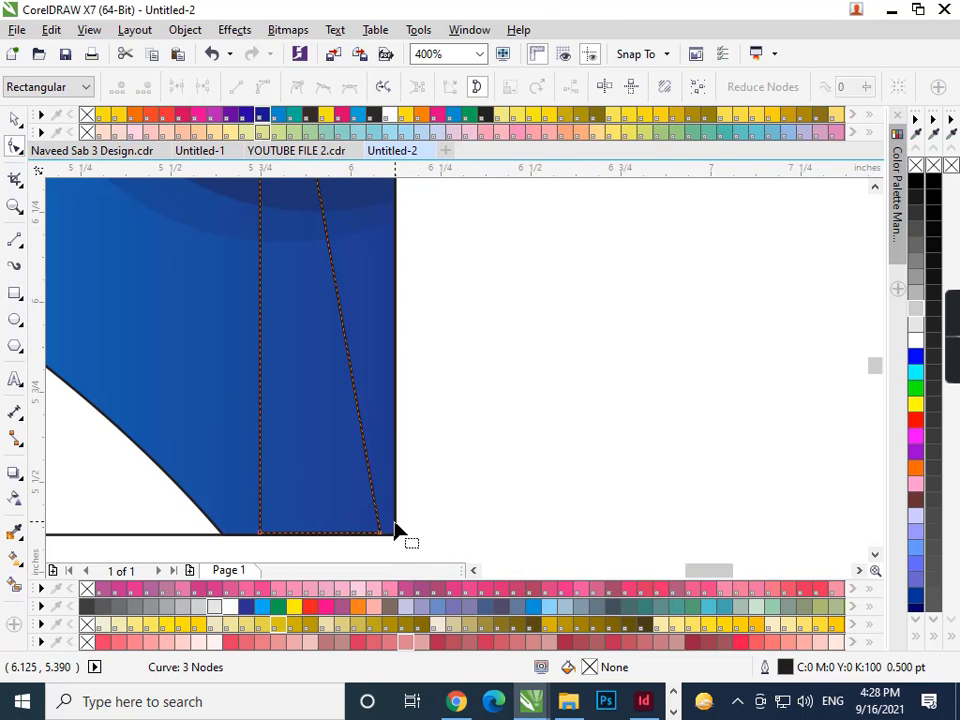
double_click(369, 455)
left_click_drag(373, 452, 395, 433)
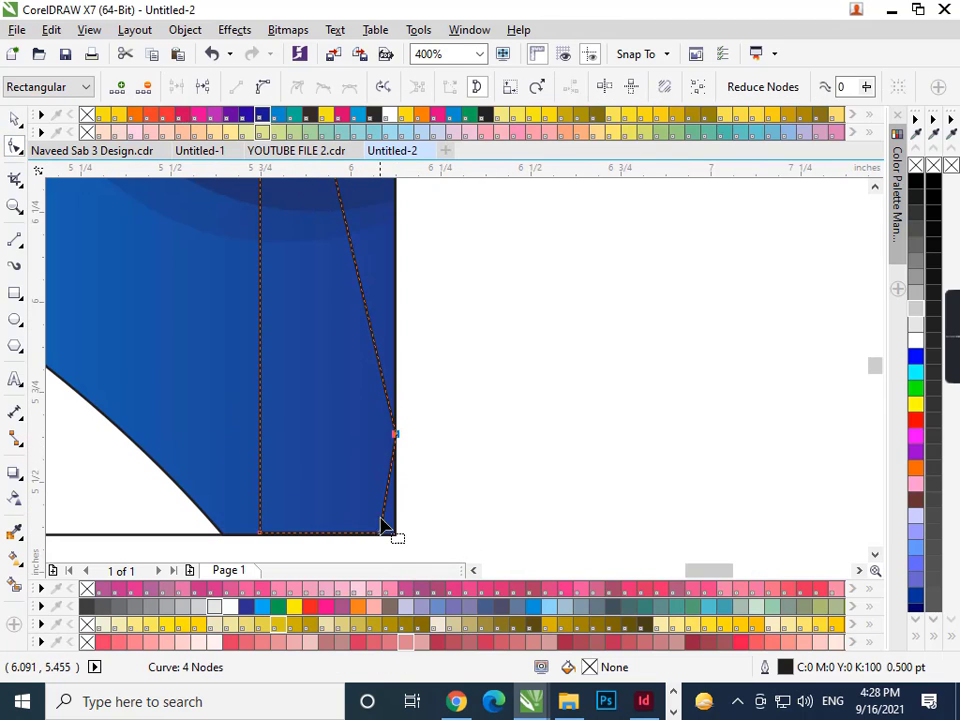
left_click_drag(381, 535, 397, 534)
scroll(398, 537, "up", 2)
scroll(395, 500, "down", 1)
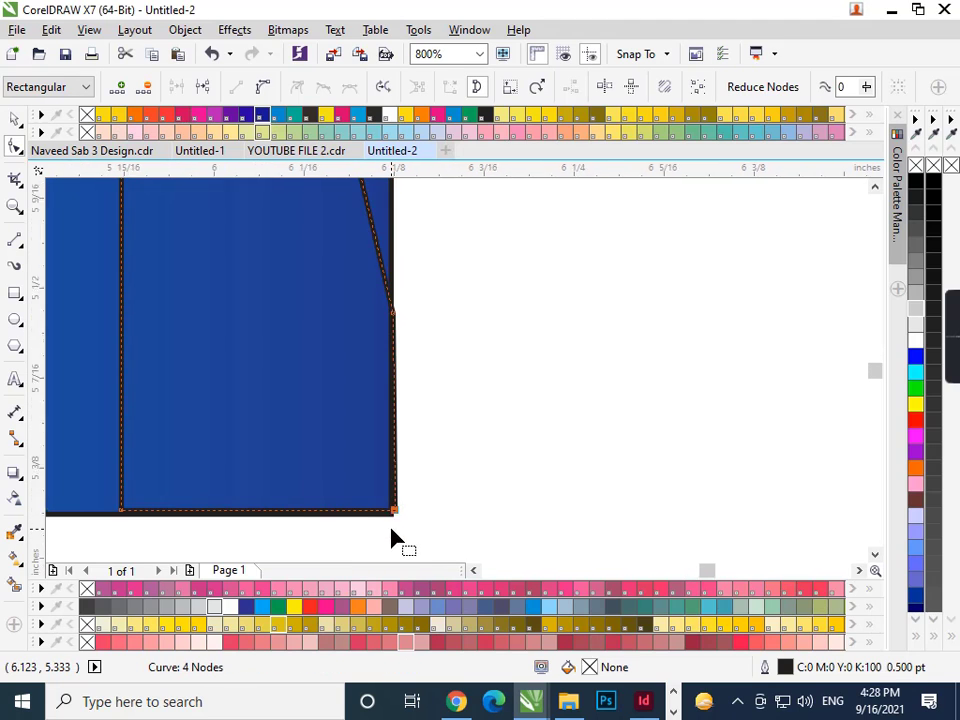
scroll(405, 470, "up", 1)
left_click_drag(405, 463, 401, 470)
scroll(401, 470, "up", 2)
scroll(466, 488, "down", 5)
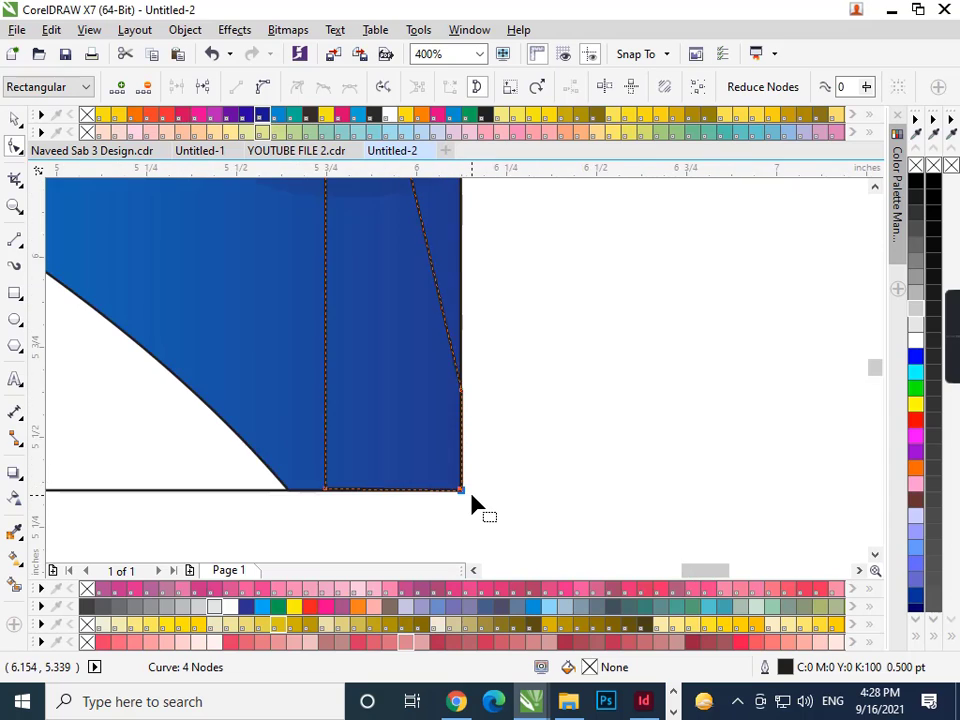
left_click_drag(369, 341, 318, 346)
- Convert the segments to curves and drag their handles into a thin curved sliver
left_click(263, 87)
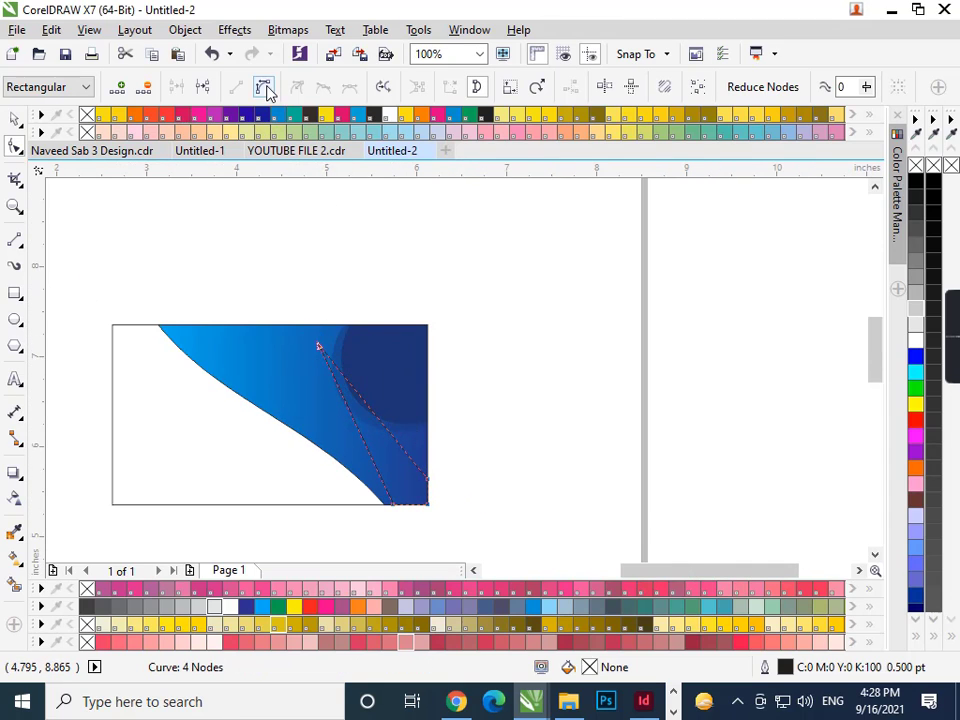
left_click_drag(345, 407, 330, 416)
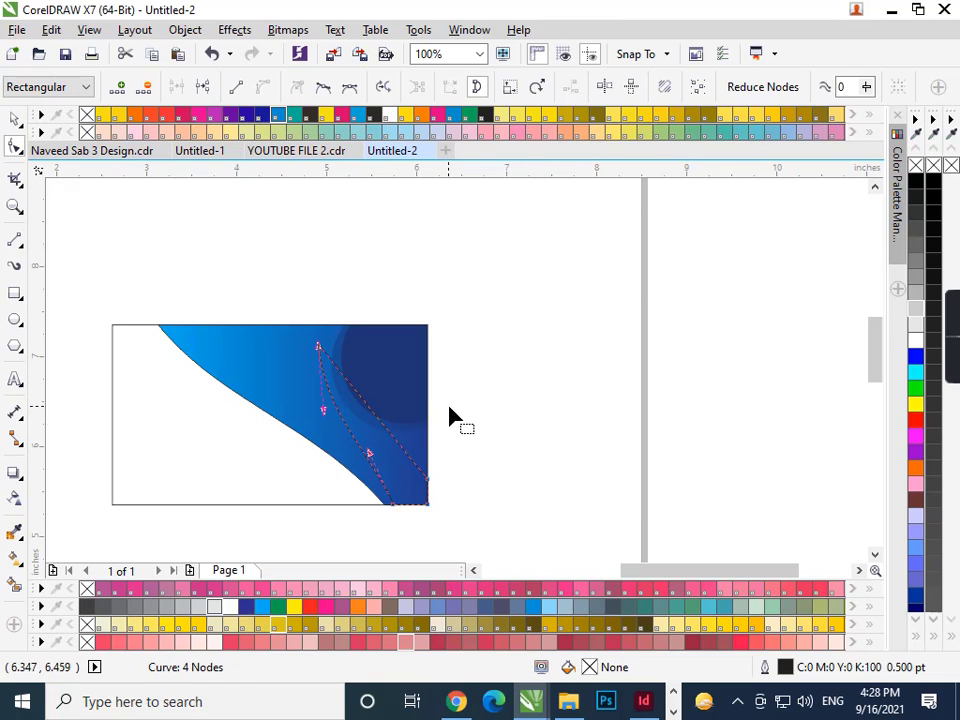
scroll(399, 441, "up", 1)
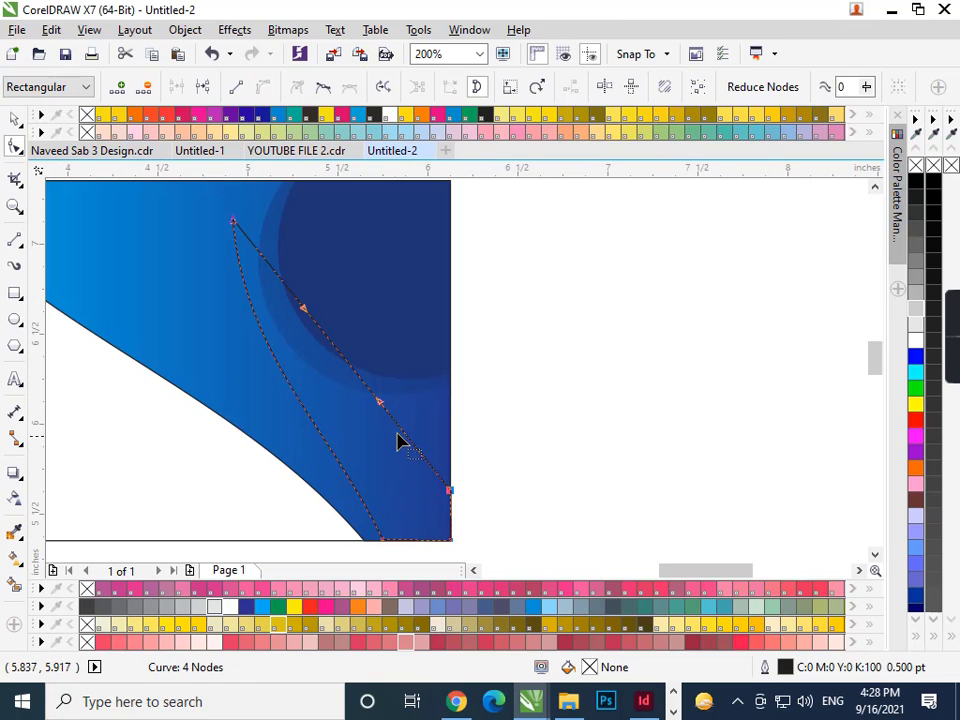
left_click(363, 405)
left_click_drag(527, 461, 429, 515)
left_click_drag(380, 402, 334, 446)
left_click_drag(305, 320, 281, 320)
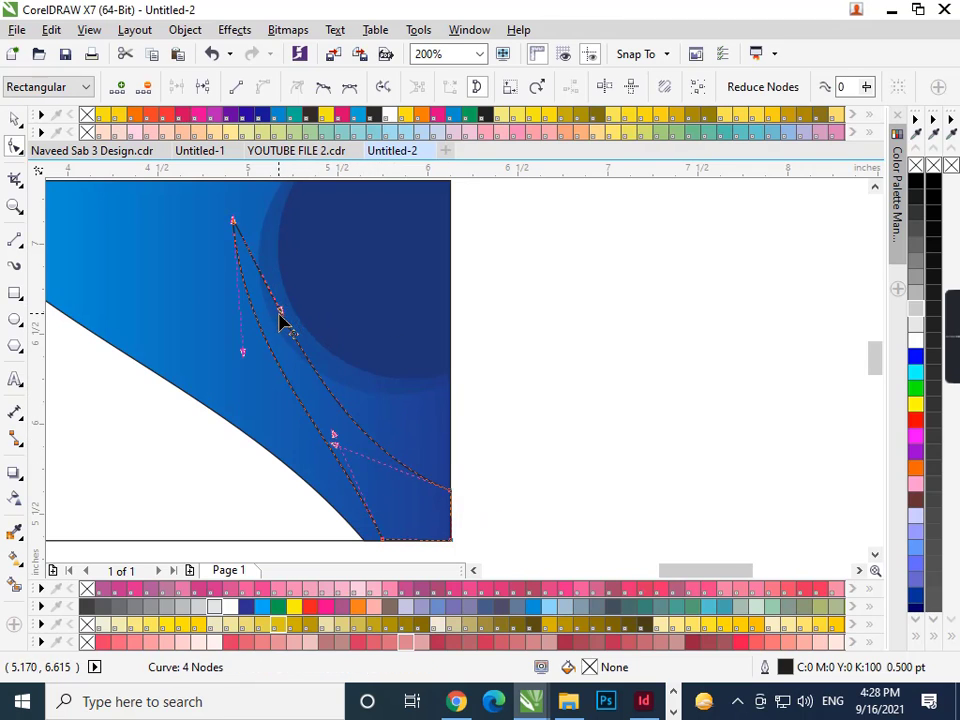
left_click_drag(245, 356, 205, 386)
left_click_drag(337, 450, 311, 446)
scroll(311, 446, "down", 1)
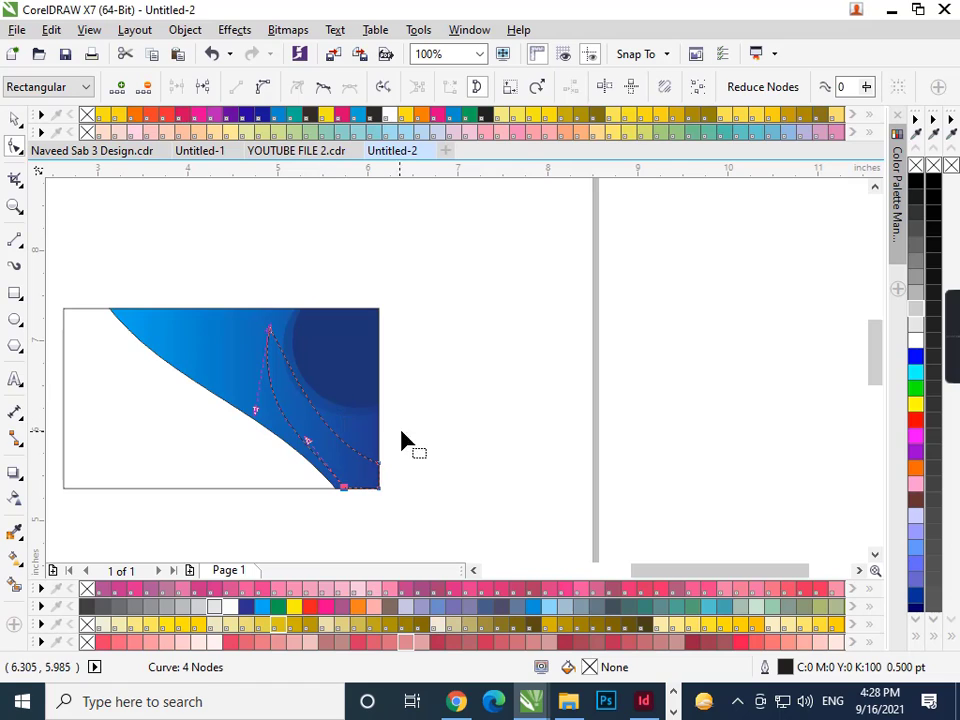
left_click(370, 458)
left_click_drag(291, 375, 276, 400)
key("space")
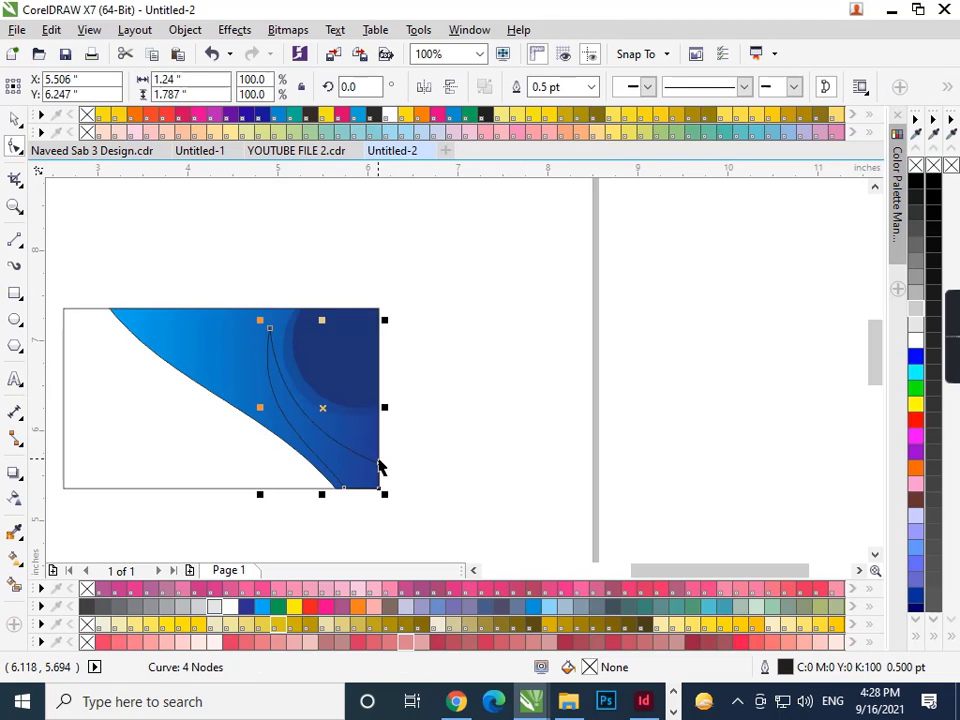
- Fill the curved sliver light blue (C66 M9 Y0 K0)
left_click(225, 606)
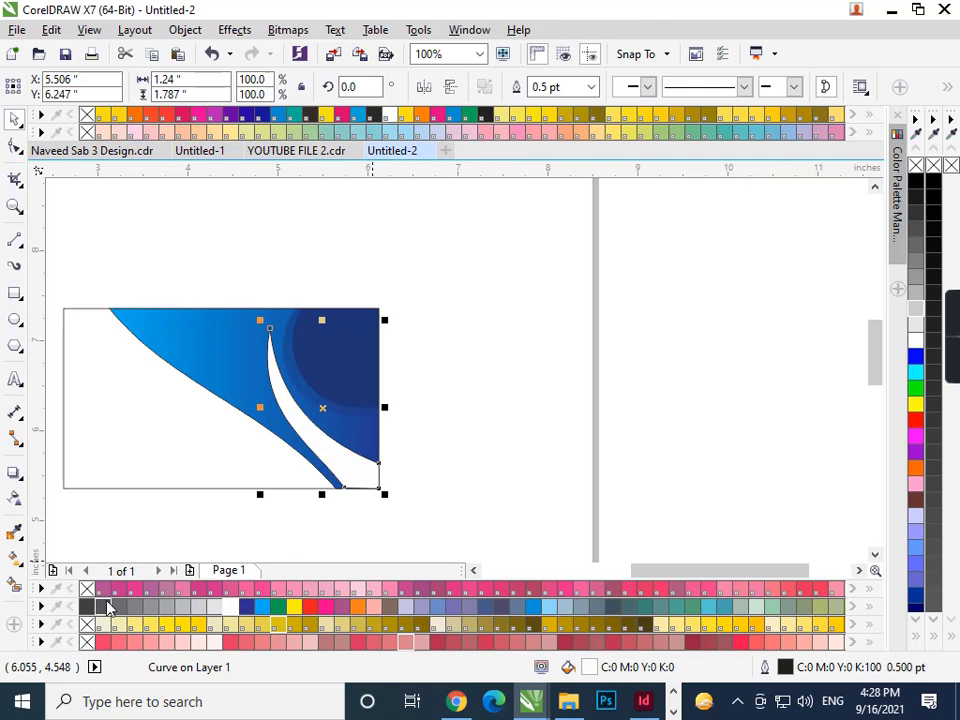
left_click(444, 494)
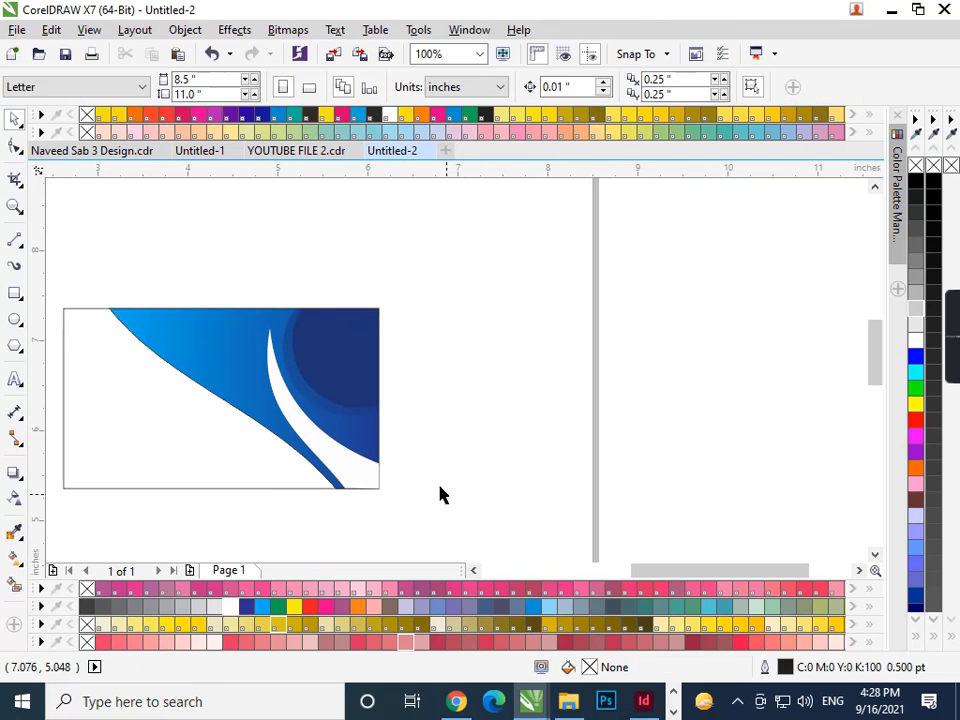
left_click(343, 467)
key("F11")
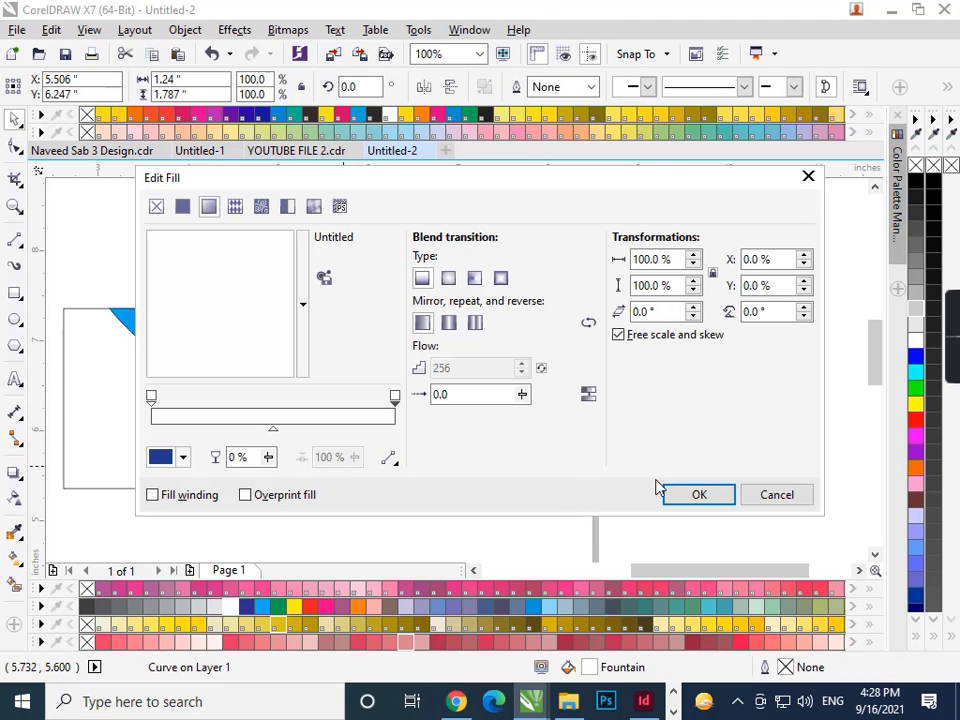
left_click(799, 497)
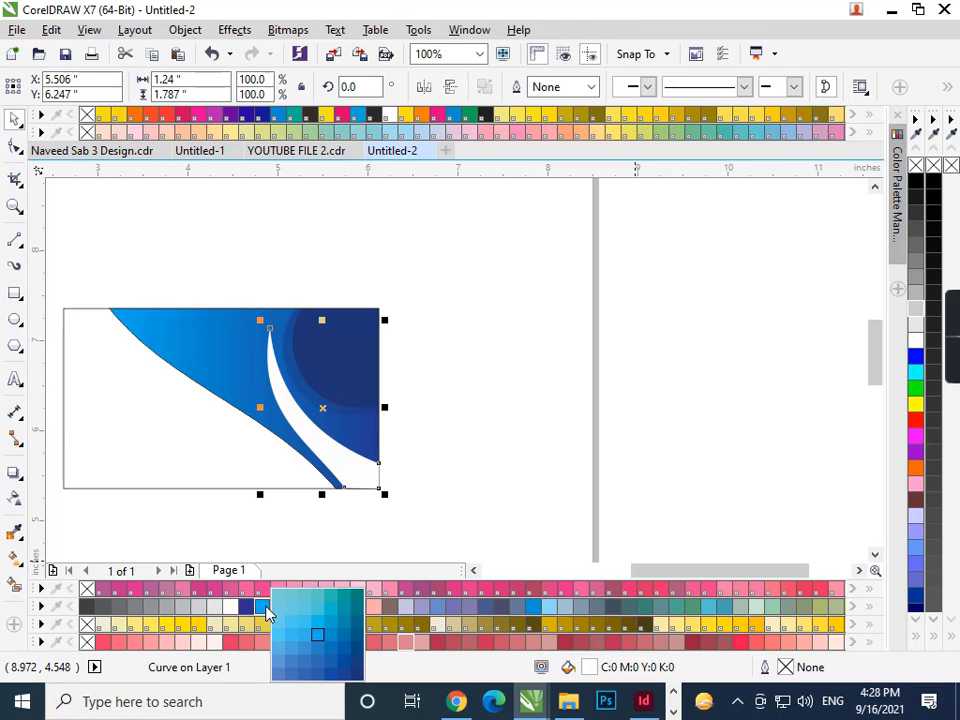
left_click_drag(289, 622, 314, 657)
left_click(308, 640)
left_click(405, 440)
- Nudge the swoosh group inside the PowerClip slightly down and right
left_click(359, 370)
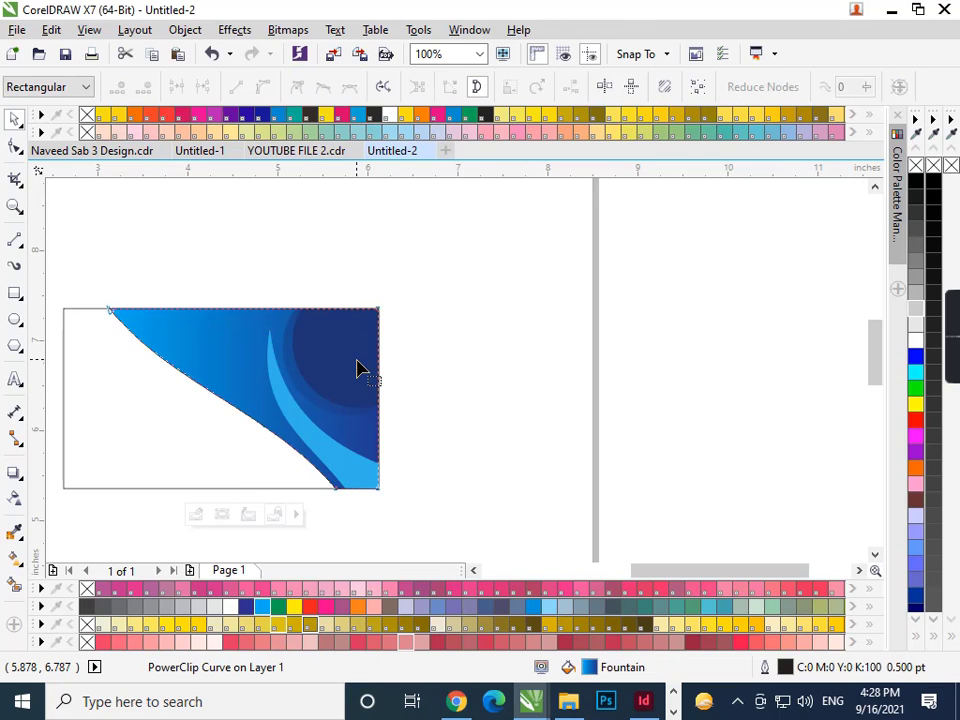
left_click(356, 360, "ctrl")
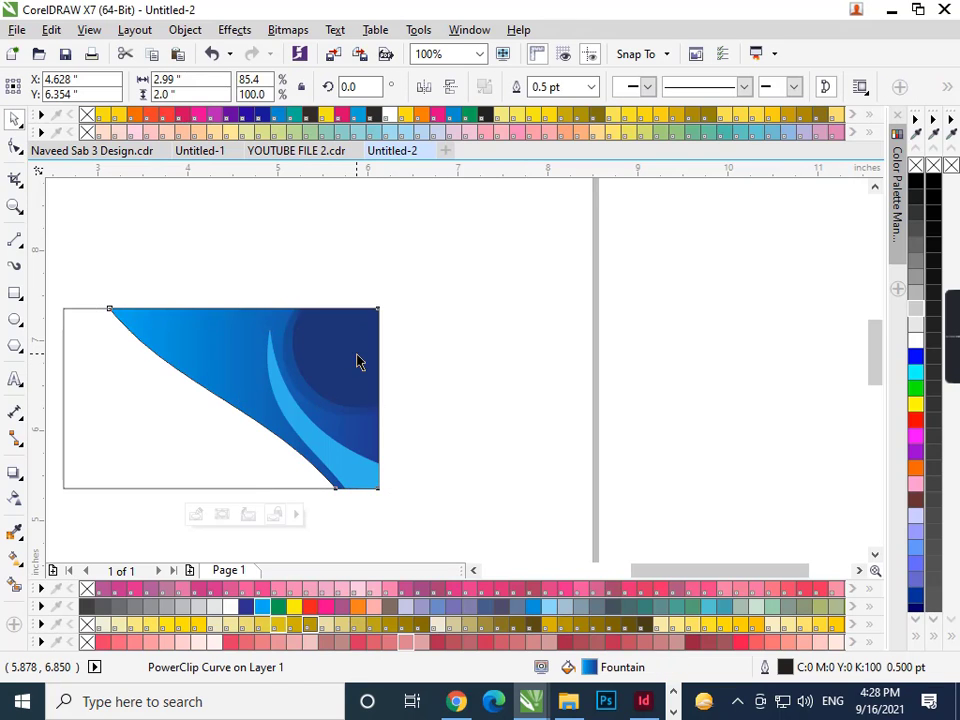
mouse_move(353, 361)
left_mouse_down()
mouse_move(362, 374)
mouse_move(358, 367)
left_mouse_up()
- Reshape the light-blue crescent's bottom and right nodes, undo a bad bulge, and move its tip left and down
left_click(340, 450)
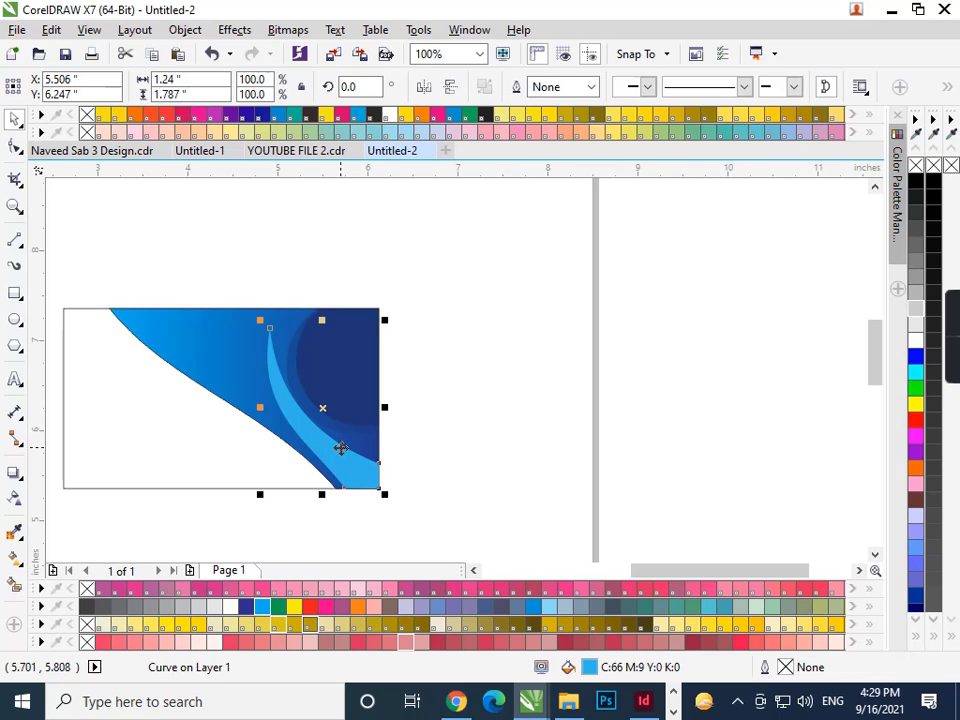
left_click(15, 146)
scroll(330, 473, "up", 2)
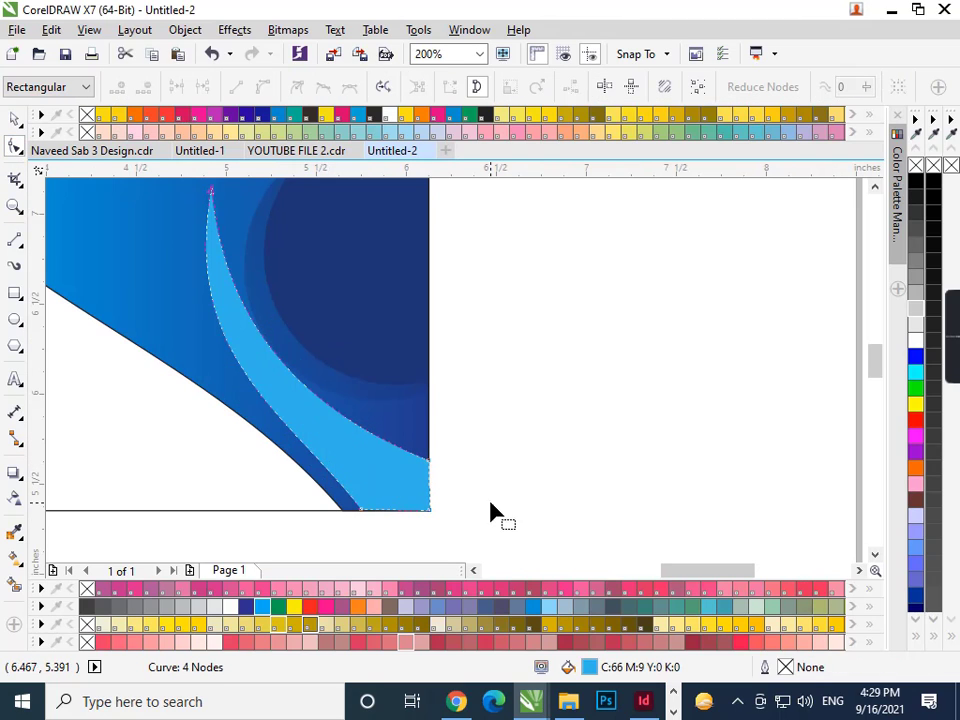
left_click(361, 510)
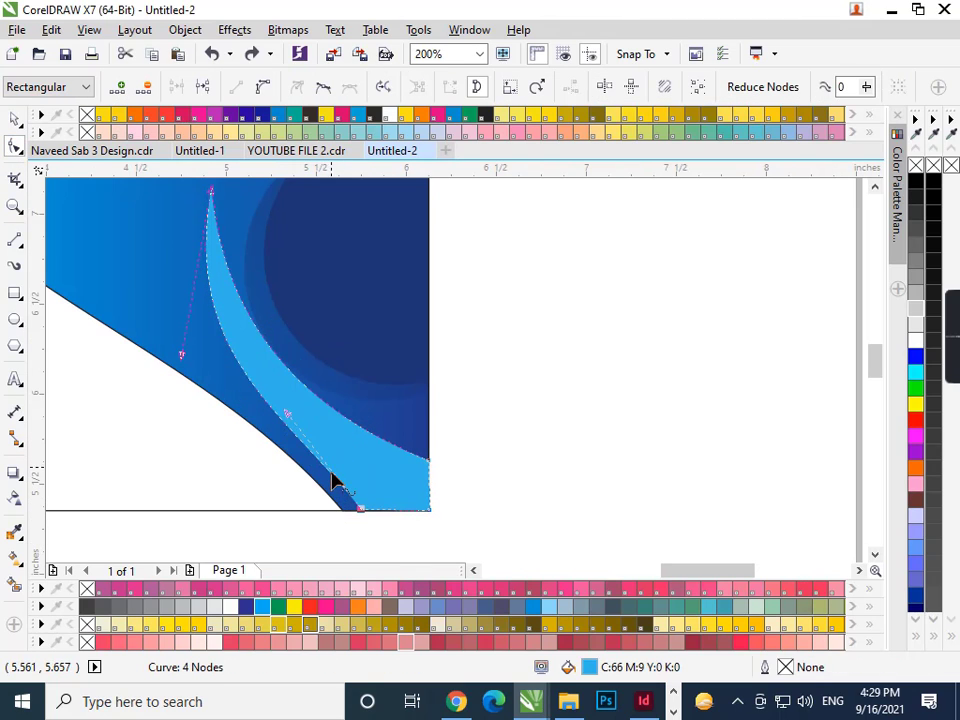
mouse_move(292, 423)
left_mouse_down()
mouse_move(279, 426)
mouse_move(303, 419)
left_mouse_up()
left_click(428, 461)
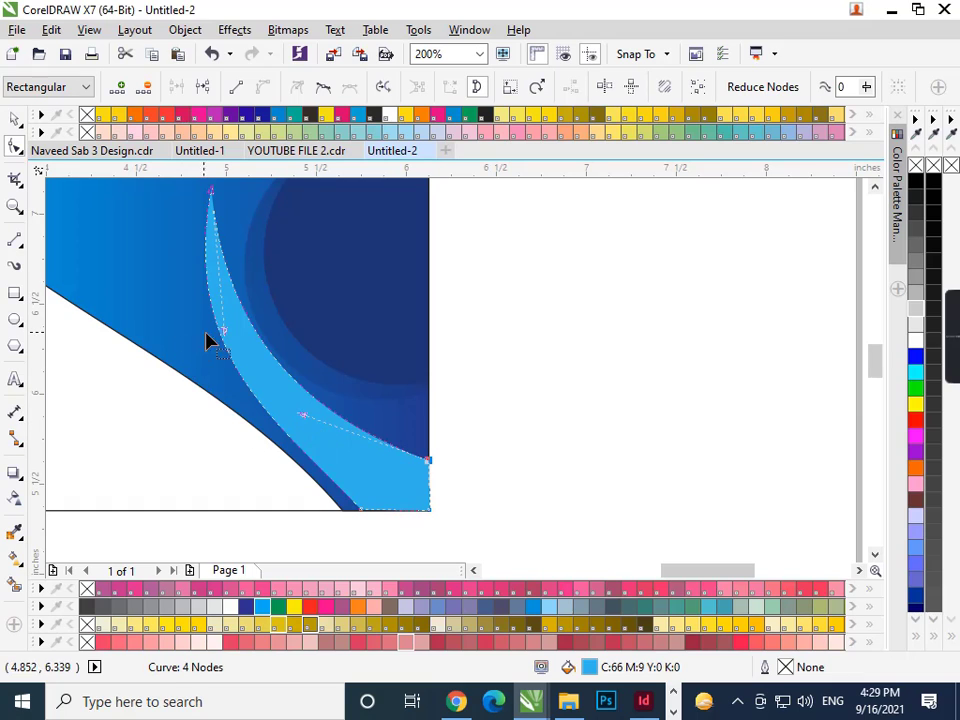
scroll(235, 340, "down", 1)
scroll(231, 296, "up", 1)
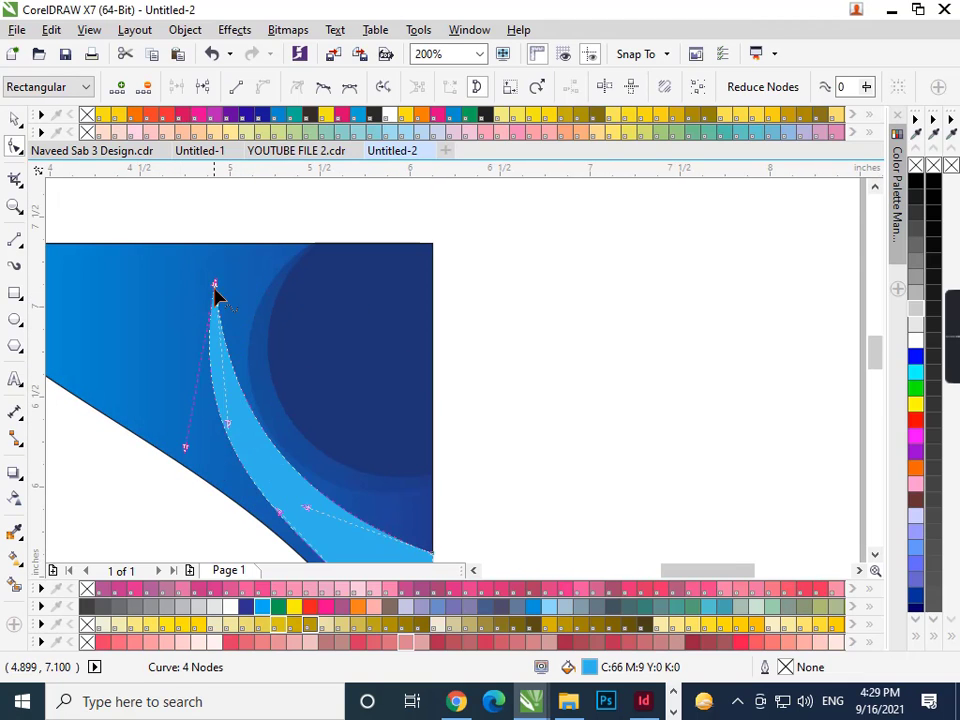
left_click_drag(216, 285, 215, 456)
key("ctrl+z")
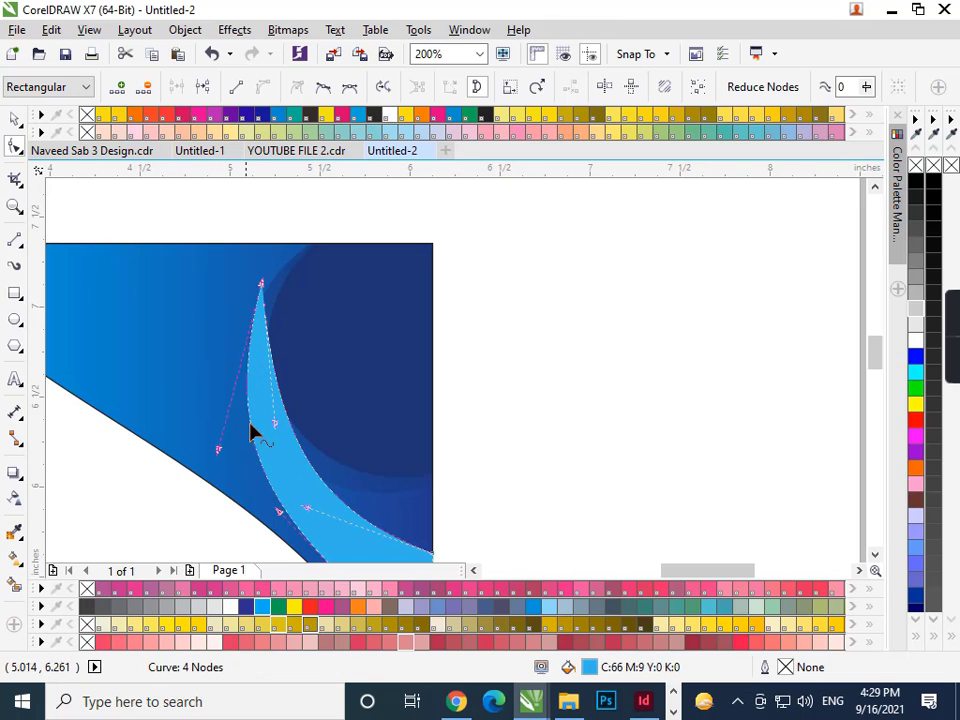
left_click_drag(265, 290, 224, 297)
scroll(379, 386, "down", 2)
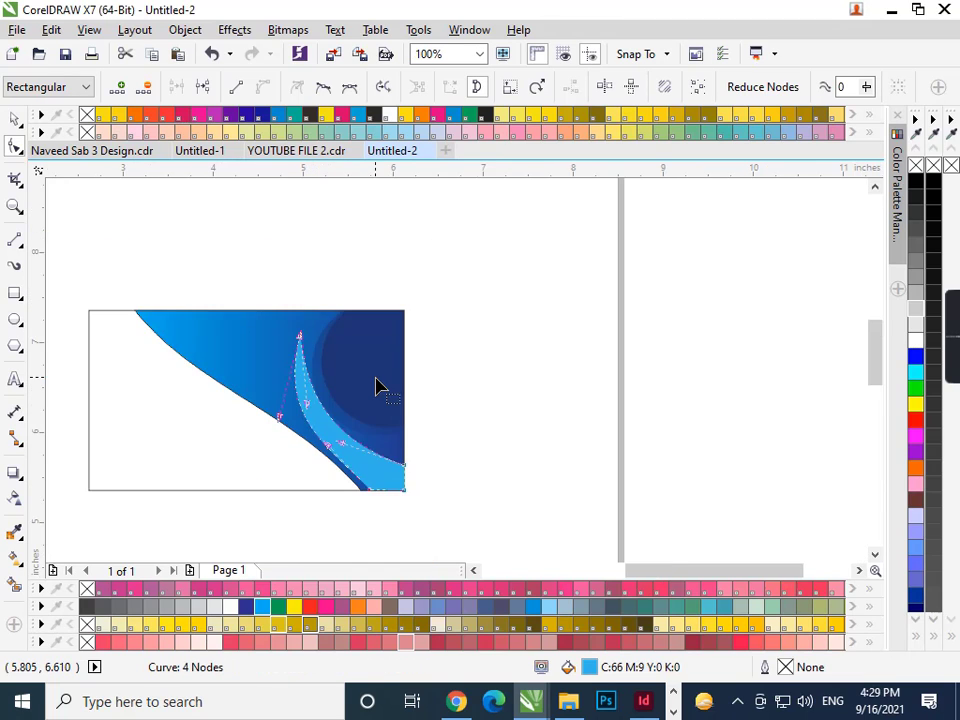
- Refine the crescent's lower, right-end and inner nodes into a slim curve tapering to a point
key("space")
key("Escape")
left_click(397, 478)
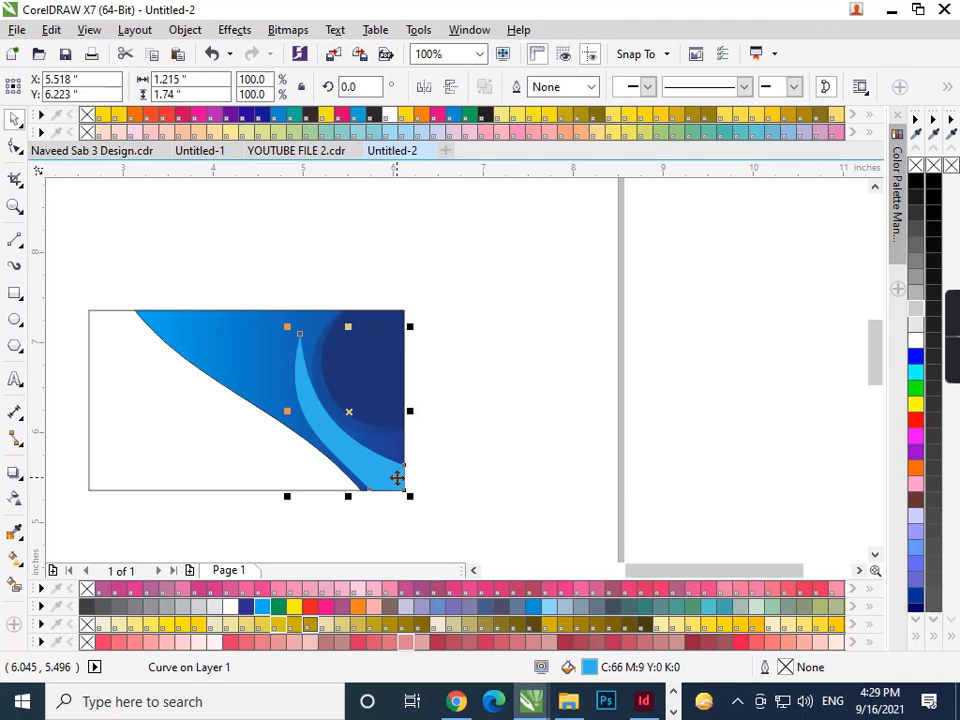
key("F10")
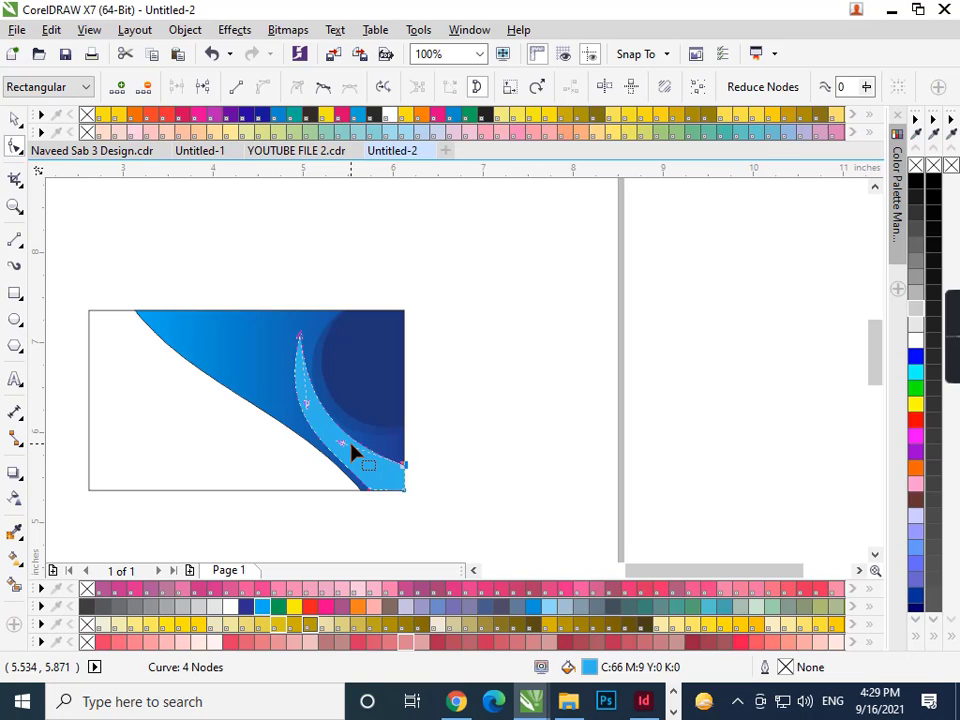
left_click_drag(343, 443, 341, 446)
scroll(403, 465, "up", 1)
left_click_drag(401, 471, 399, 441)
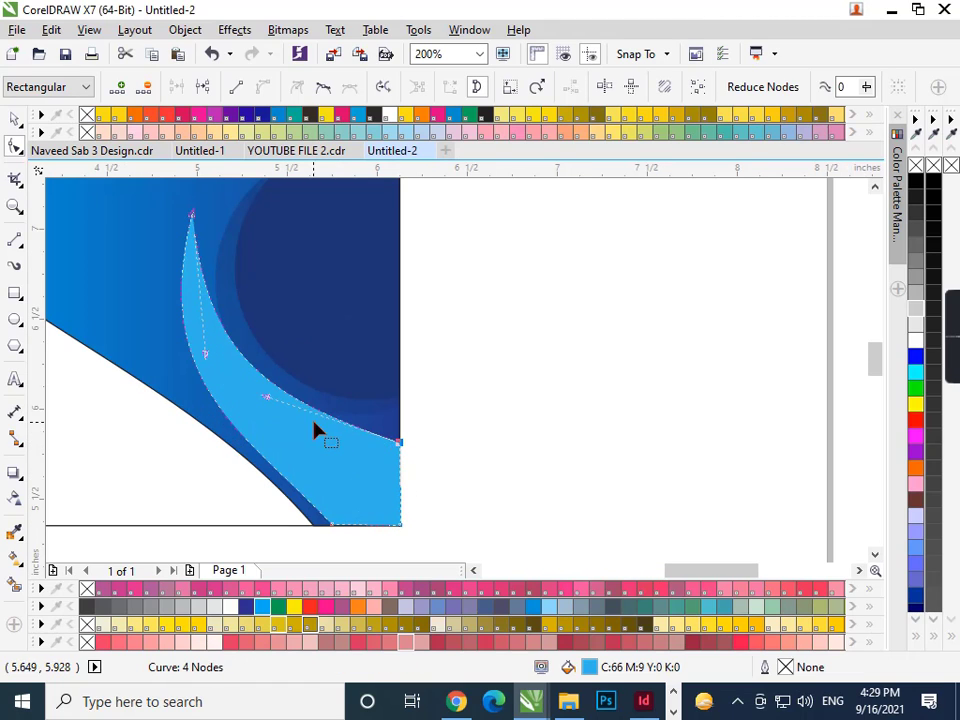
left_click_drag(267, 397, 249, 424)
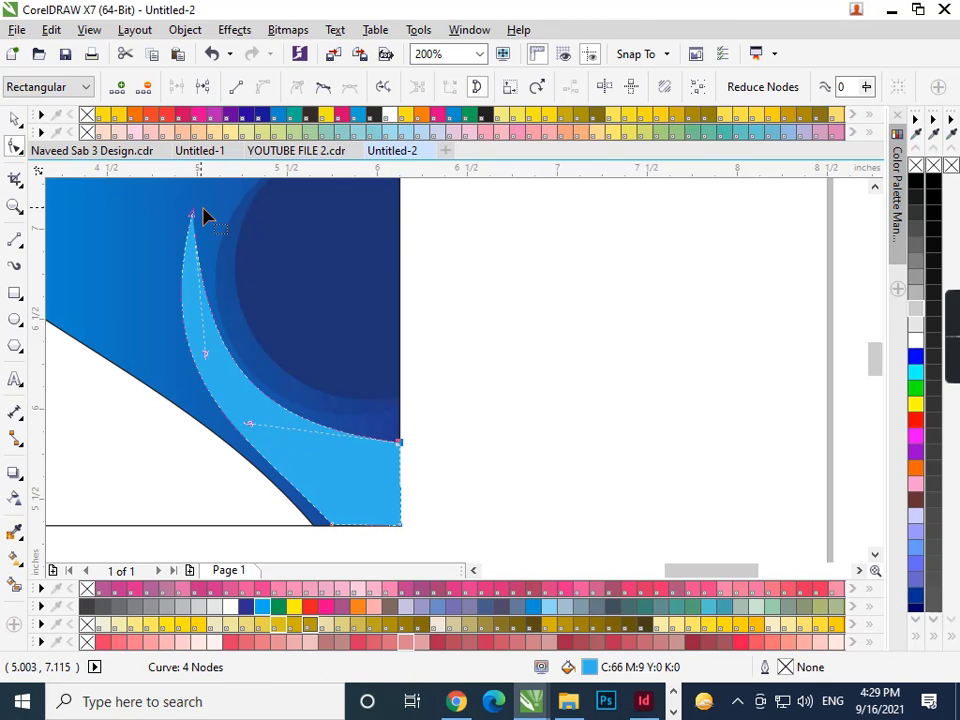
left_click_drag(208, 364, 206, 368)
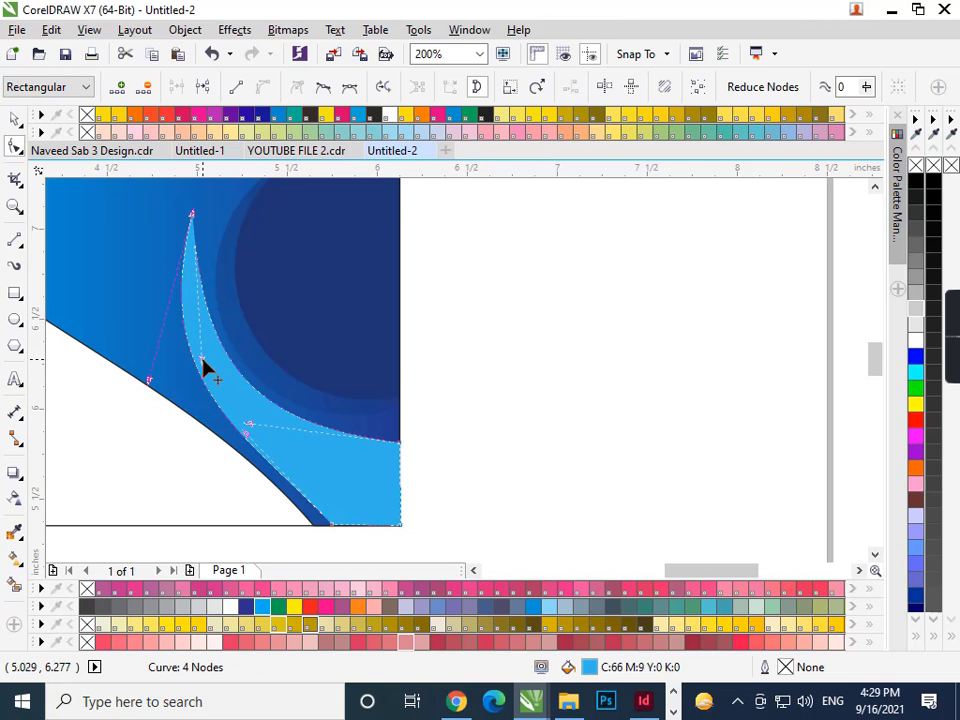
key("space")
scroll(360, 395, "down", 1)
left_click(427, 407)
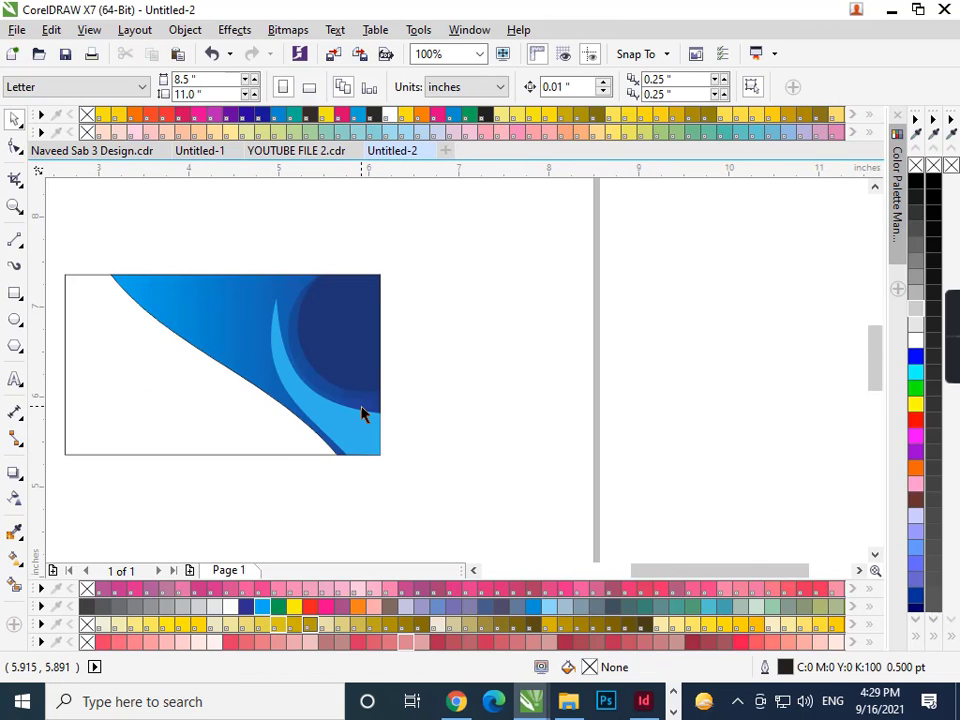
- Marquee-select the card rectangle and swoosh artwork and drop a copy directly below the original
left_click(218, 313)
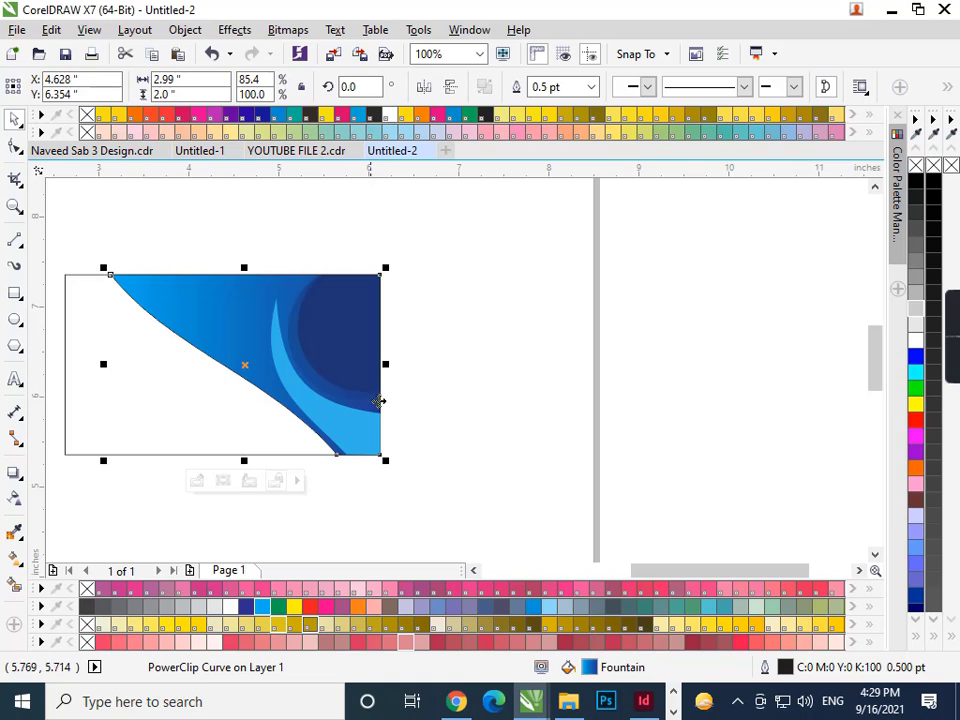
left_click(437, 363)
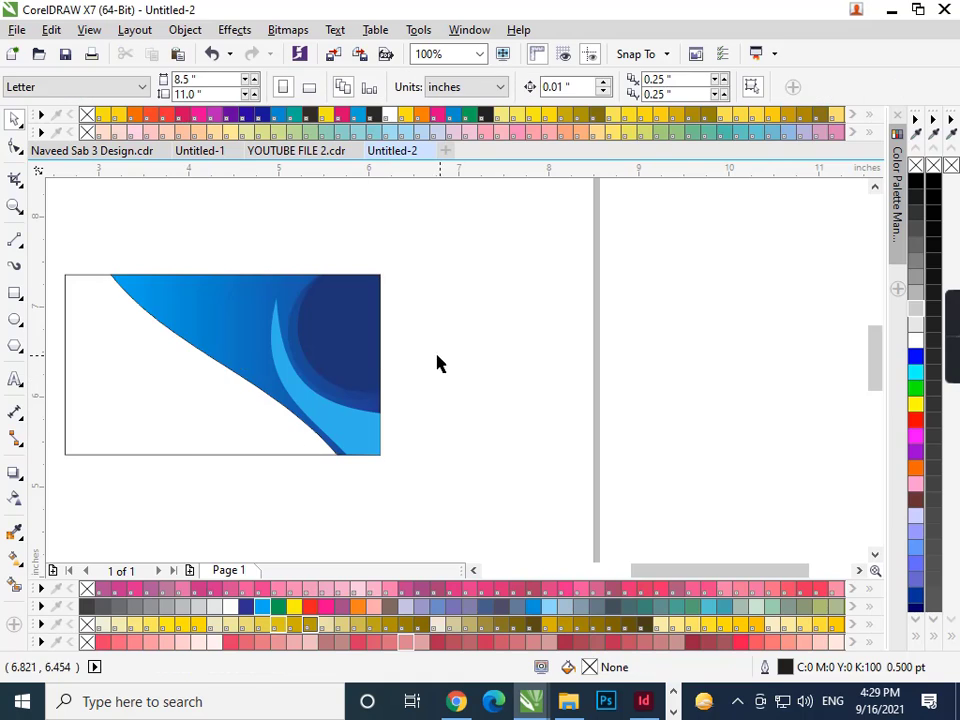
left_click(126, 330)
left_click(403, 306)
scroll(403, 306, "down", 1)
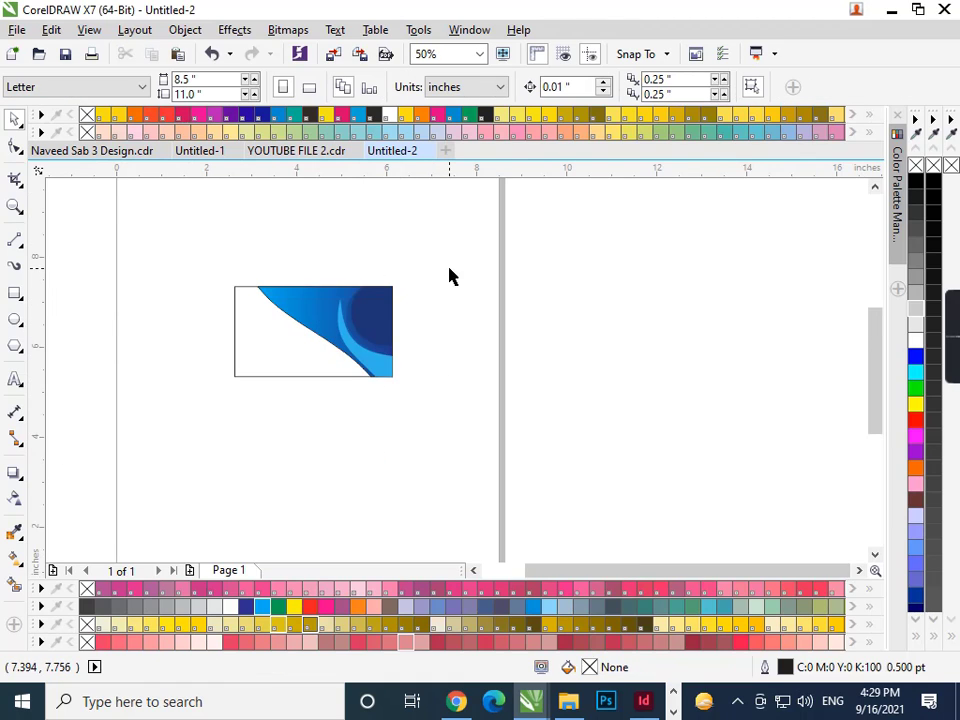
left_click_drag(214, 403, 410, 268)
left_click_drag(322, 340, 317, 454)
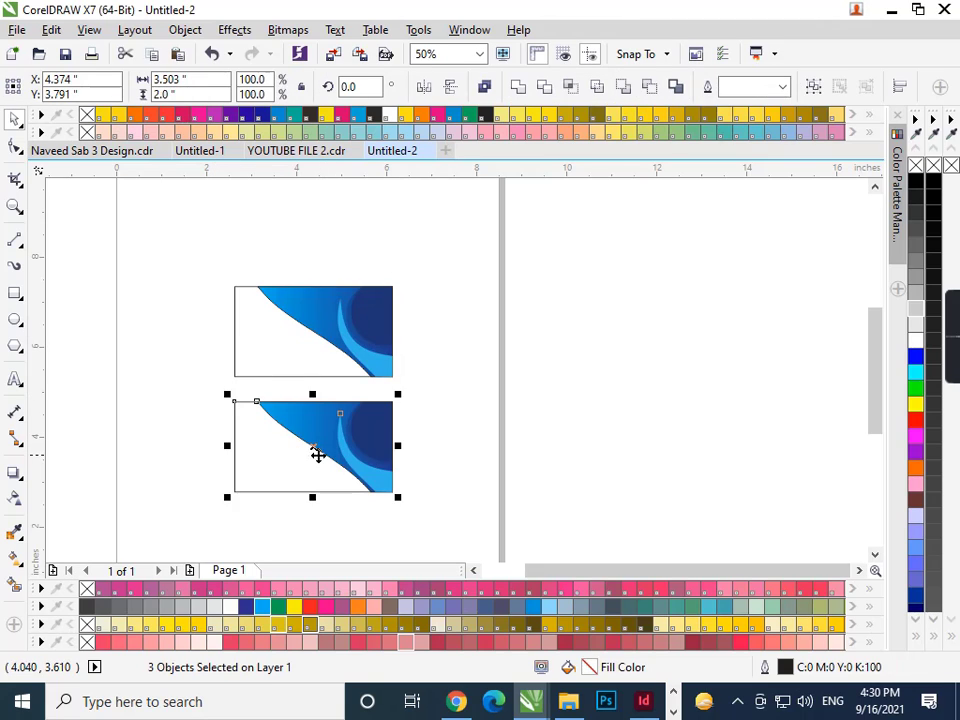
left_click(465, 417)
scroll(465, 417, "left", 2)
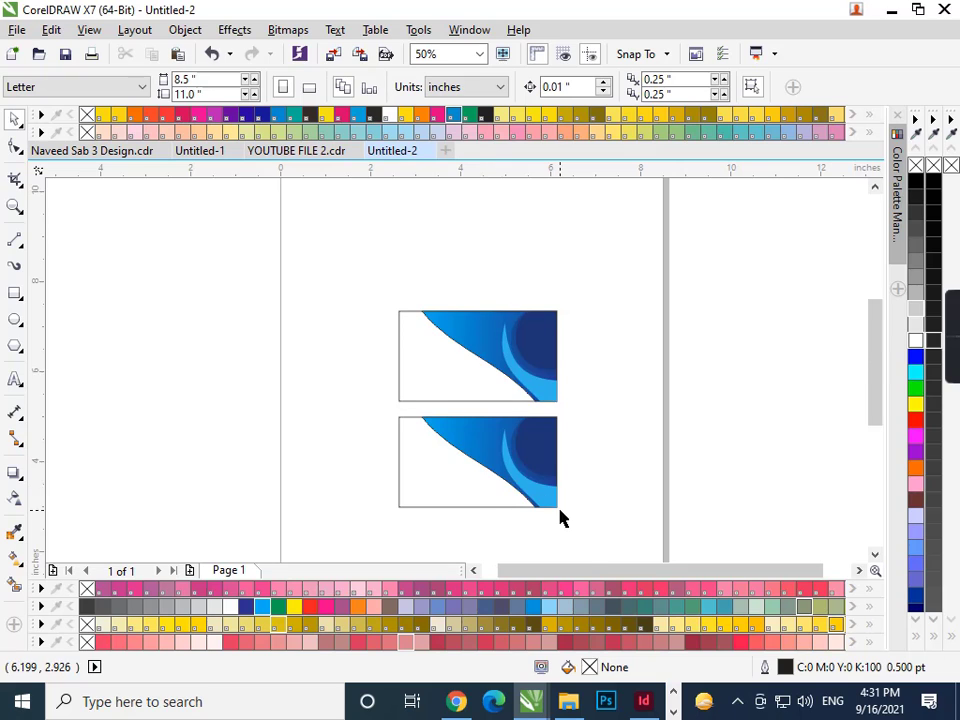
scroll(561, 516, "up", 1)
- Drag corner nodes to round the top and bottom card rectangles, the bottom one to 0.198 inches
left_click(297, 268)
left_click(13, 148)
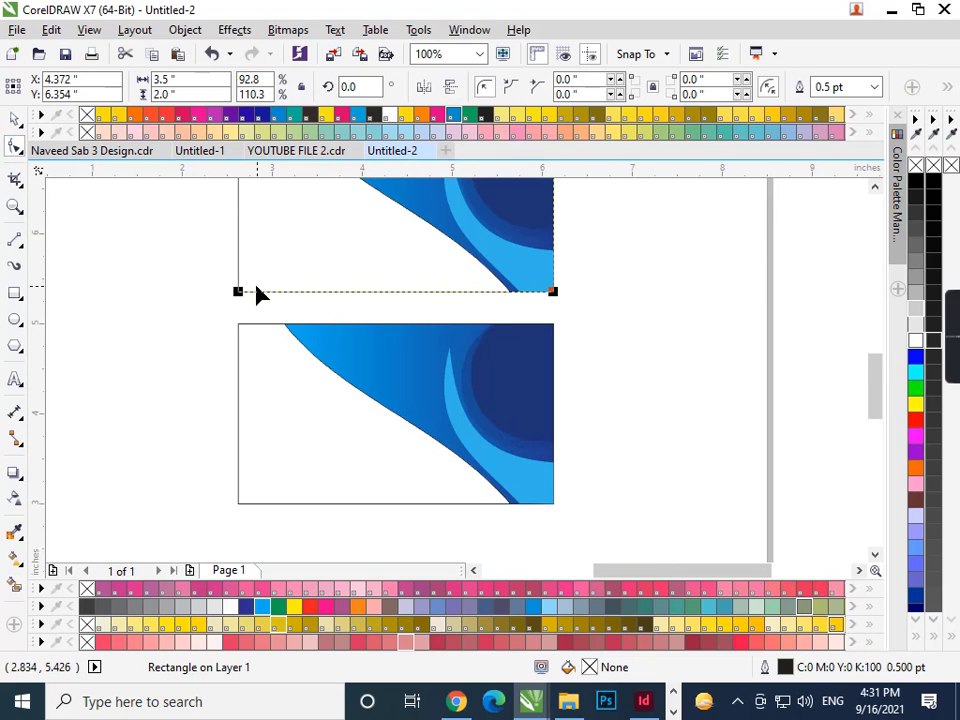
left_click_drag(241, 297, 264, 313)
key("space")
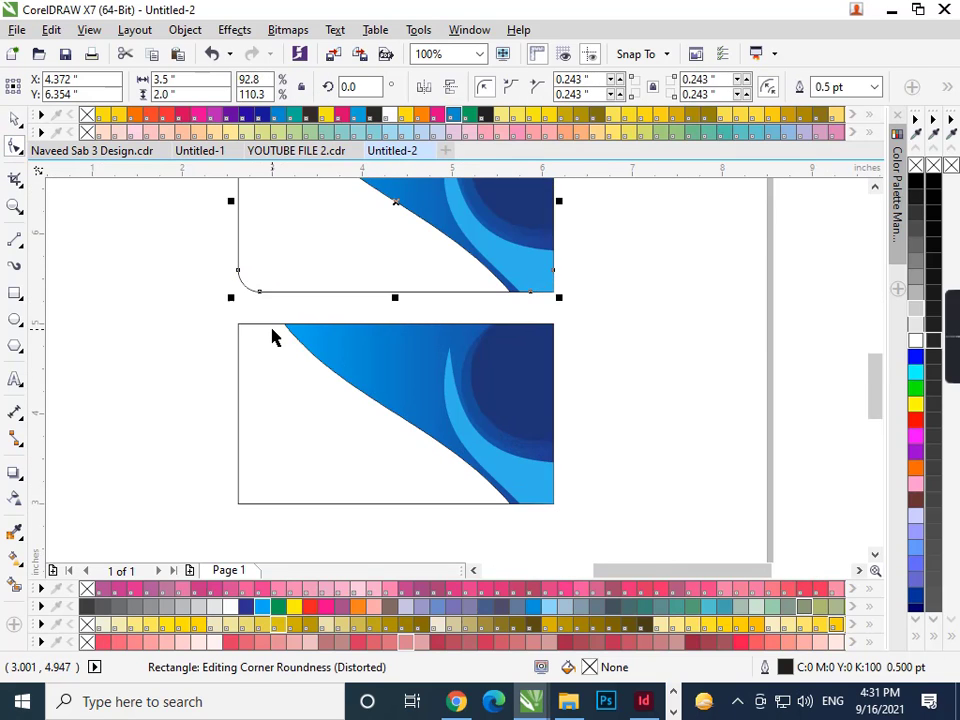
left_click(268, 331)
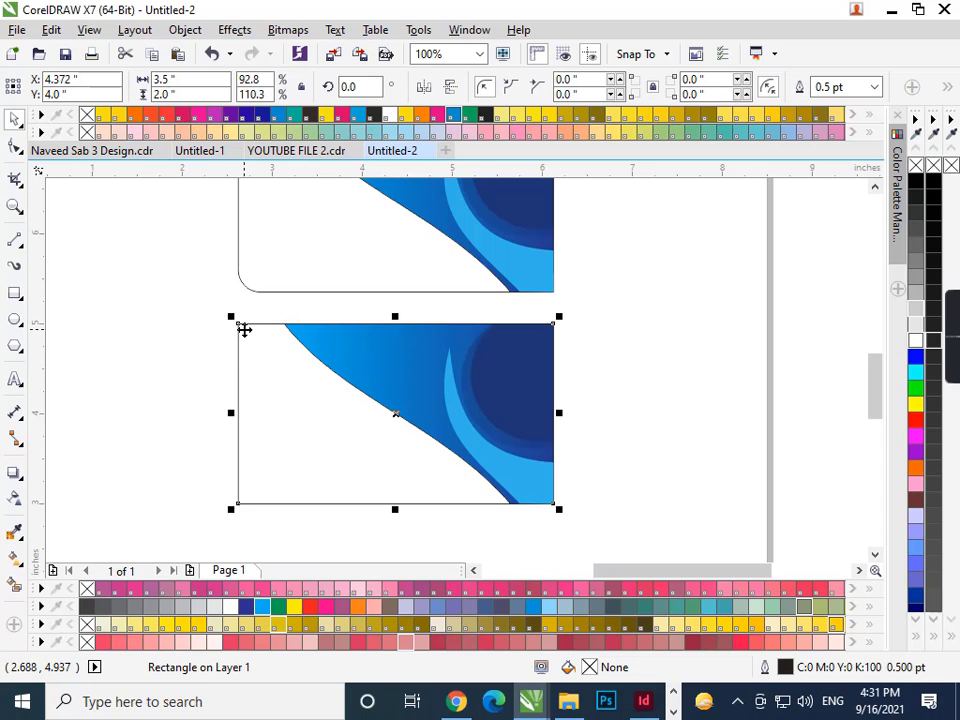
left_click(14, 148)
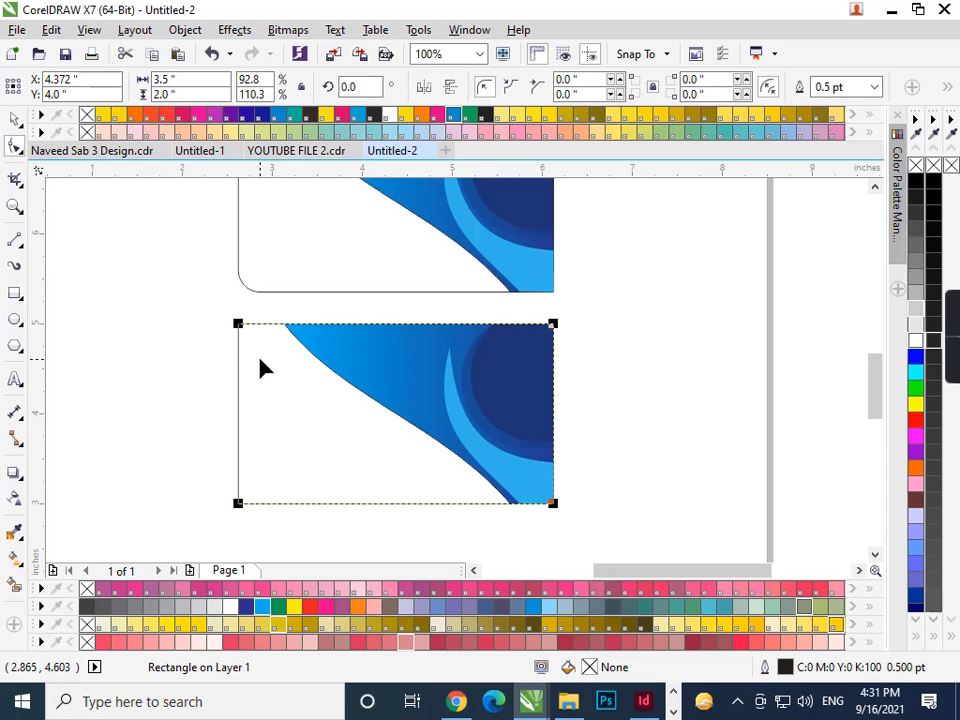
left_click_drag(237, 327, 264, 370)
key("space")
left_click(680, 415)
scroll(568, 497, "down", 1)
scroll(568, 497, "up", 1)
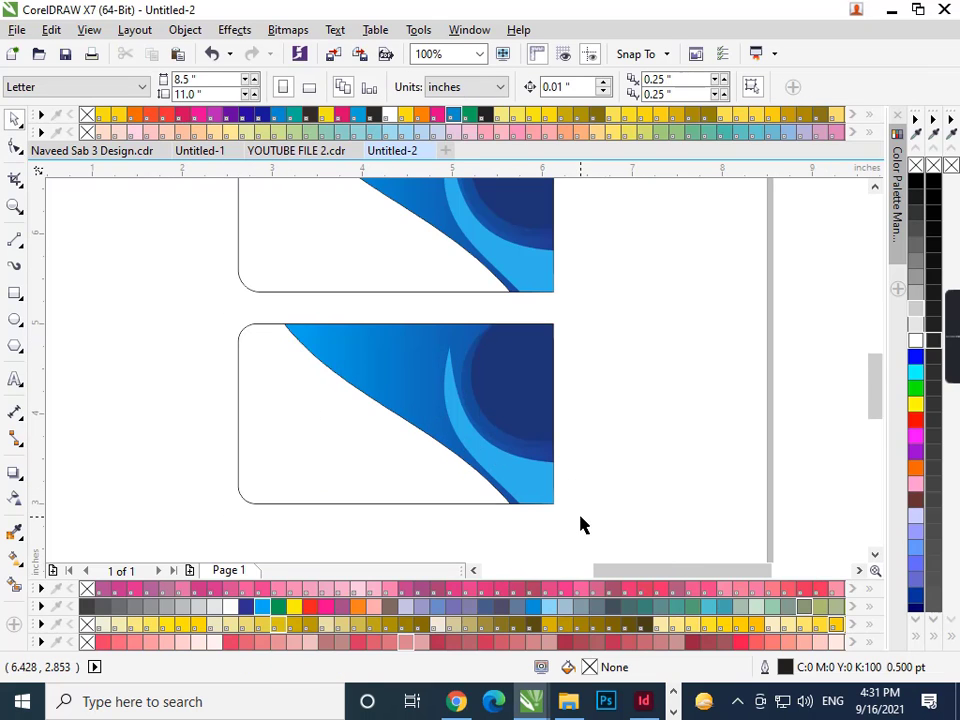
left_click_drag(581, 517, 280, 303)
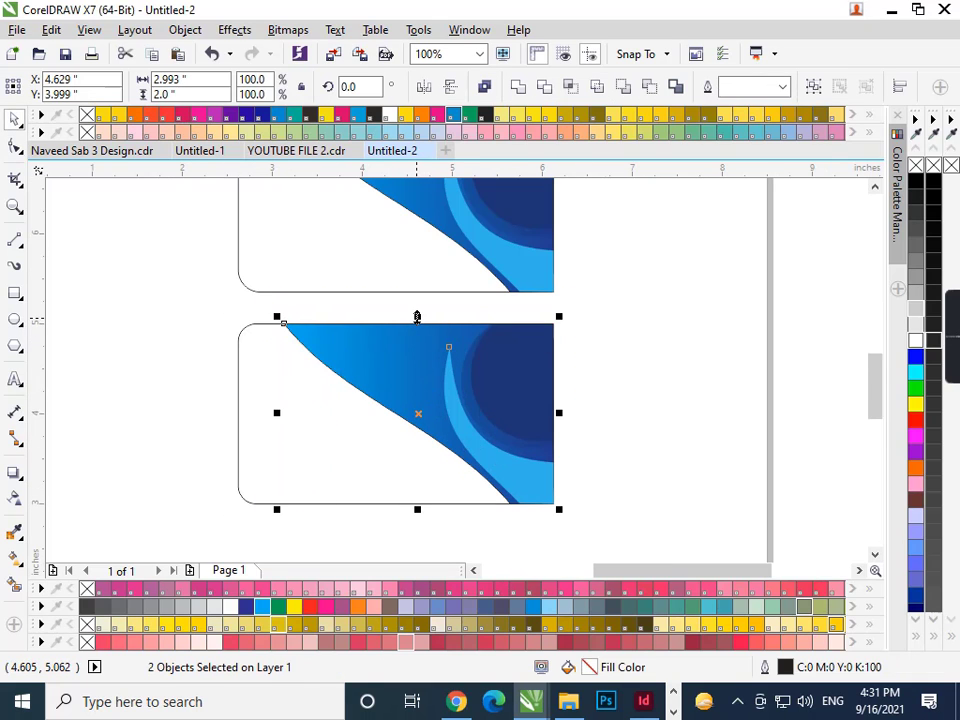
- Clip the bottom card's swoosh shapes inside its rounded rectangle with PowerClip Inside
right_click(432, 378)
left_click(470, 186)
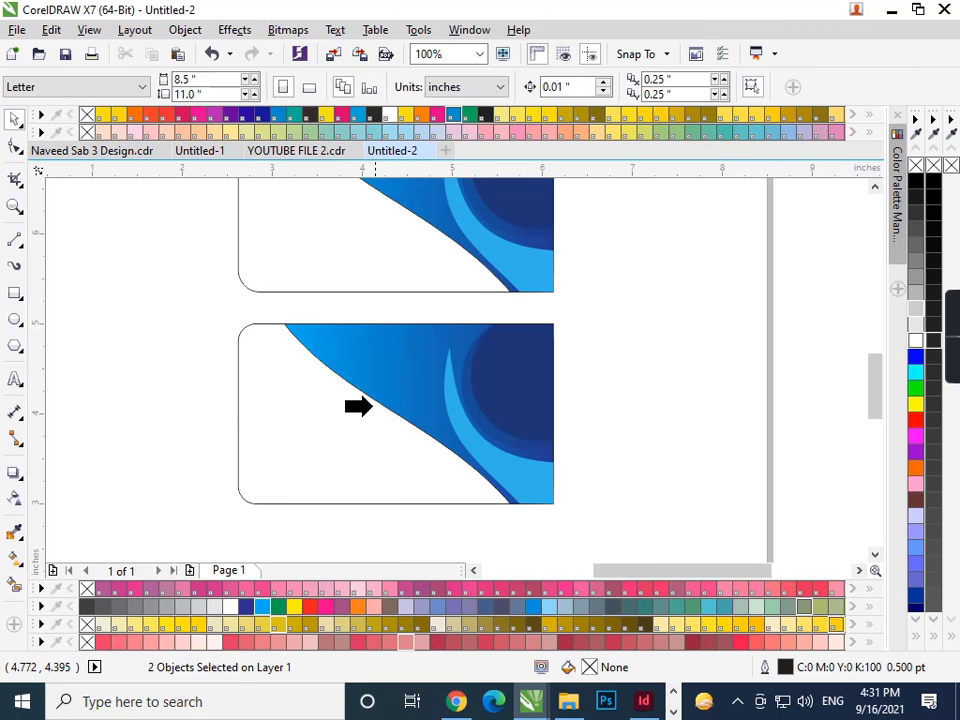
left_click(357, 415)
key("Escape")
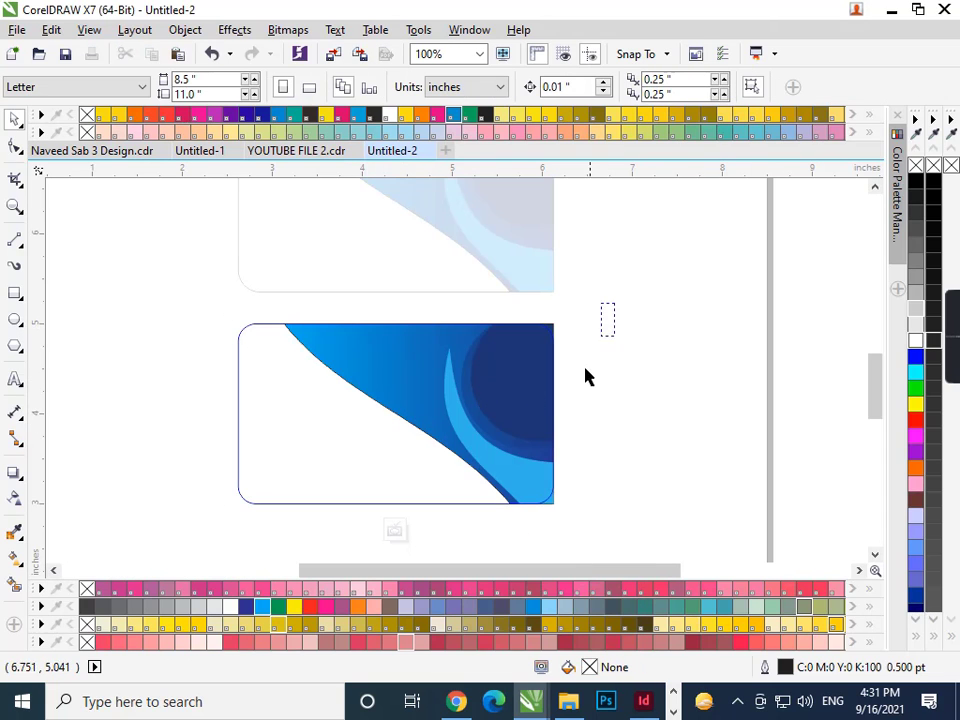
- Mirror the clipped swoosh shapes vertically and nudge them twice to the right
left_click_drag(588, 377, 262, 548)
left_click(451, 87)
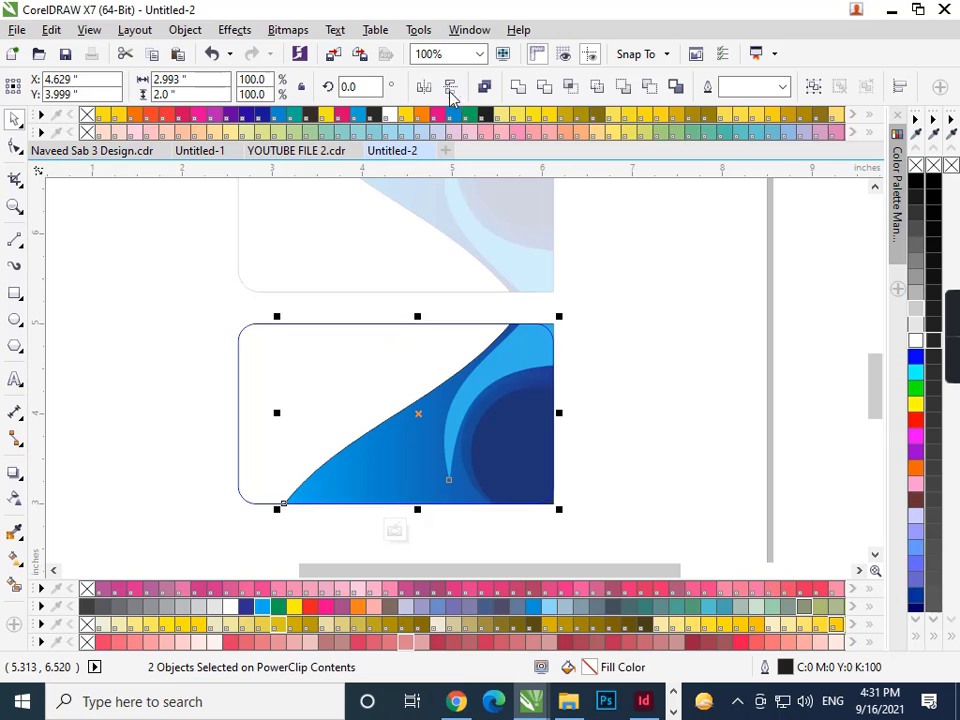
key("Right")
key("Right")
key("Right")
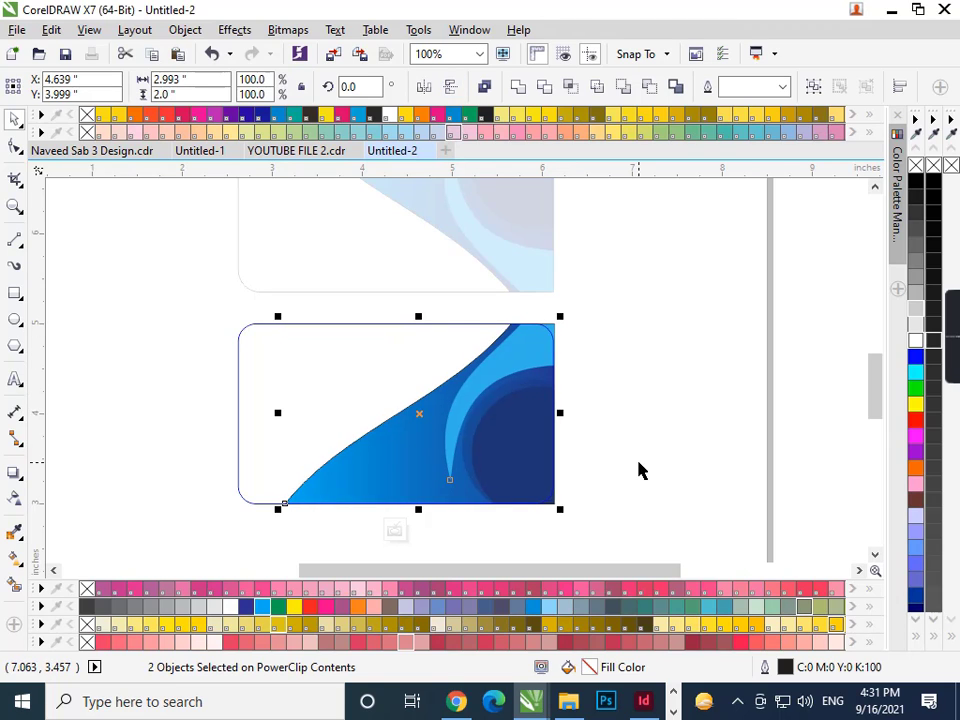
key("Right")
key("Right")
key("Right")
key("Right")
key("Right")
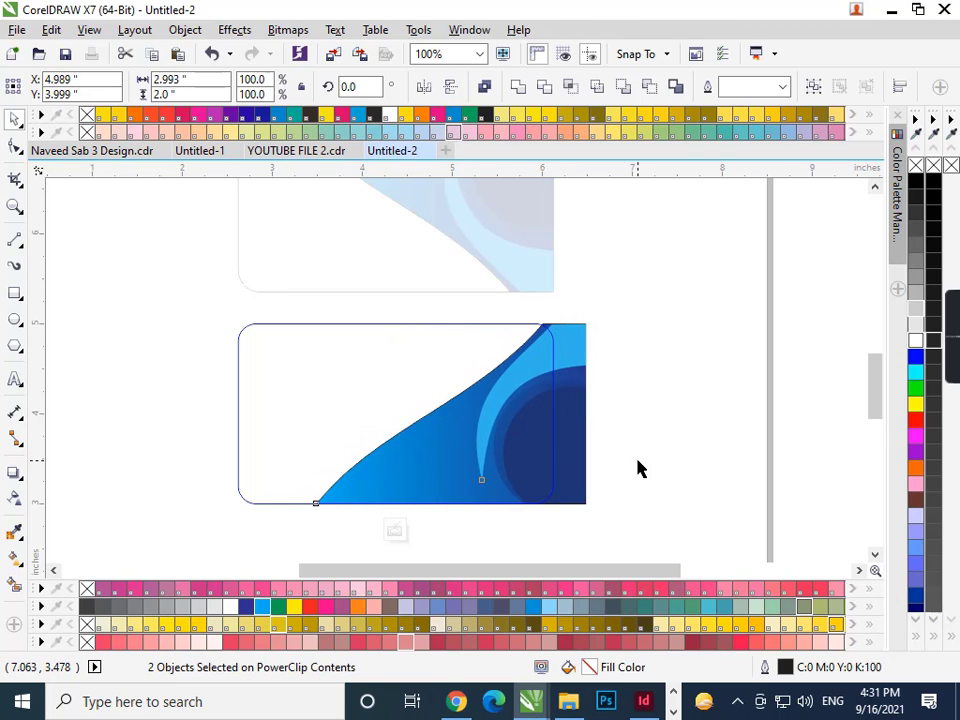
left_click(642, 485)
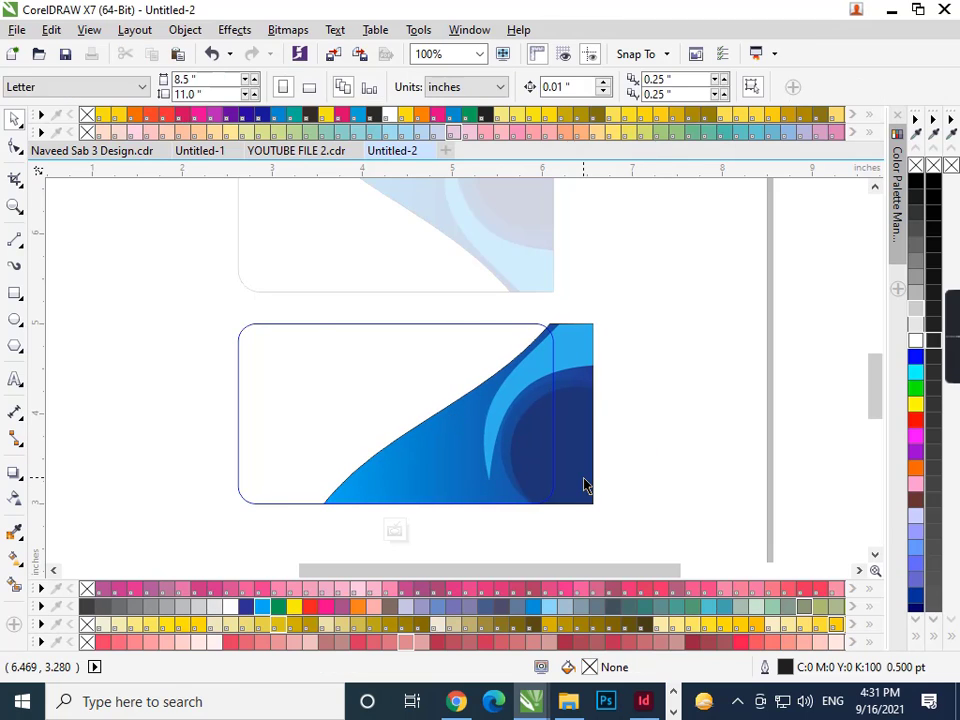
left_click(581, 477)
- Shift the swoosh group slightly and reshape the light-blue curve's bottom and upper nodes
left_click(581, 478, "ctrl")
mouse_move(578, 467)
left_mouse_down()
mouse_move(567, 477)
mouse_move(566, 463)
left_mouse_up()
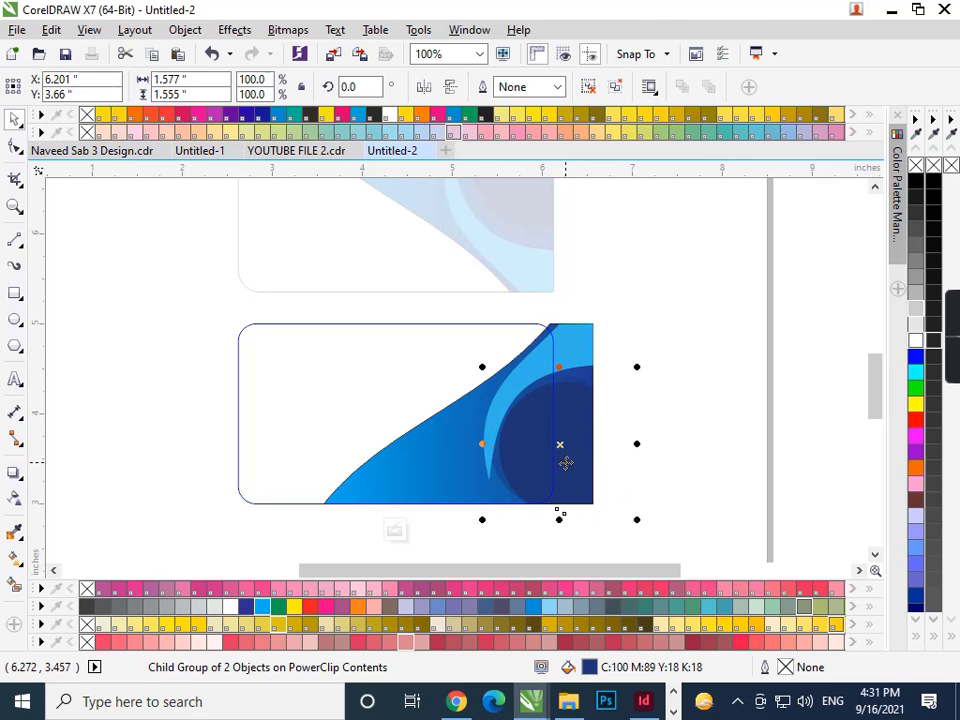
left_click(488, 466, "ctrl")
scroll(487, 464, "up", 2)
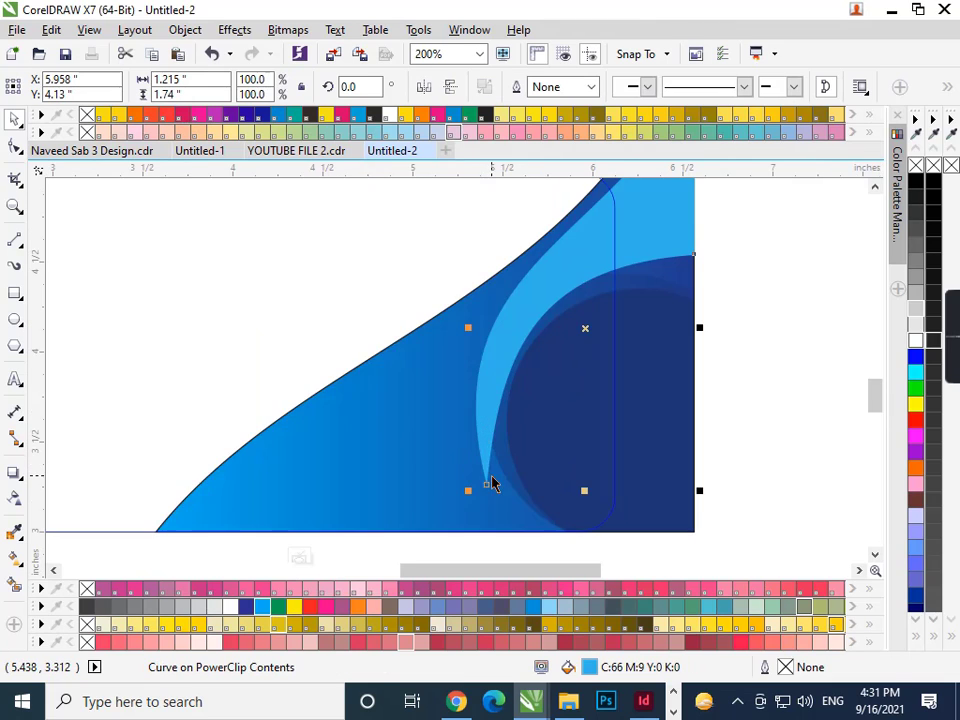
left_click(15, 147)
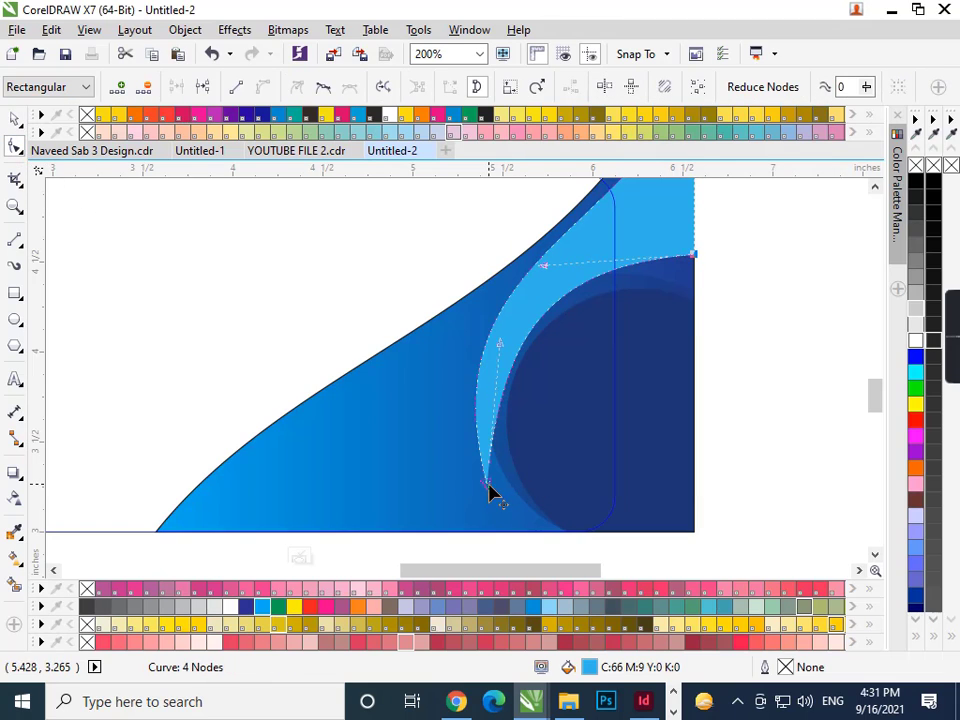
left_click(487, 484)
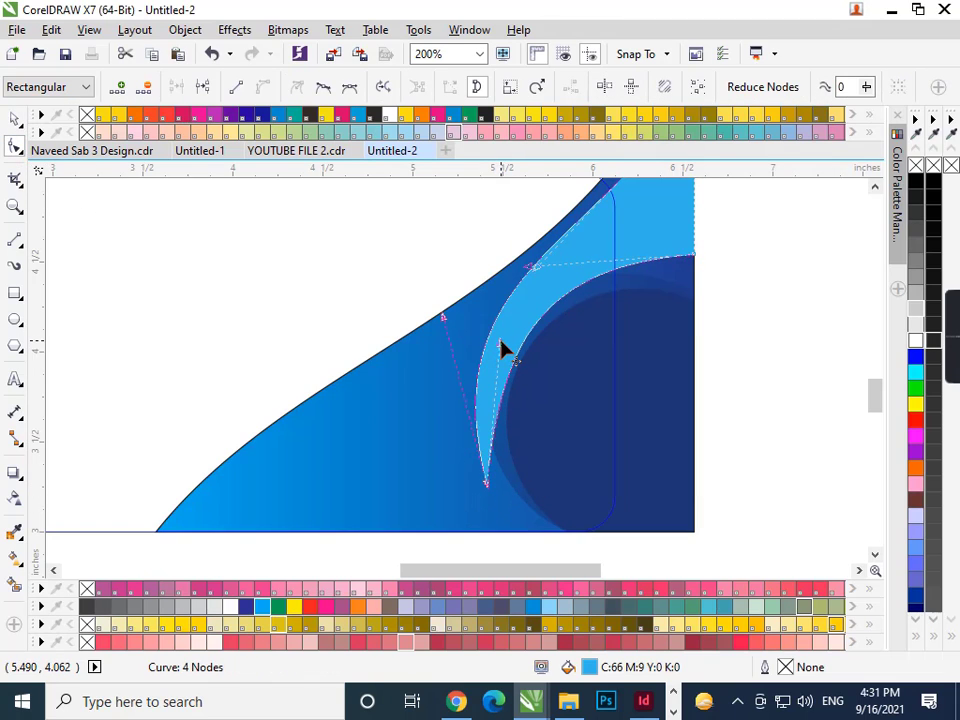
left_click_drag(501, 347, 490, 340)
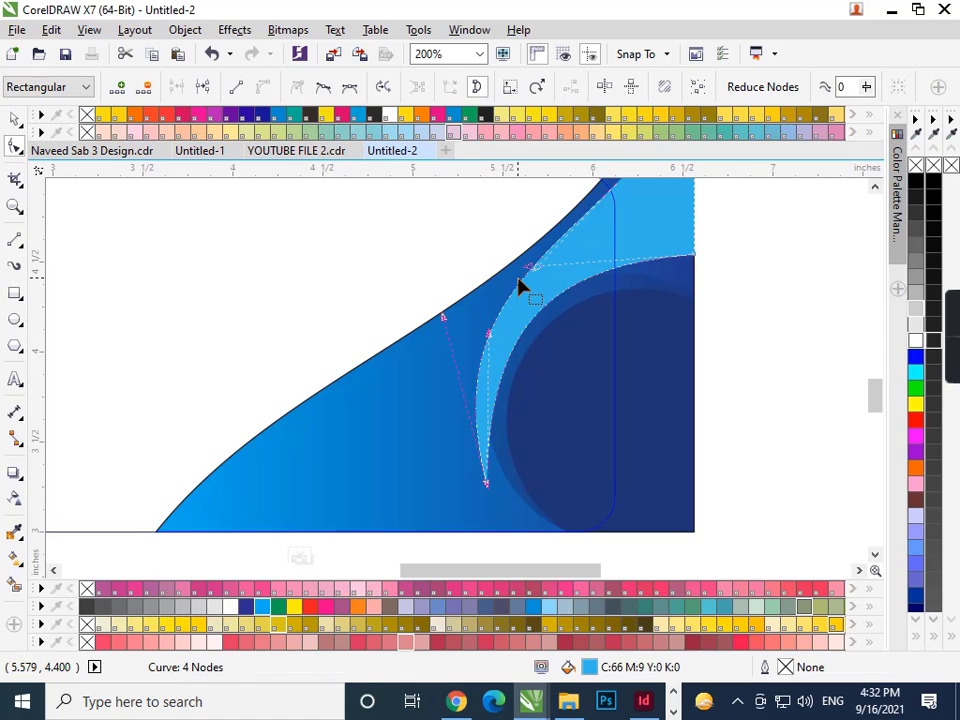
left_click_drag(531, 274, 530, 268)
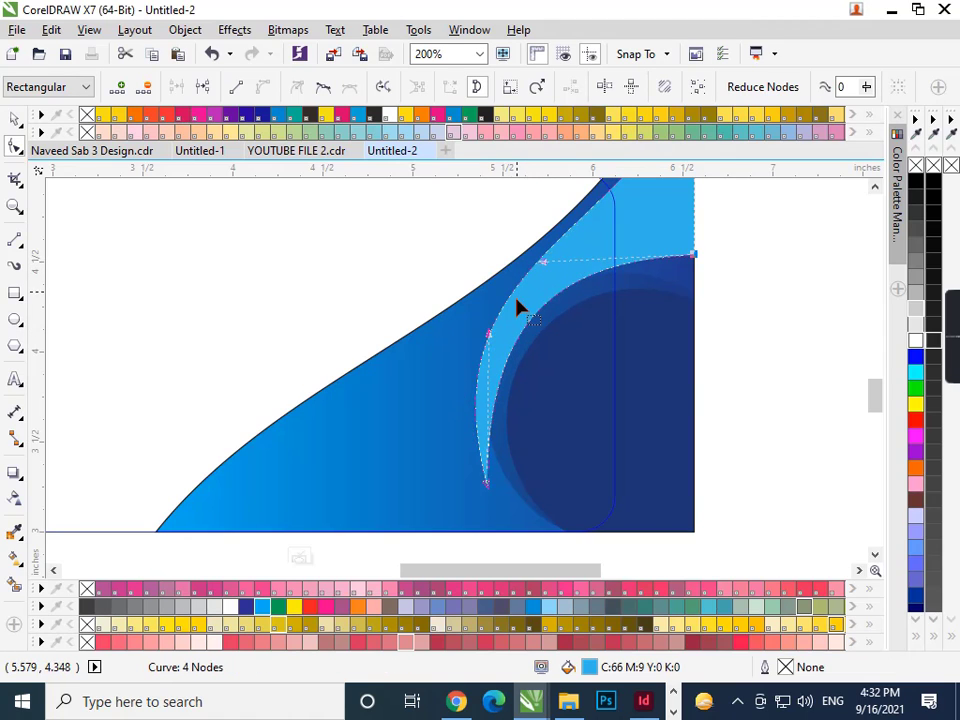
key("space")
scroll(474, 368, "down", 2)
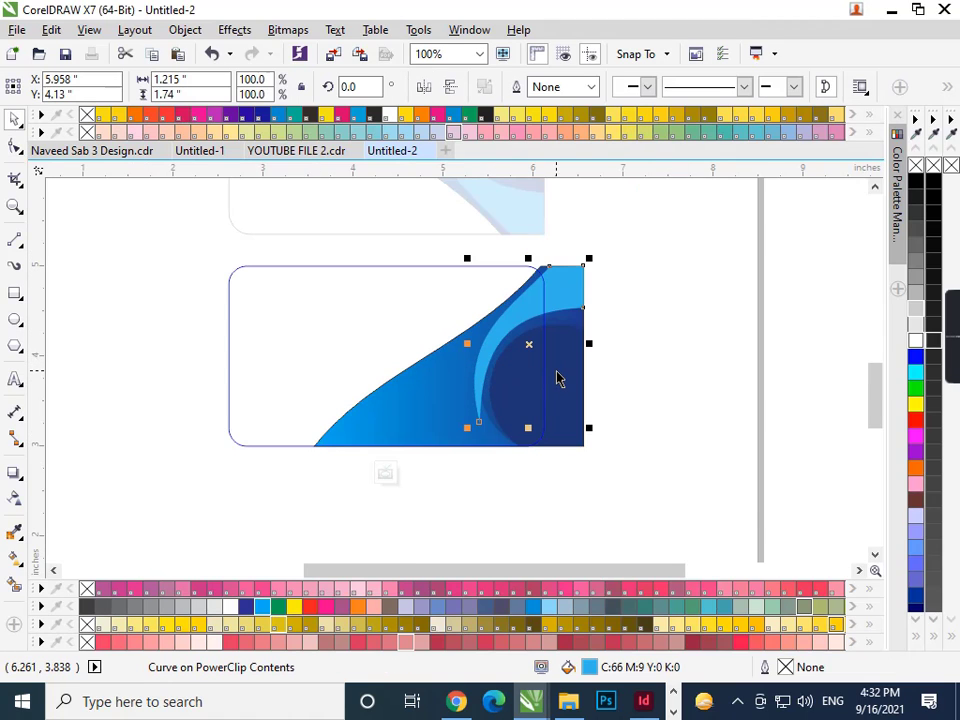
- Change the light-blue curve's fountain fill angle to a new direction
key("F11")
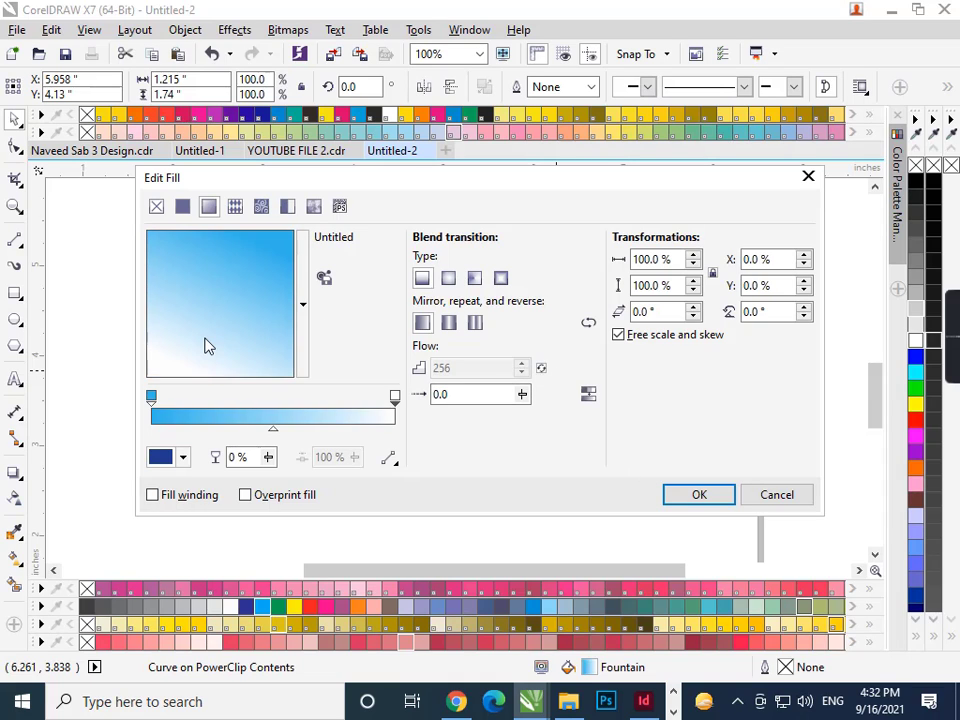
left_click_drag(205, 346, 733, 549)
left_click(699, 494)
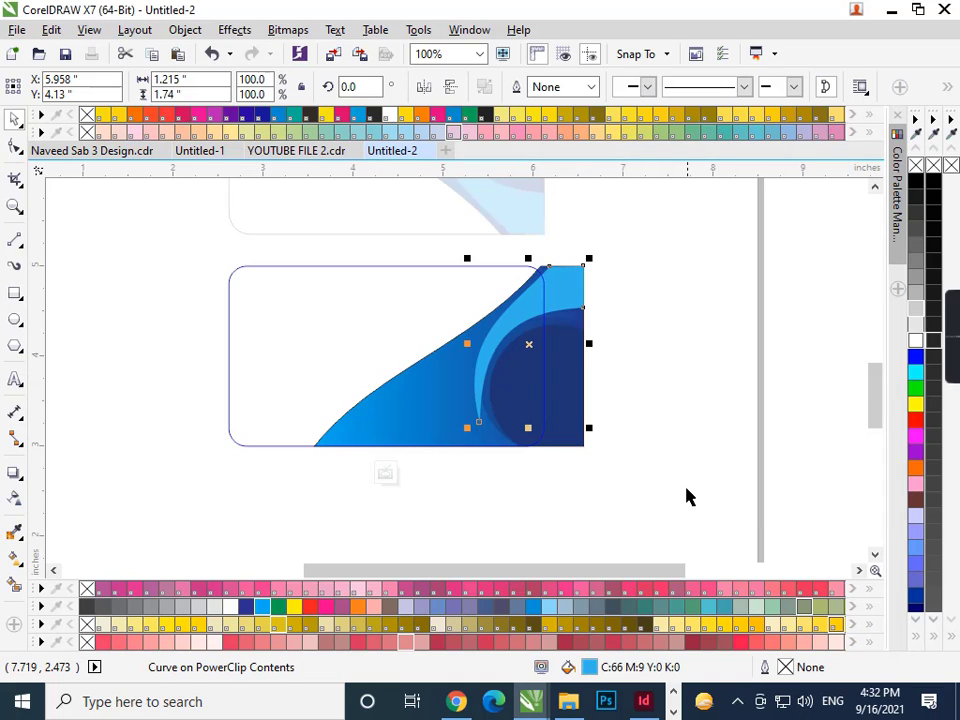
left_click(686, 494)
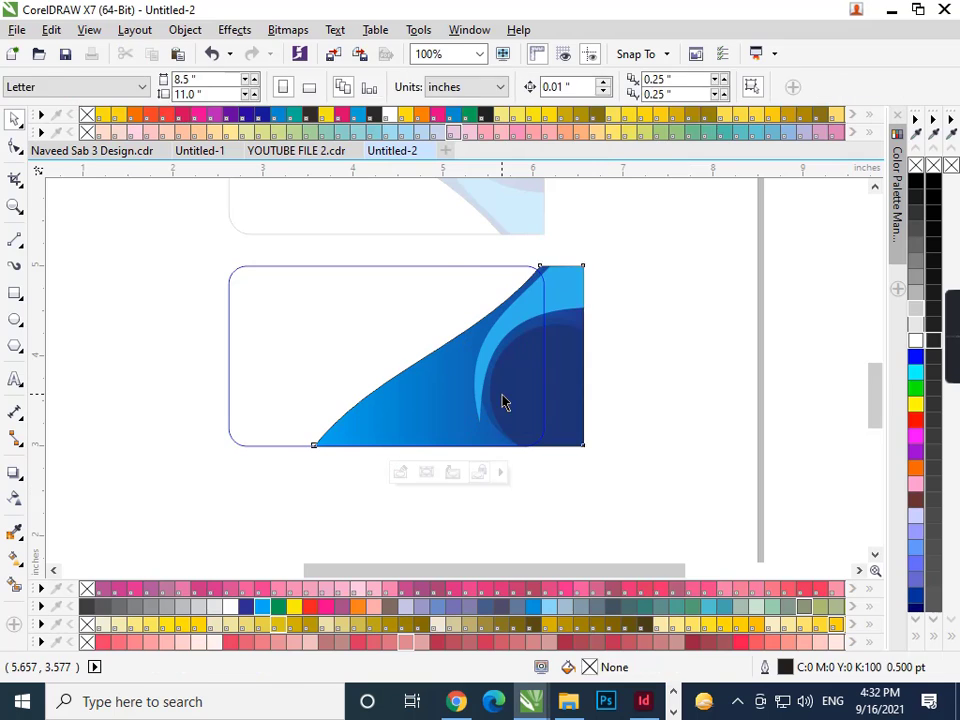
right_click(501, 401)
- Finish the PowerClip edit, then re-enter the lower card's contents
left_click(572, 186)
left_click(647, 411)
scroll(619, 461, "down", 2)
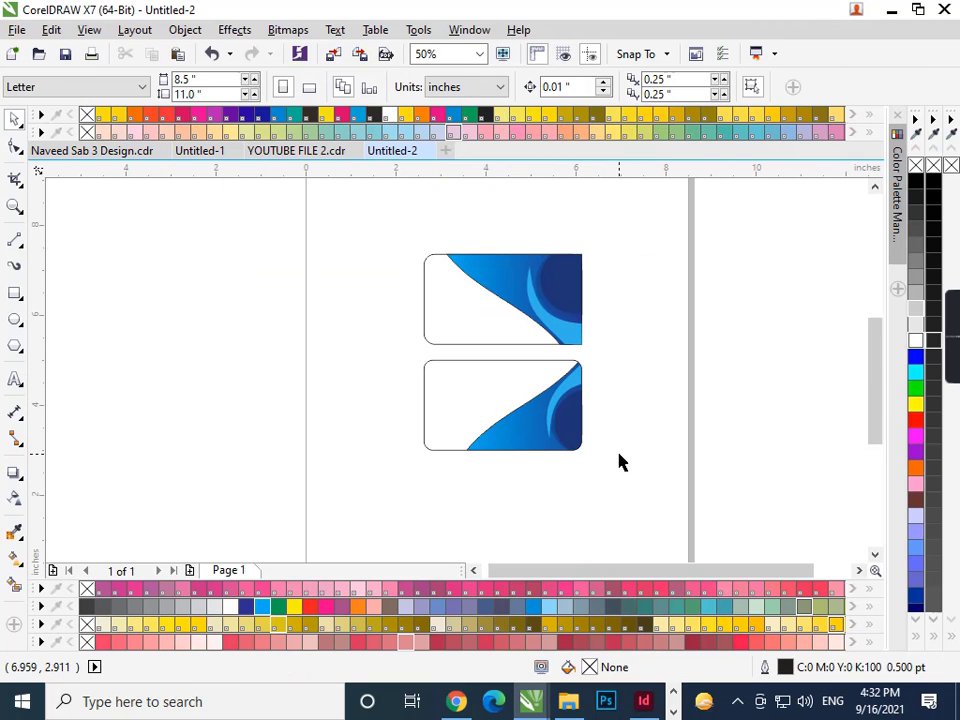
double_click(540, 430)
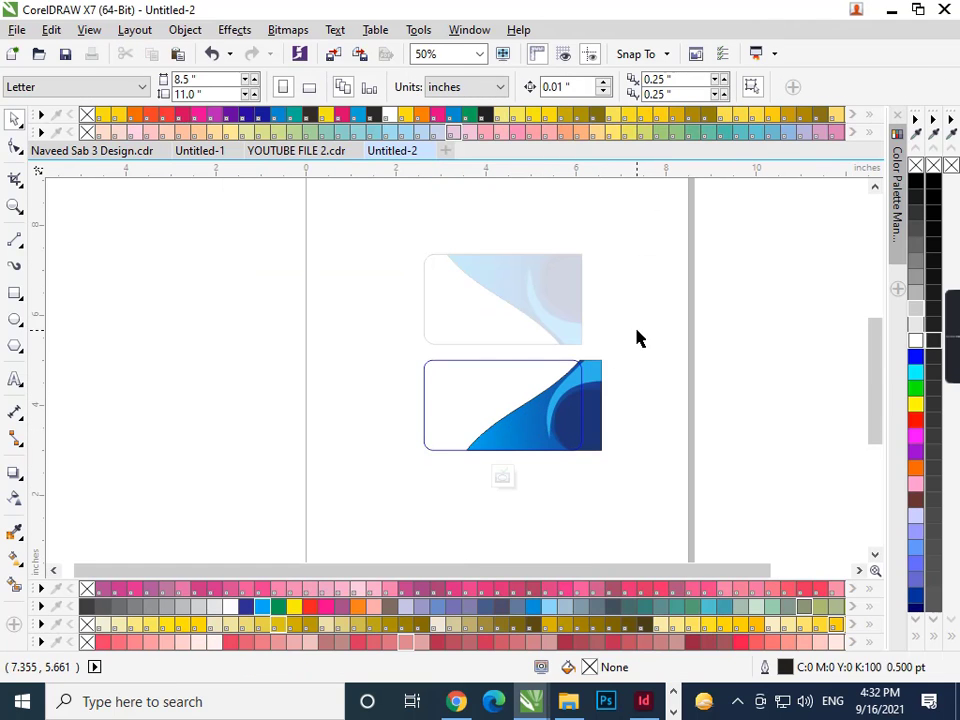
- Scale both swoosh objects narrower and 2.16 inches tall, nudging them up twice
left_click_drag(638, 334, 439, 497)
left_click_drag(459, 404, 471, 418)
scroll(643, 446, "up", 1)
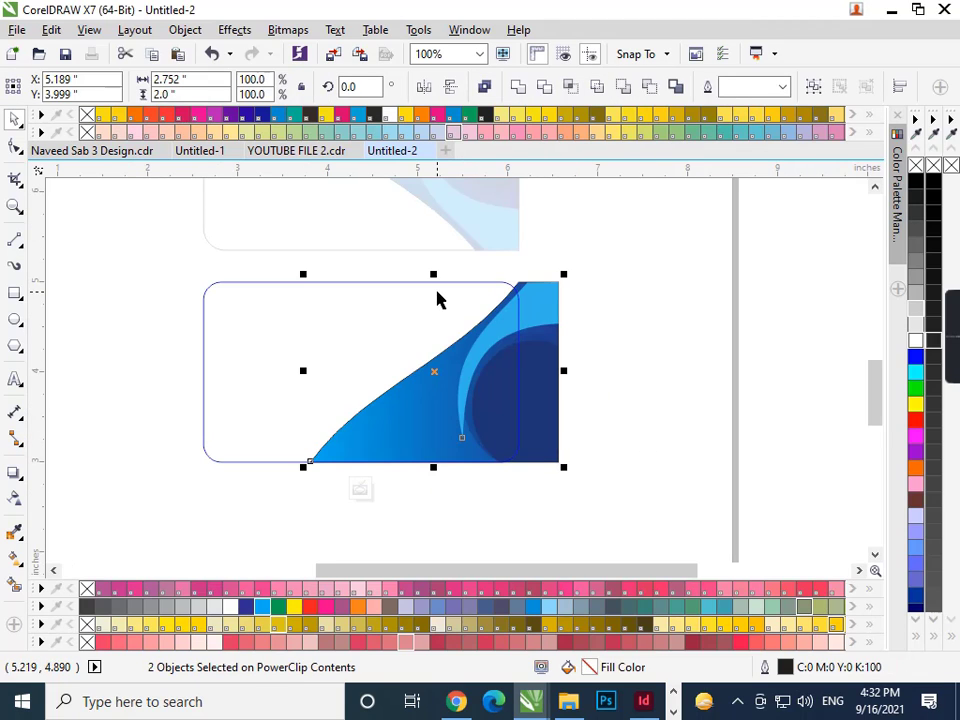
key("Up")
key("Up")
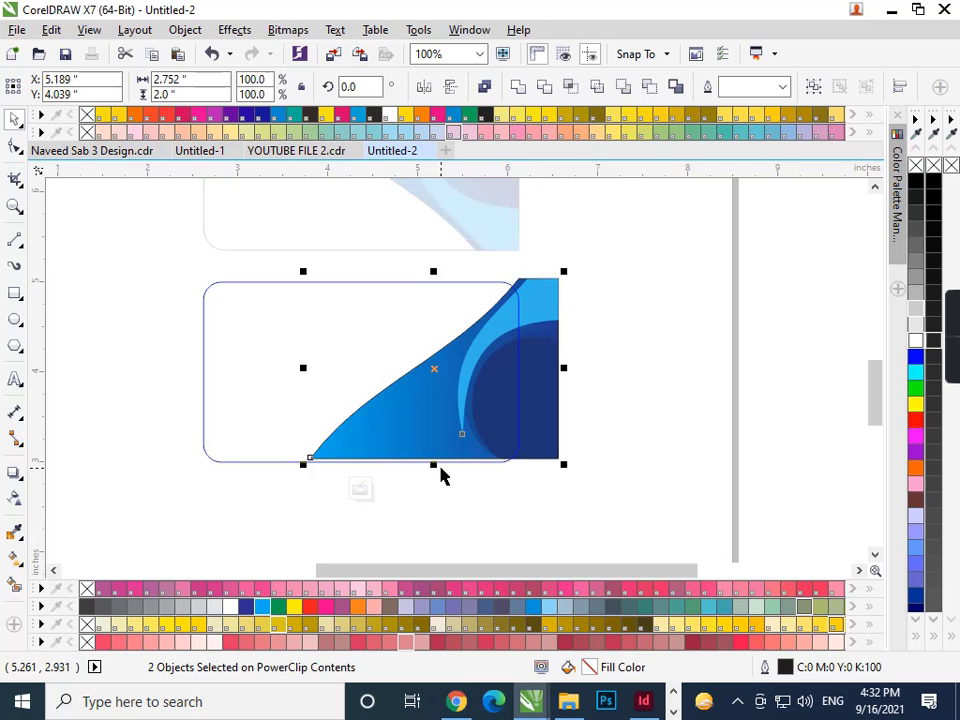
left_click_drag(436, 465, 435, 478)
key("Up")
key("Up")
key("Up")
key("Up")
key("Up")
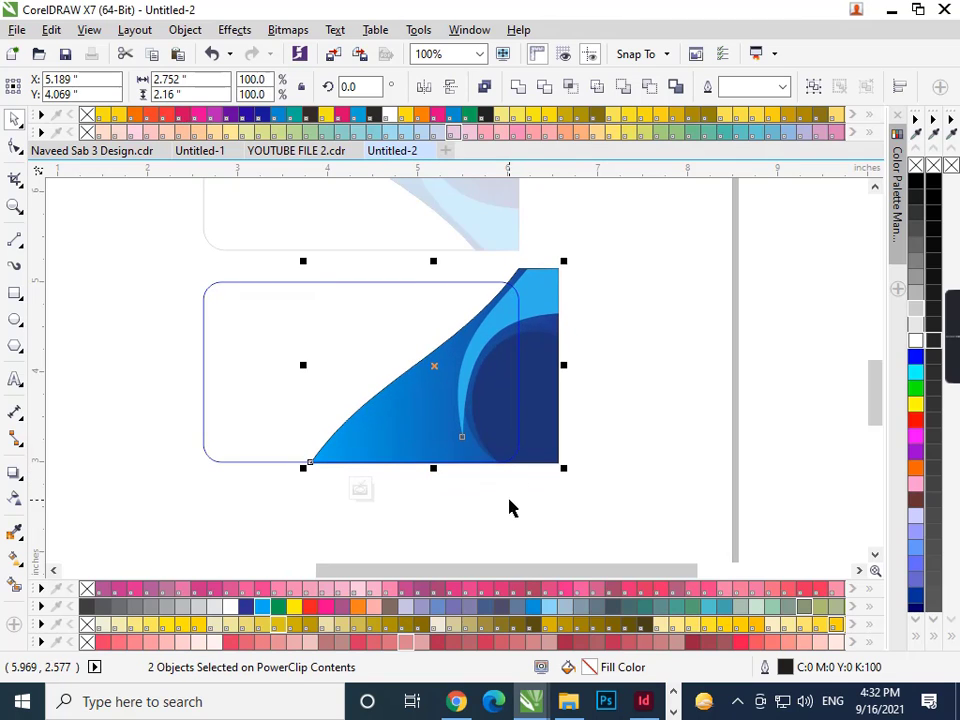
left_click(509, 508)
left_click(414, 405)
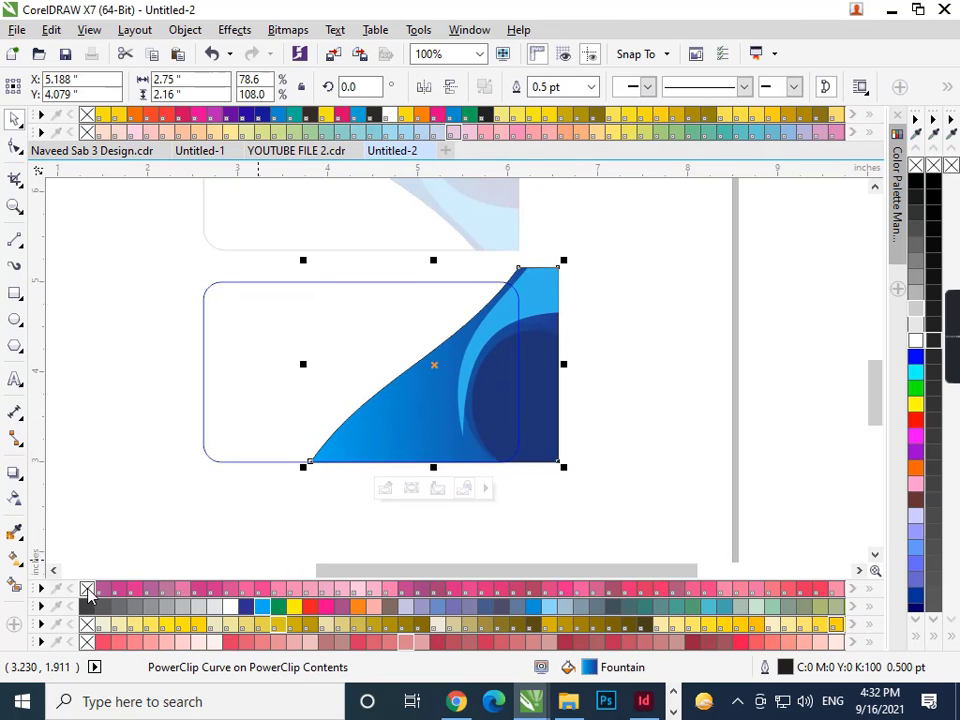
left_click(336, 439)
- Give the large blue swoosh a darker blue outline and enlarge it slightly
left_click(369, 416)
left_click_drag(369, 416, 377, 420)
left_click(354, 514)
scroll(354, 414, "up", 2)
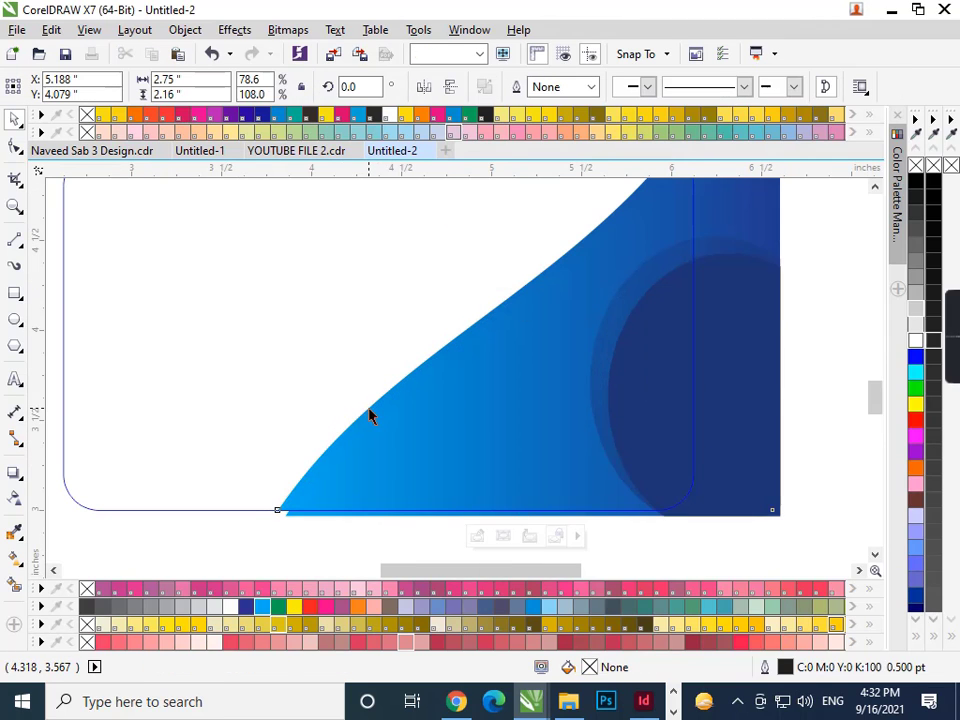
left_click(369, 416)
right_click(248, 605)
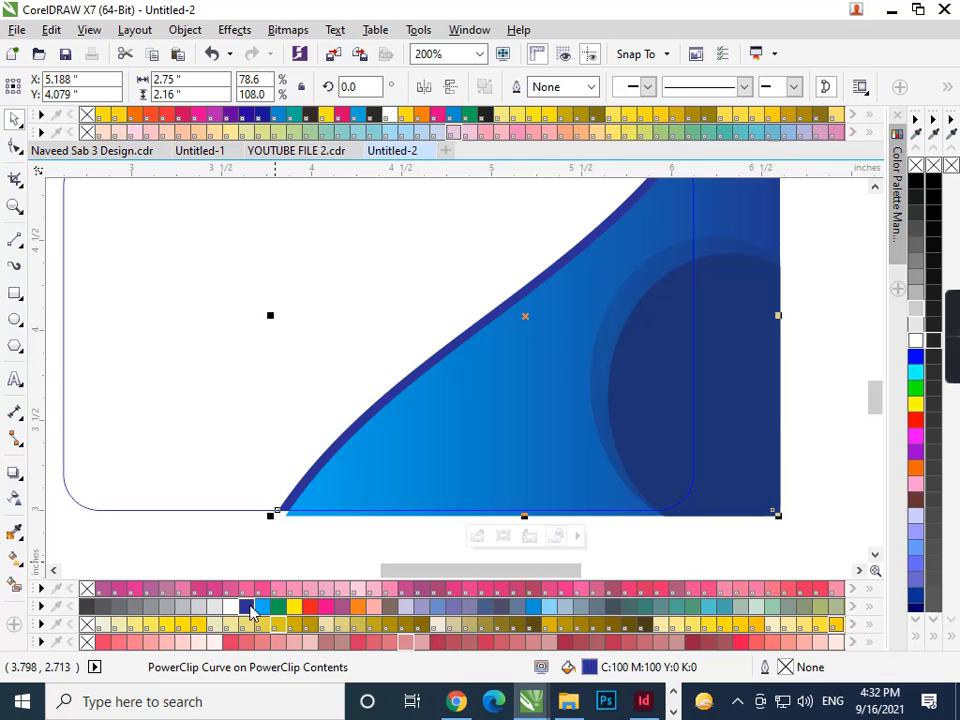
left_click_drag(268, 514, 270, 522)
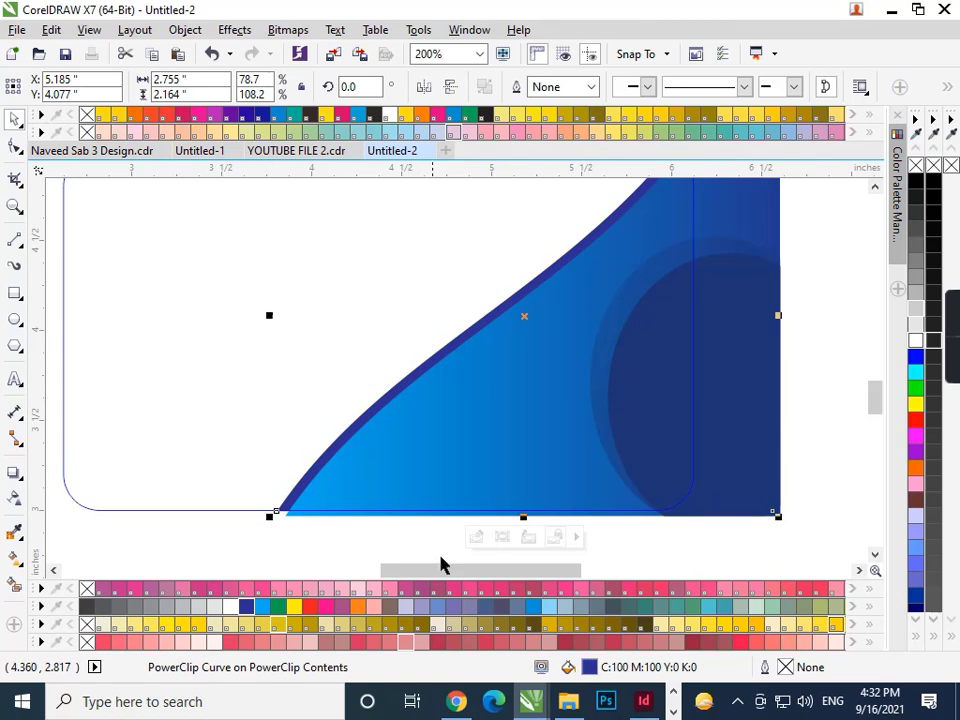
left_click(265, 612)
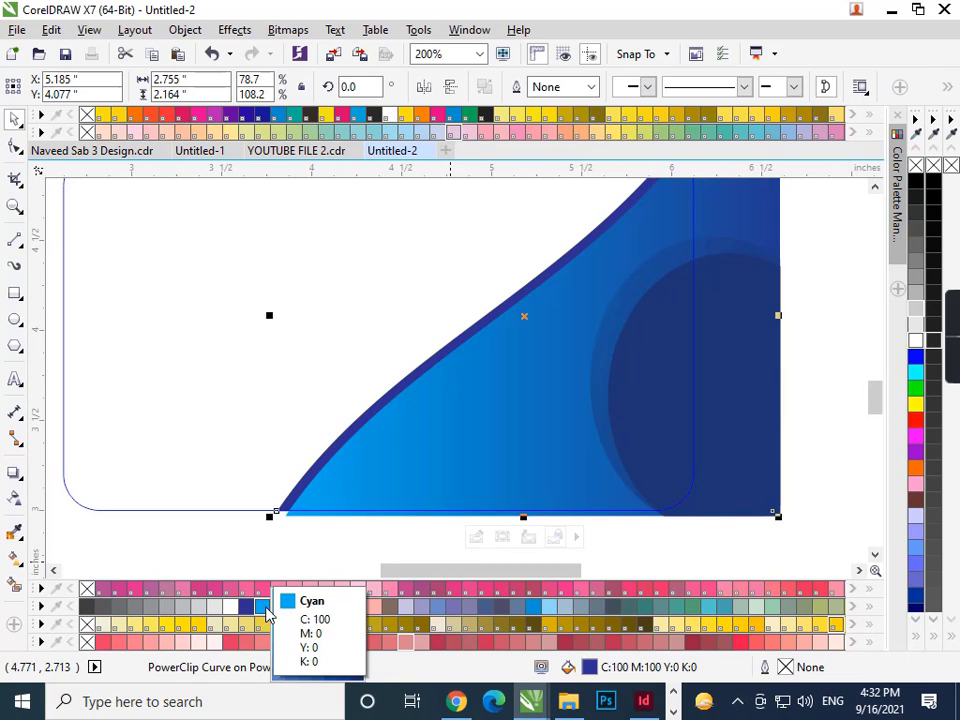
left_click(268, 612)
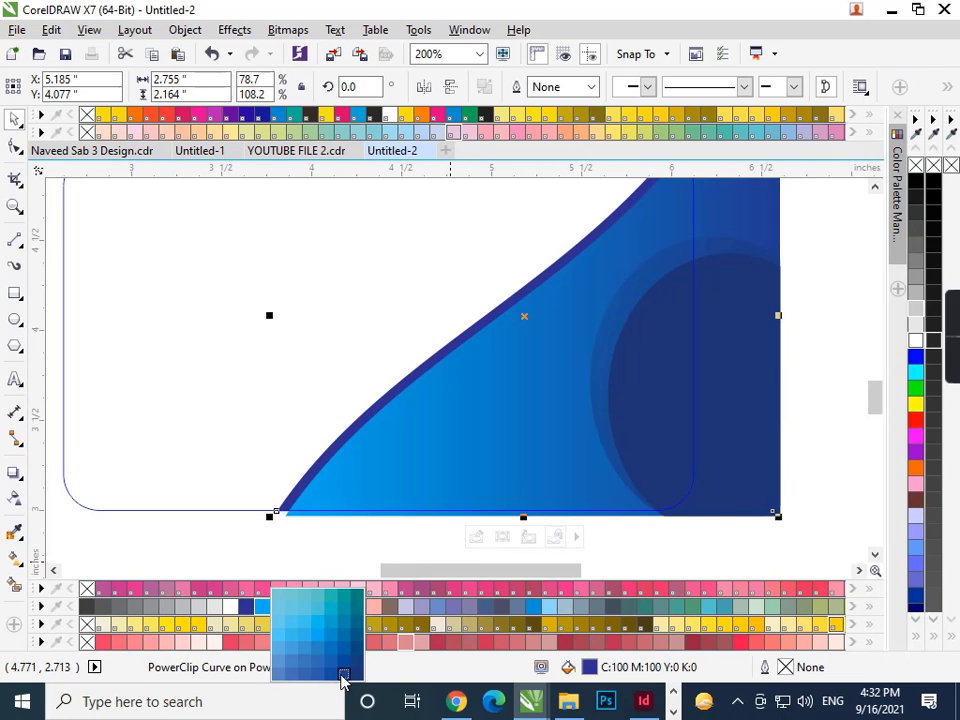
left_click(342, 678)
left_click_drag(270, 516, 264, 538)
- Add a light-blue colour stop at 57% to the swoosh's fountain gradient
key("F11")
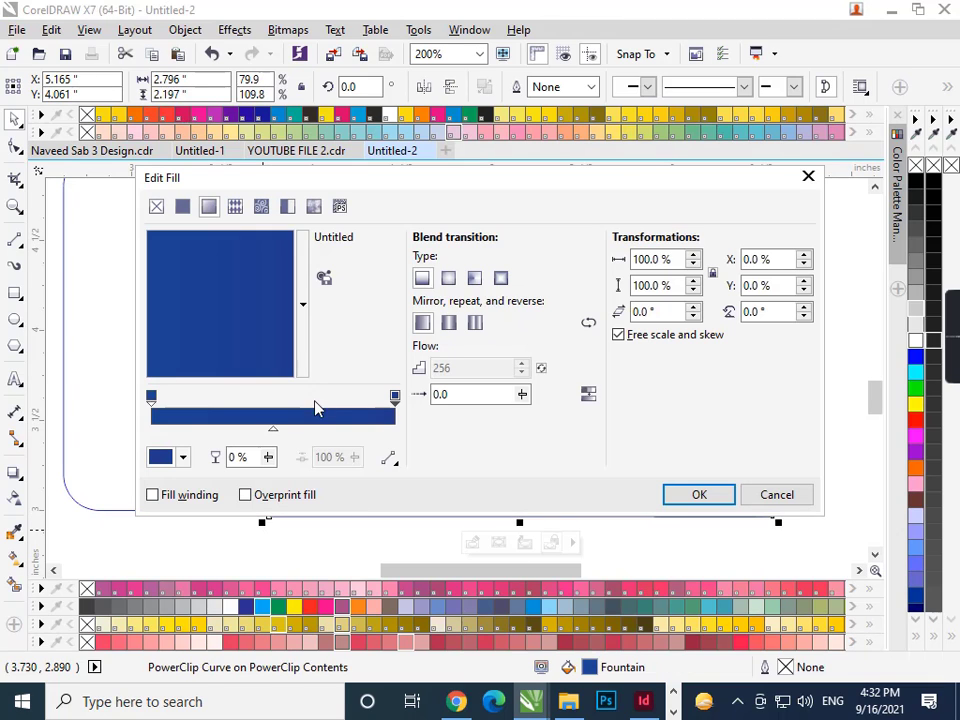
double_click(290, 410)
left_click(183, 457)
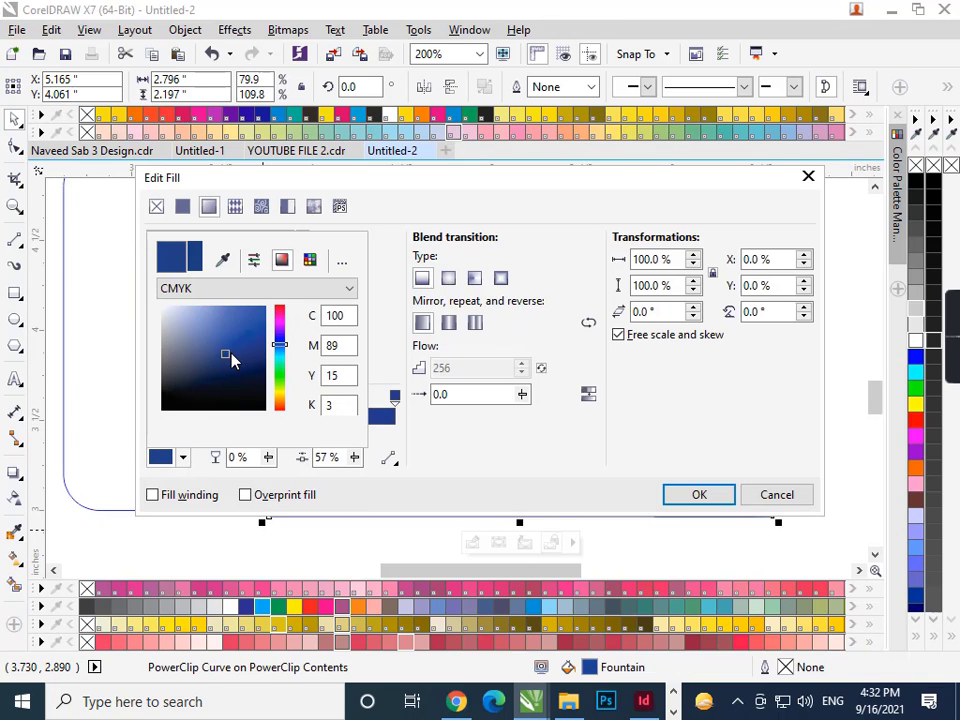
left_click_drag(231, 360, 197, 313)
left_click(690, 503)
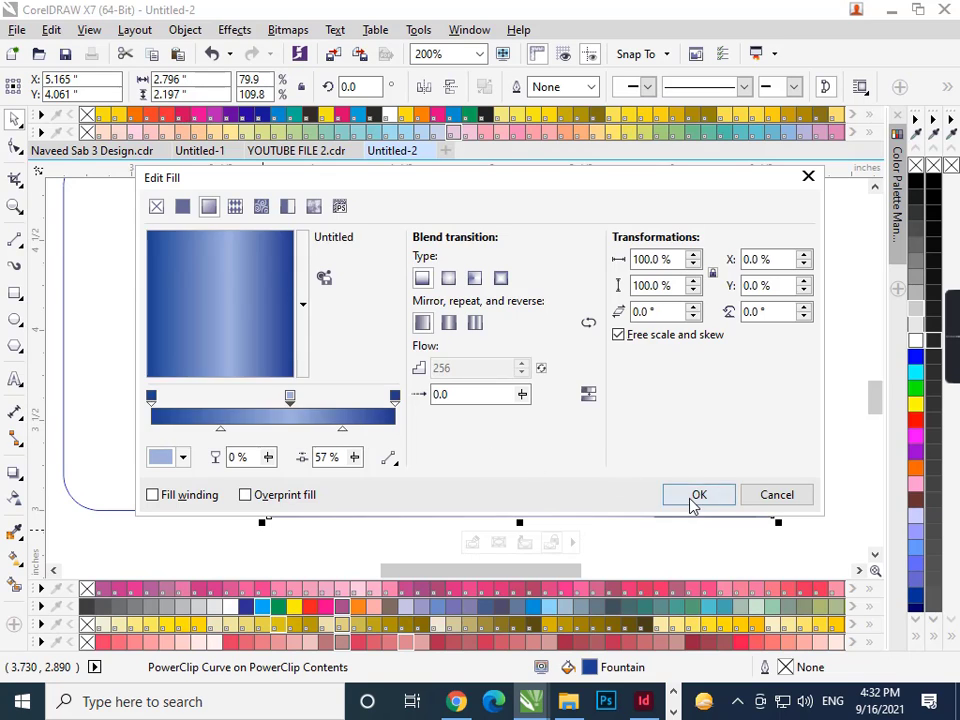
scroll(347, 456, "down", 1)
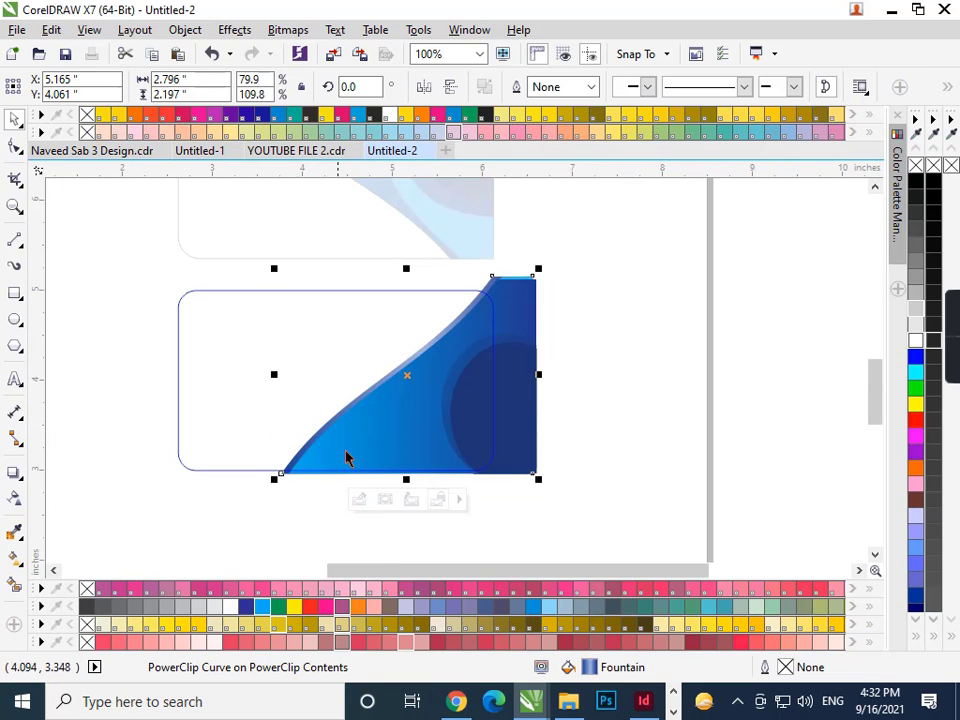
left_click(612, 487)
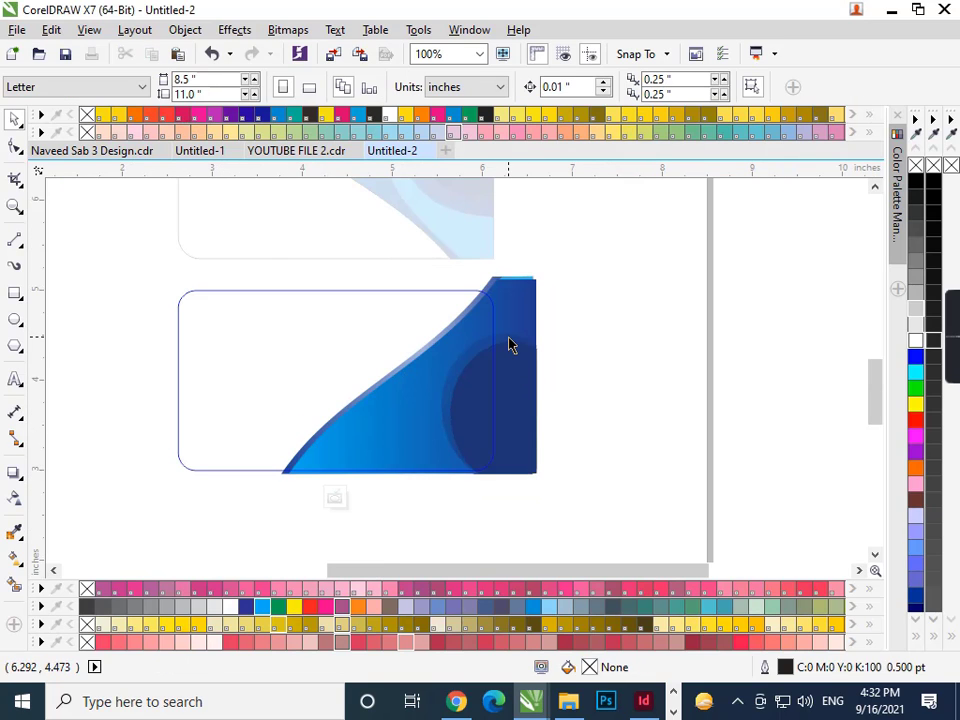
- Finish editing the lower card's PowerClip contents and zoom to fit both cards
left_click(521, 282)
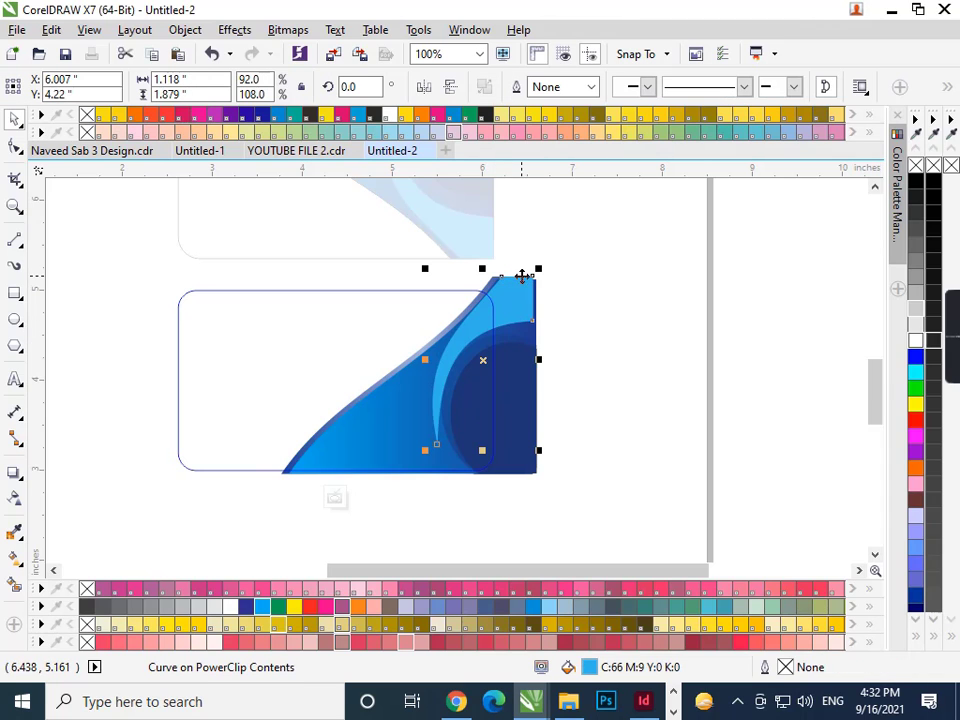
left_click(587, 358)
right_click(363, 318)
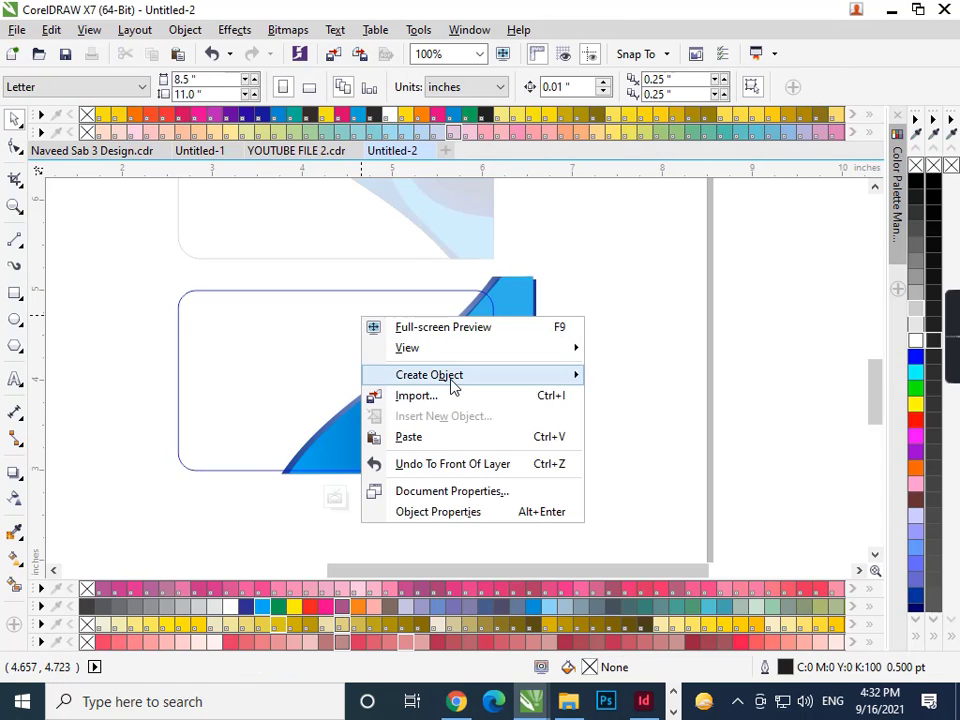
right_click(274, 328)
mouse_move(319, 357)
left_click(519, 351)
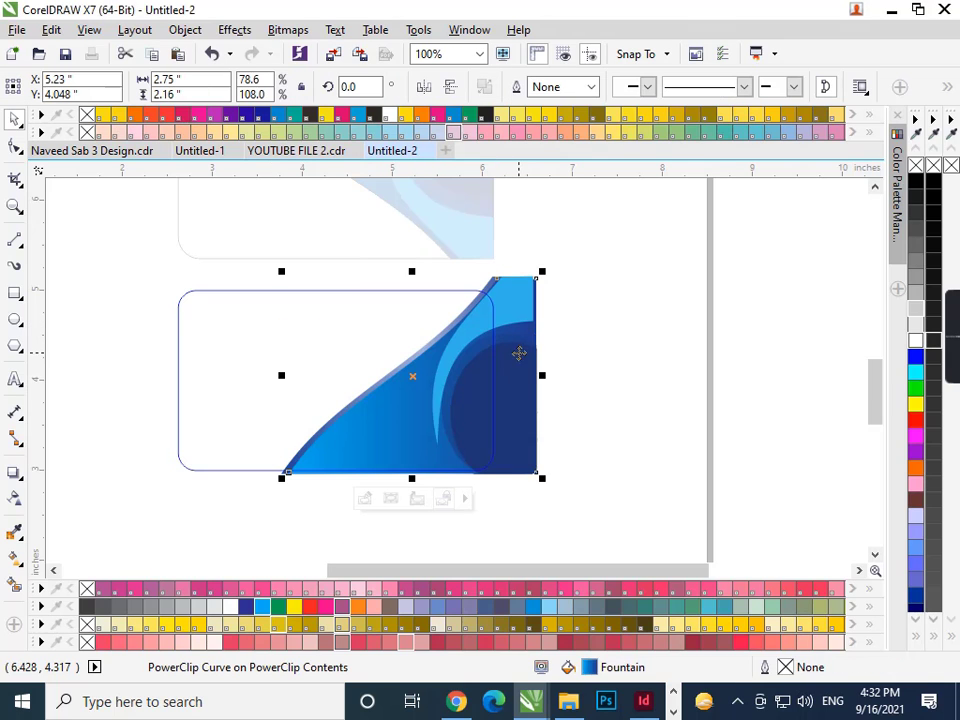
right_click(519, 351)
left_click(560, 184)
left_click(606, 342)
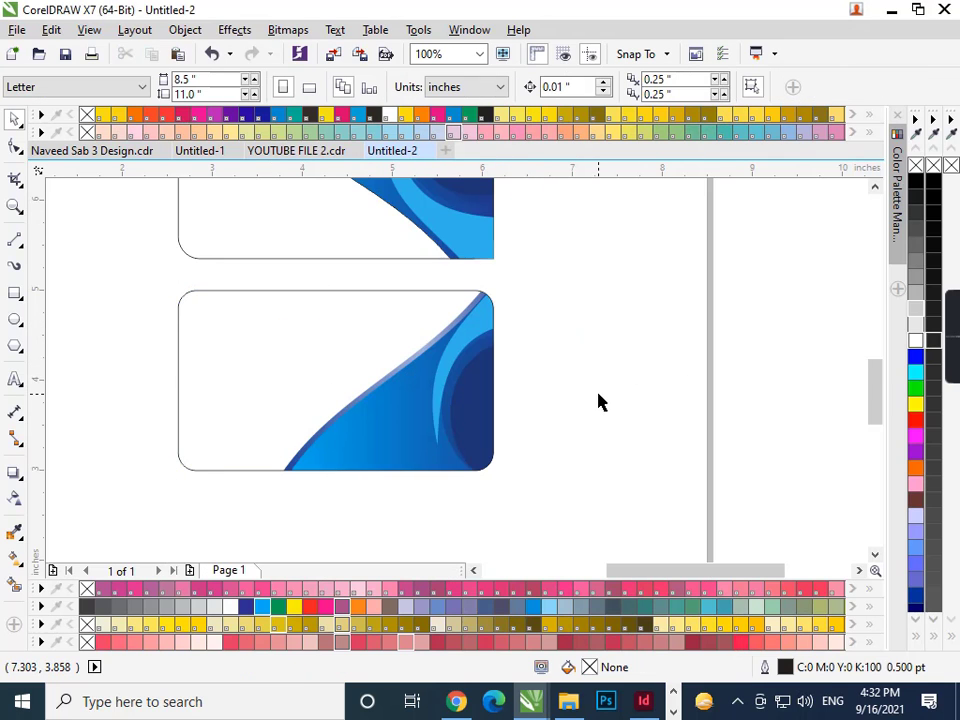
key("F4")
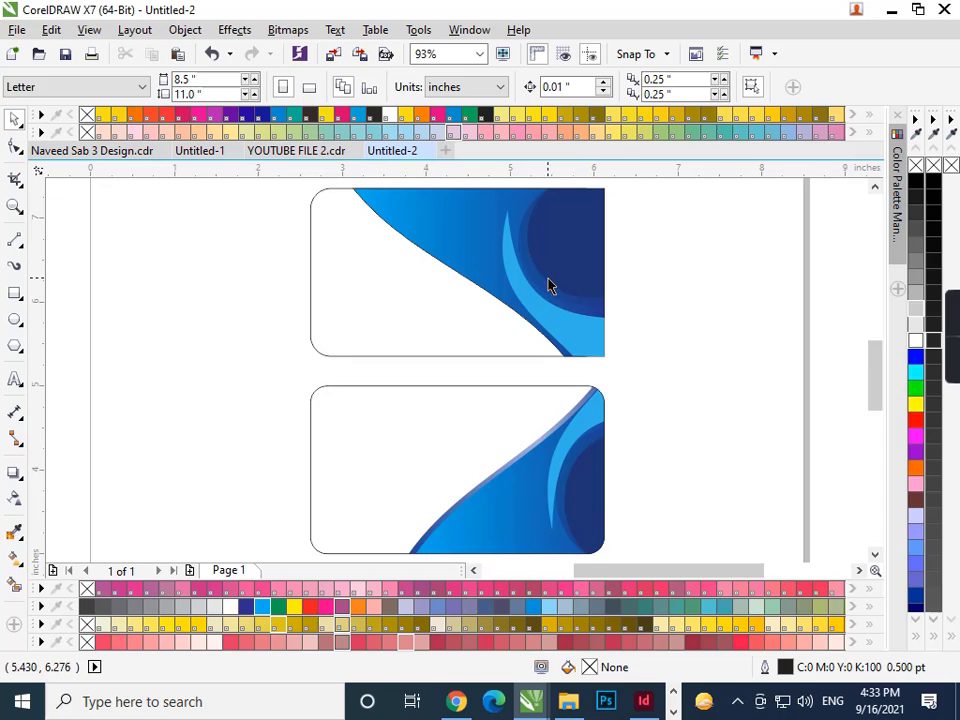
- Minimize the windows and drag the 'qr code' PDF from the desktop into the drawing
left_click(891, 9)
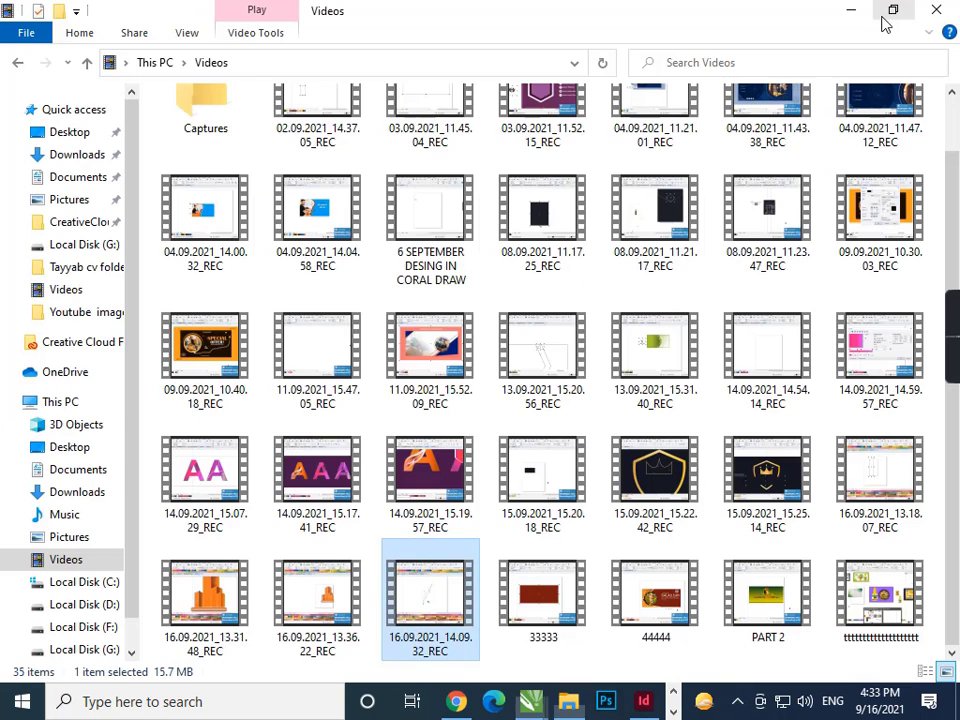
left_click(845, 10)
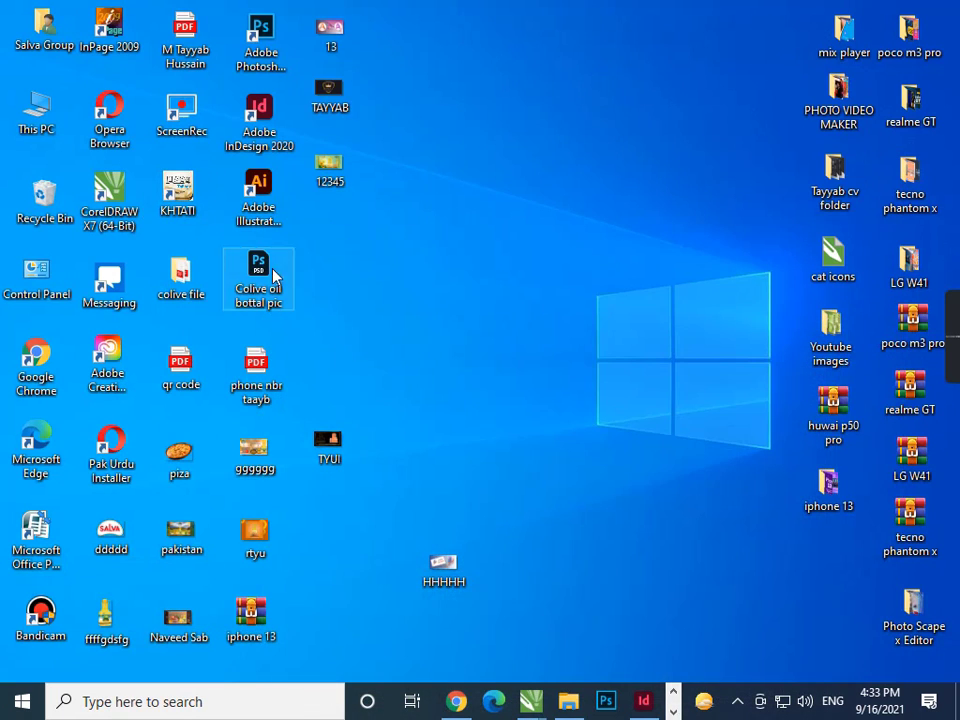
left_click_drag(185, 368, 669, 383)
- Import the QR code at 22% and draw a white, outline-free square over the top card's circle
left_click(563, 425)
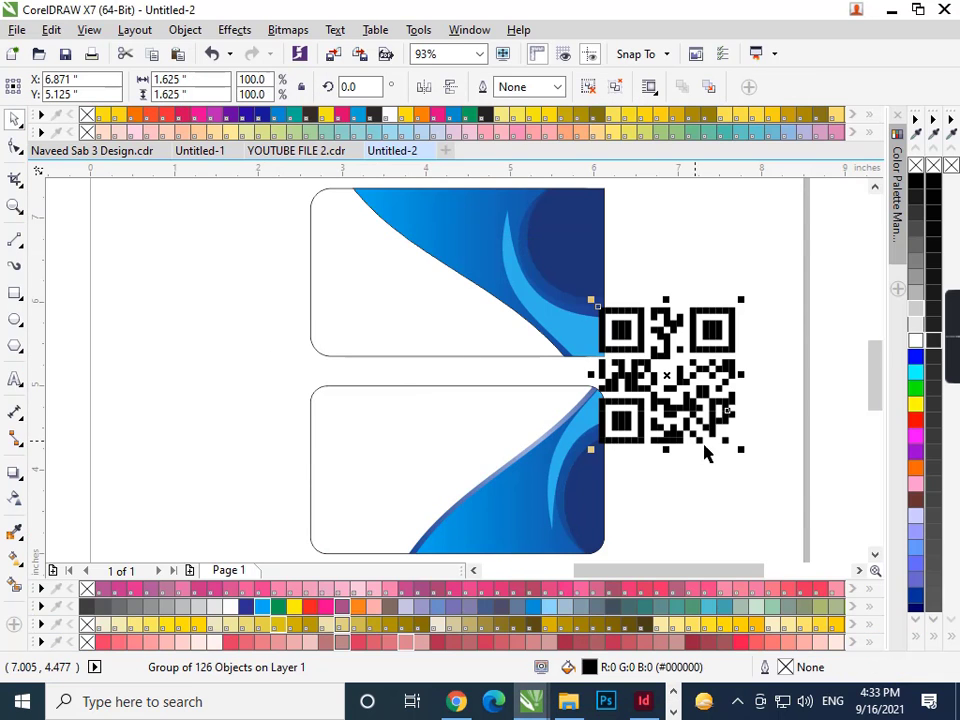
left_click_drag(720, 447, 686, 437)
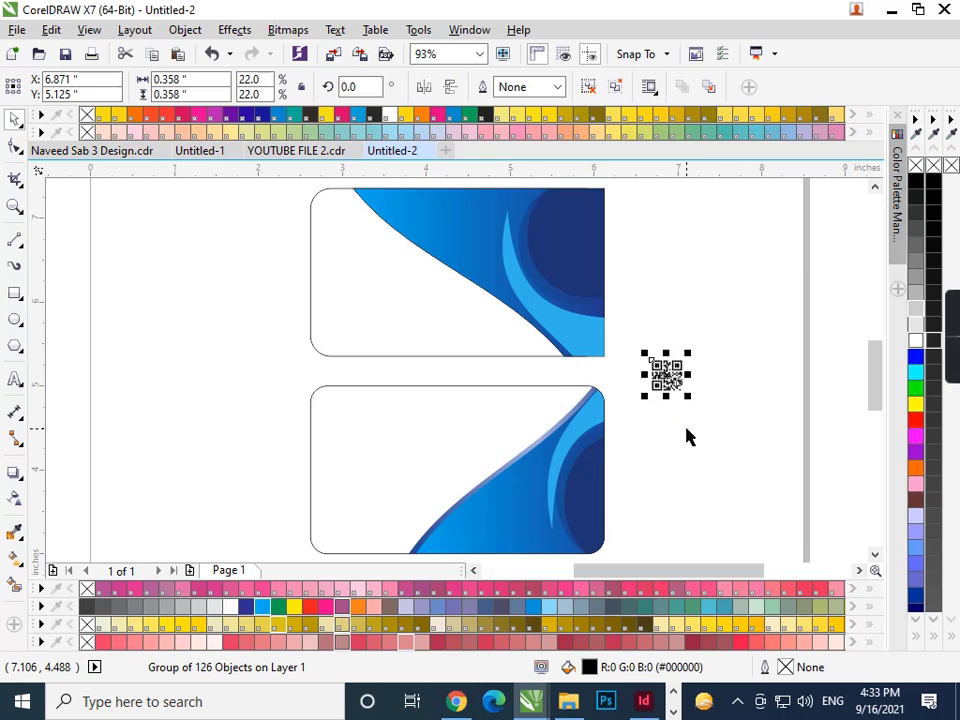
left_click(15, 293)
left_click_drag(548, 213, 588, 255)
left_click(916, 341)
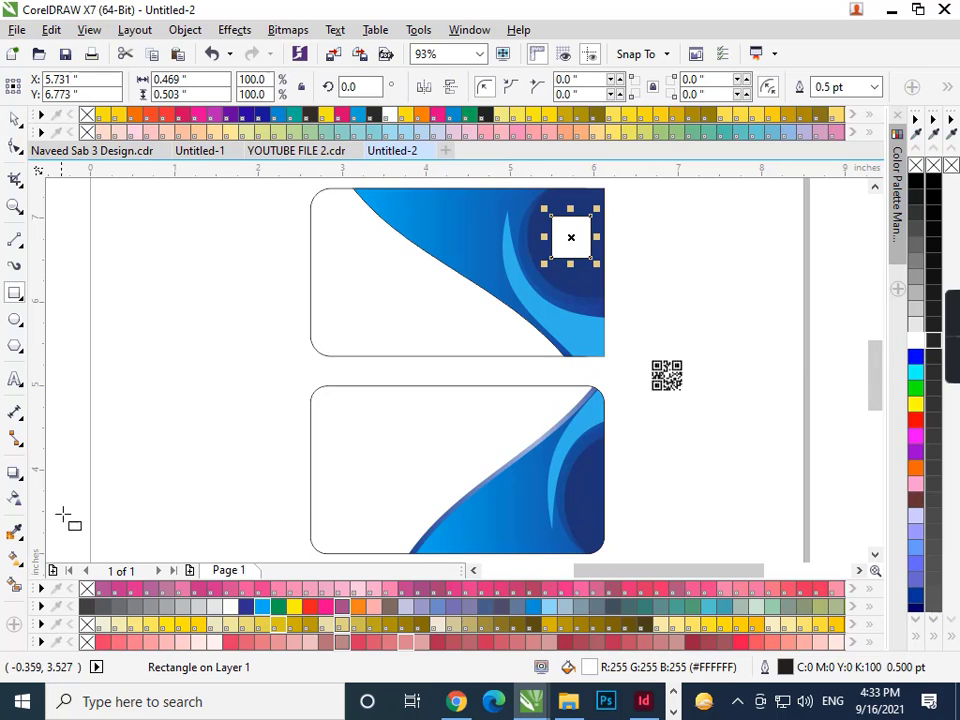
right_click(88, 592)
- Move the QR code onto the white square and enlarge it slightly
key("space")
left_click_drag(664, 377, 575, 228)
scroll(615, 249, "up", 4)
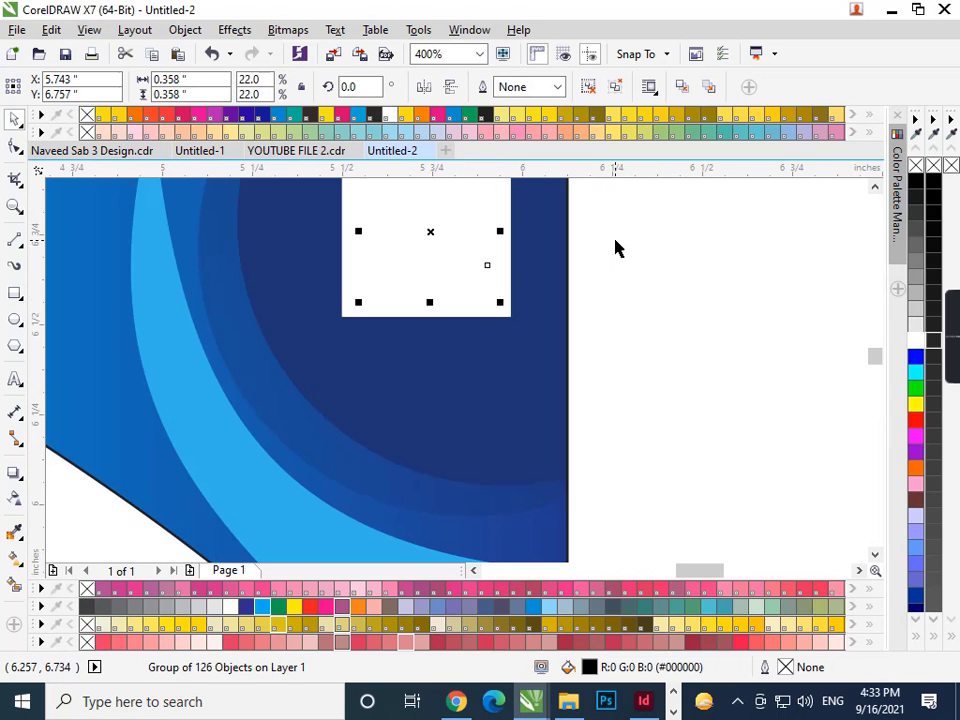
scroll(446, 321, "down", 2)
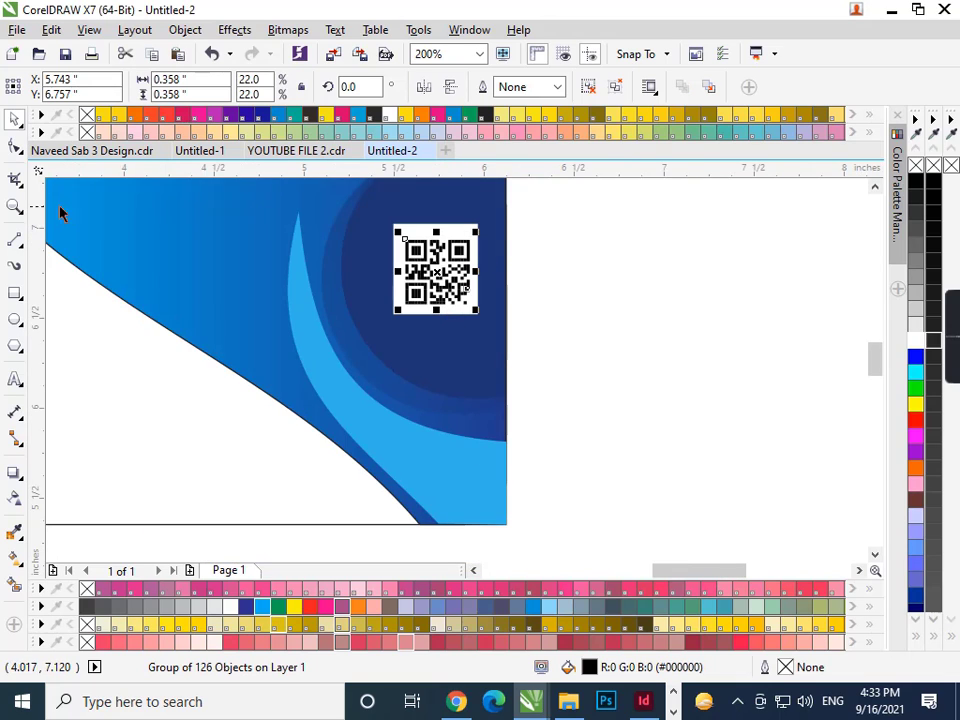
left_click(15, 204)
left_click_drag(581, 197, 392, 302)
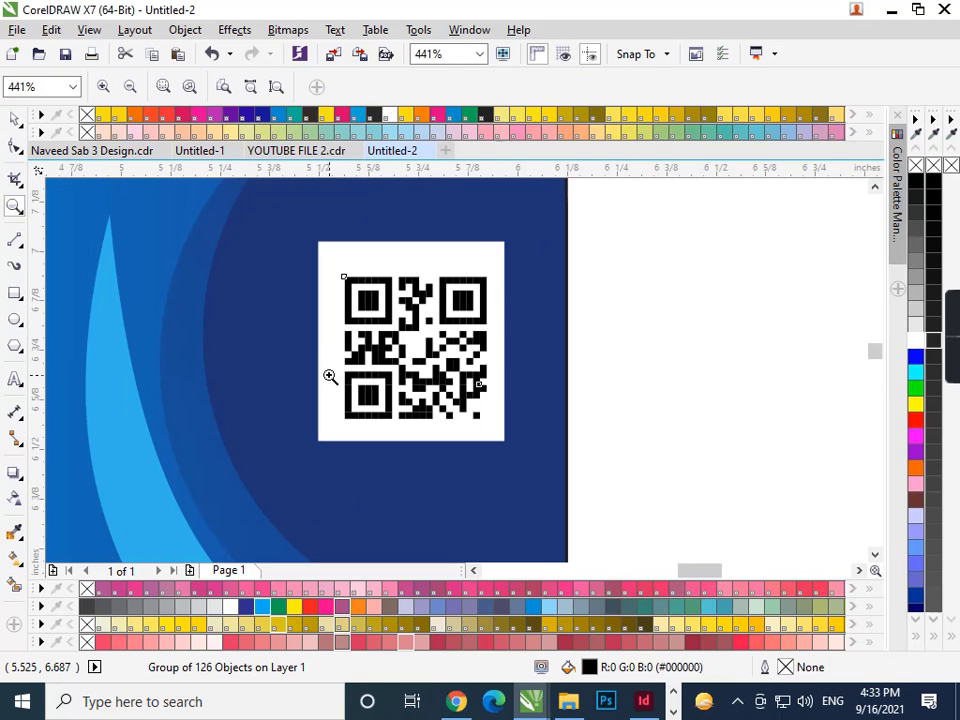
key("space")
left_click_drag(336, 271, 324, 260)
- Group the QR code with the white square and enlarge the group a little
left_click(396, 250, "shift")
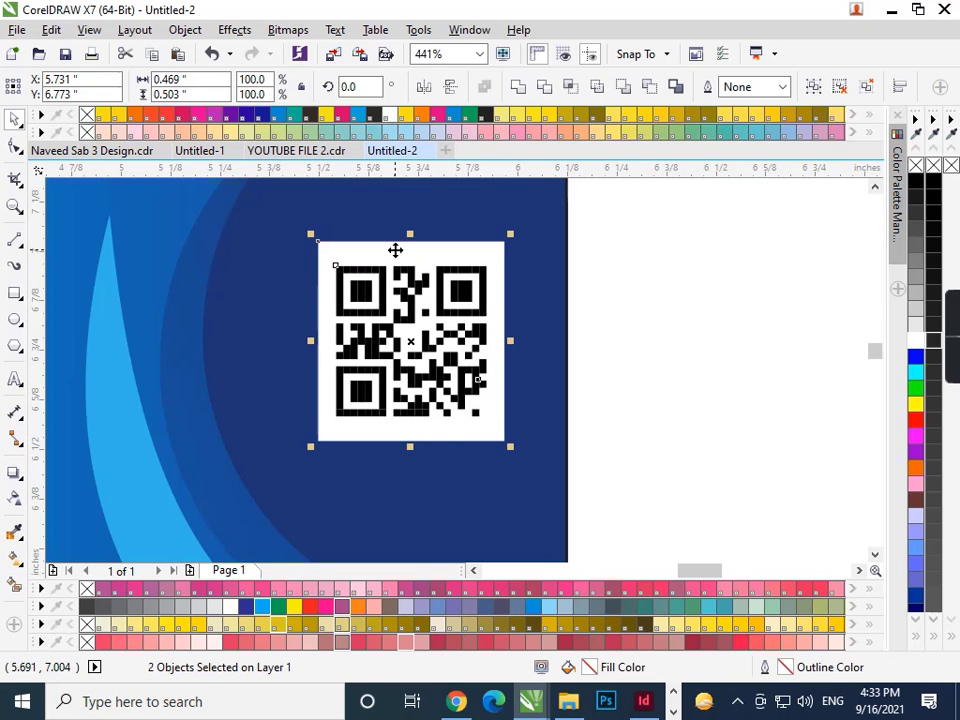
left_click(654, 279)
left_click_drag(654, 221, 228, 497)
key("ctrl+g")
left_click_drag(510, 448, 531, 465)
scroll(531, 465, "down", 3)
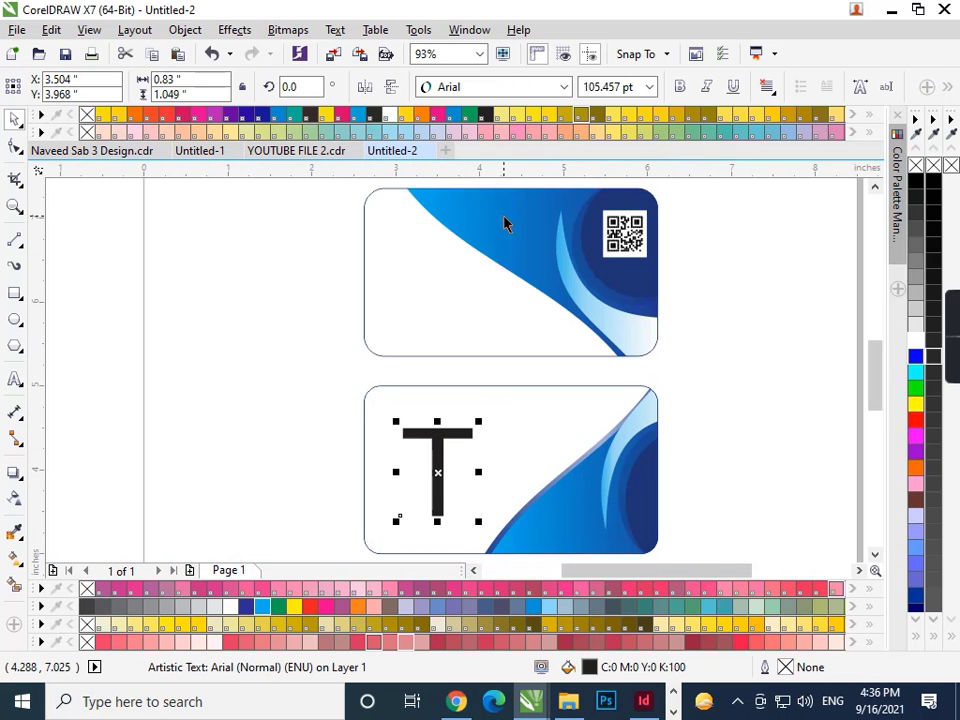
- Make the lower card's T bold and convert it to curves
left_click(680, 88)
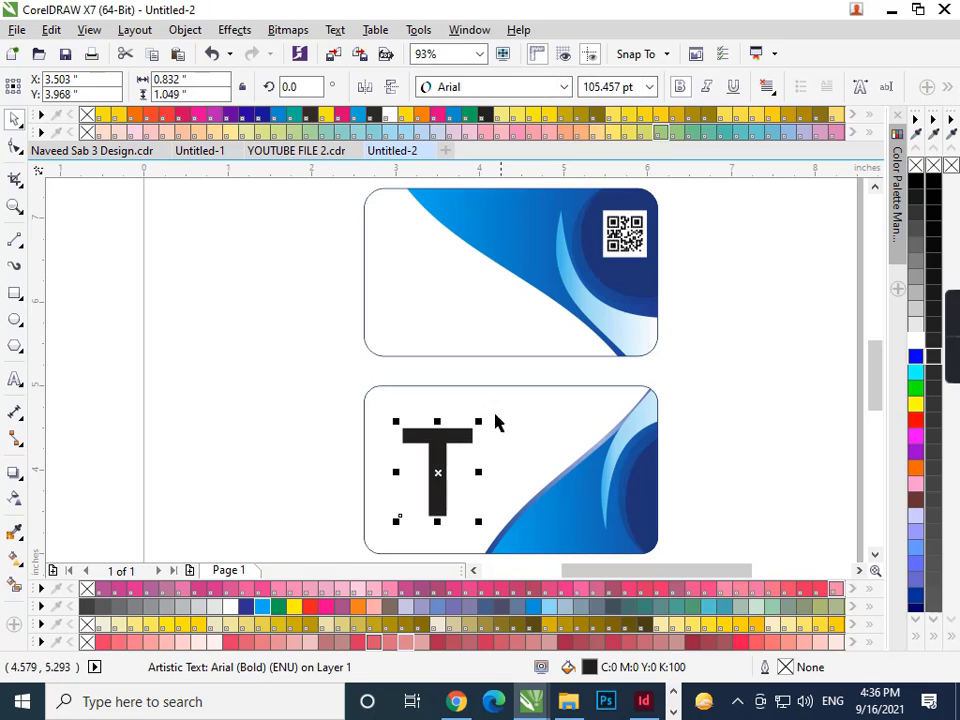
scroll(430, 550, "up", 2)
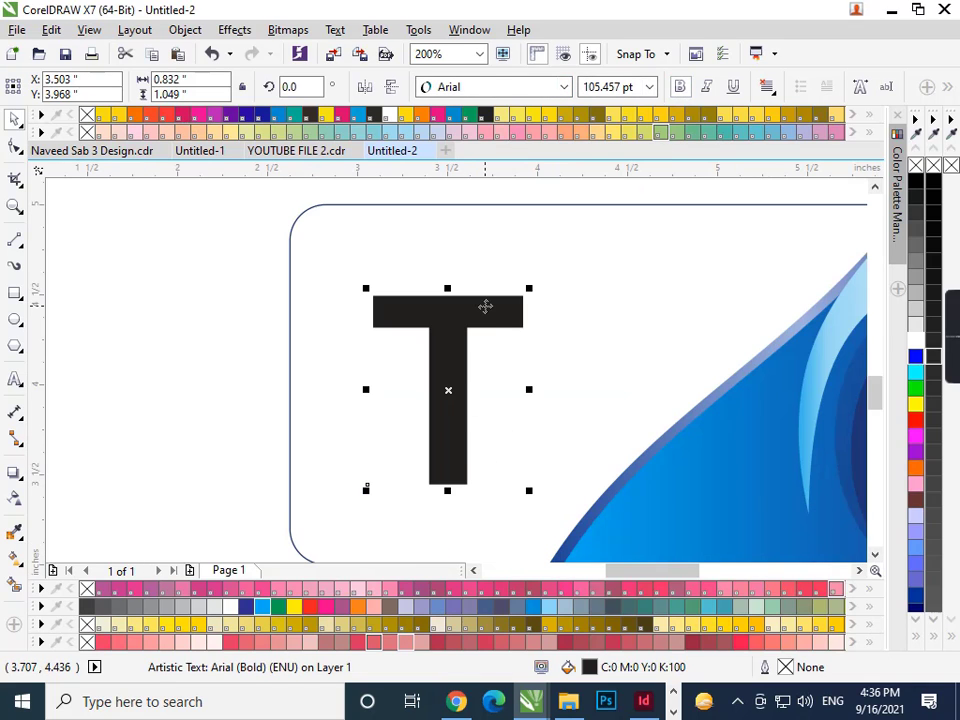
key("ctrl+q")
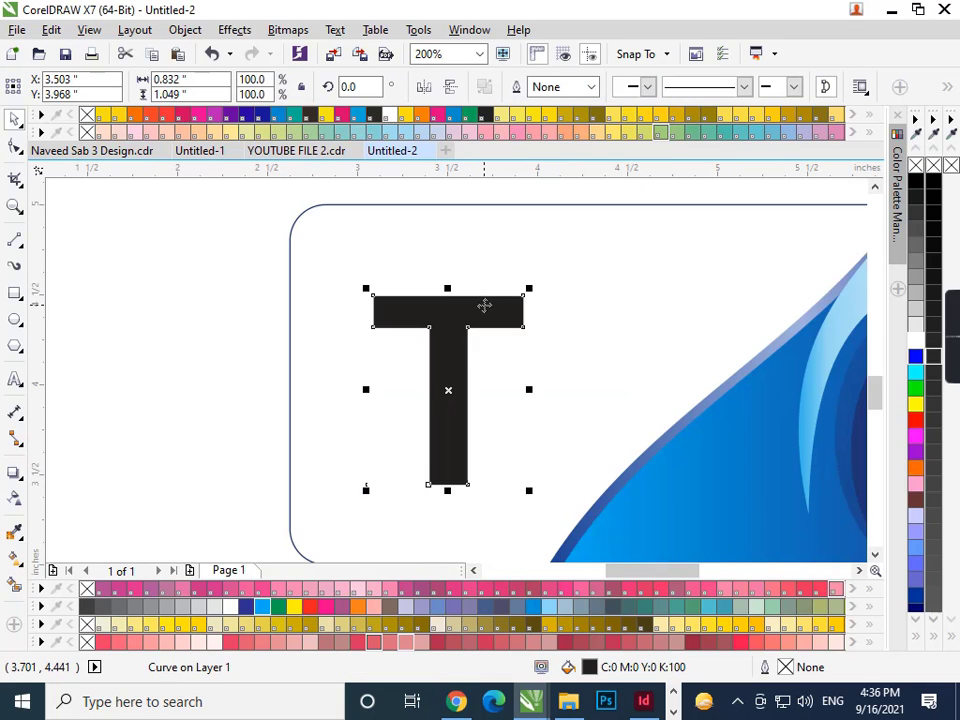
- Draw a rectangle over the T's top crossbar
left_click(16, 300)
scroll(428, 338, "up", 2)
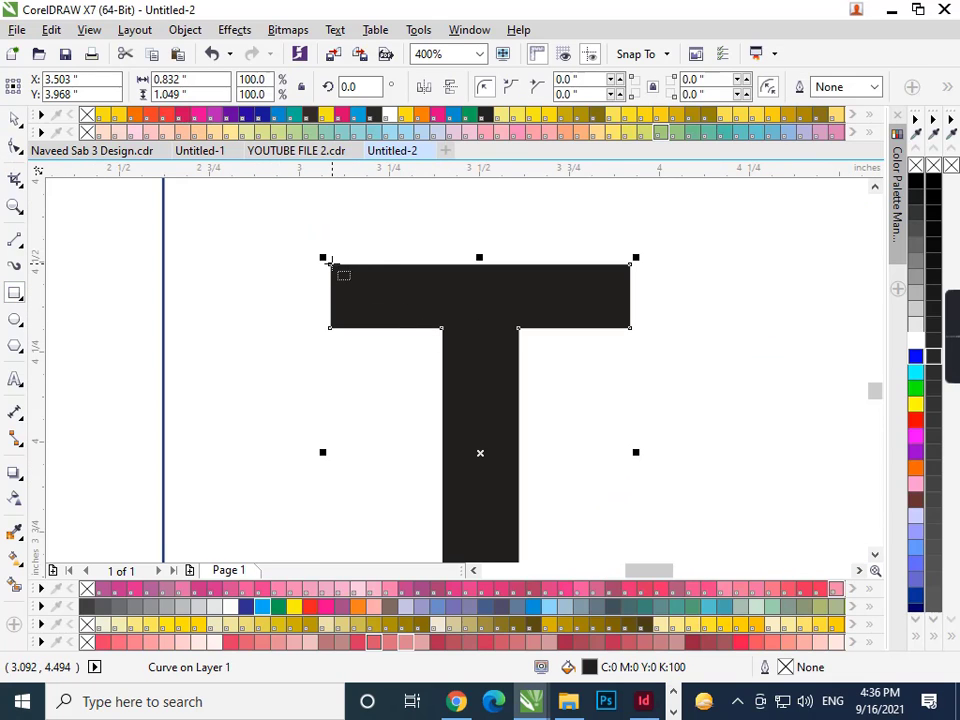
left_click_drag(331, 263, 631, 328)
- Fill the crossbar rectangle with a darker blue, then apply a blue fountain (gradient) fill
left_click(260, 606)
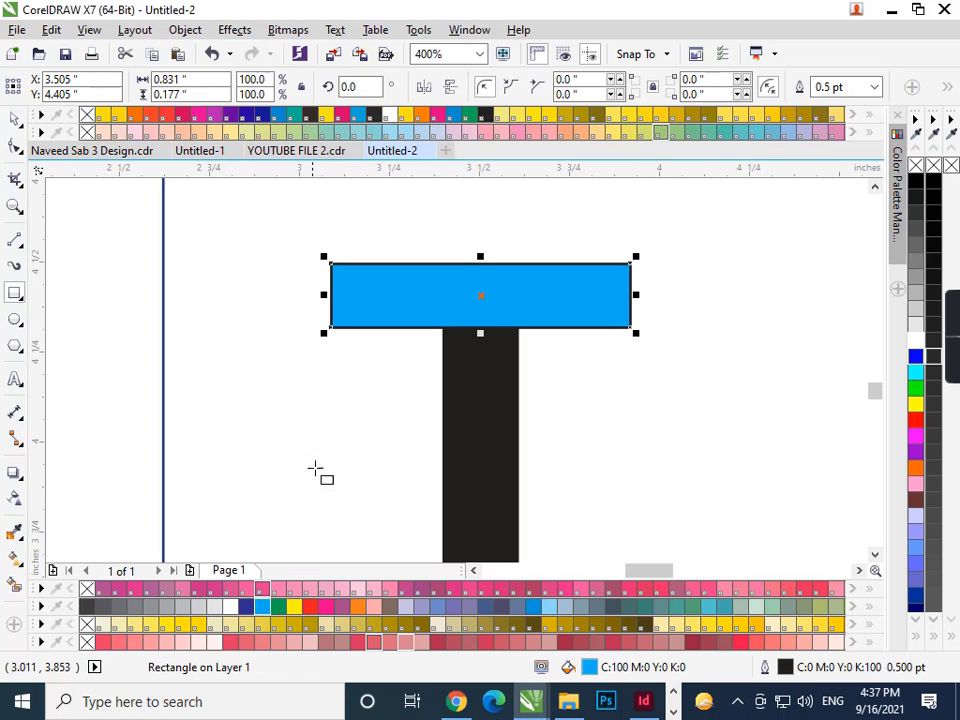
left_click(262, 607)
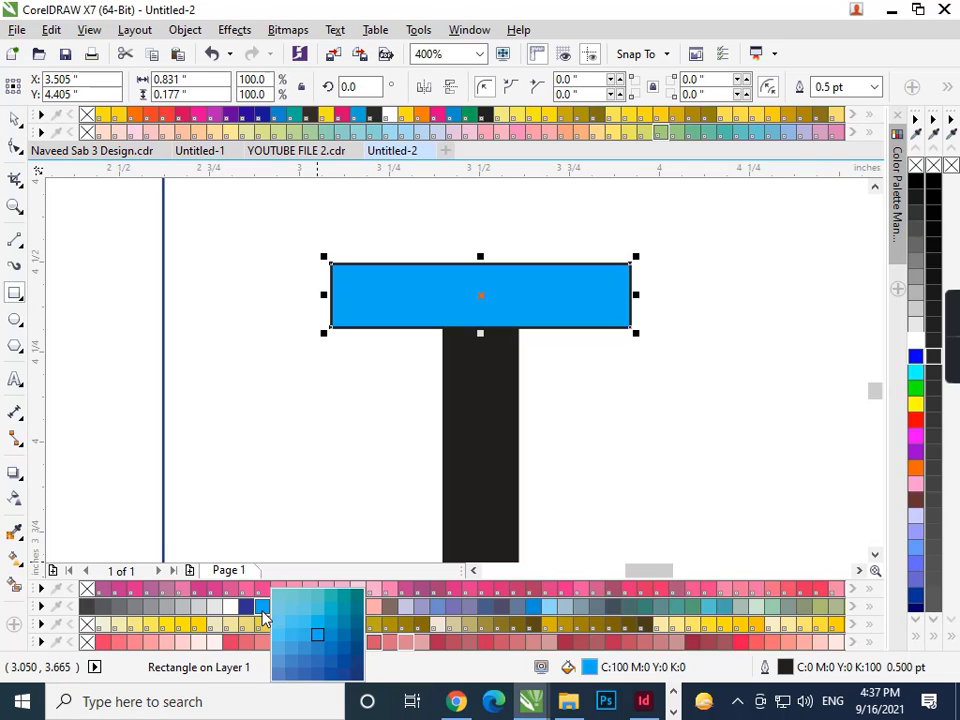
left_click(343, 650)
key("F11")
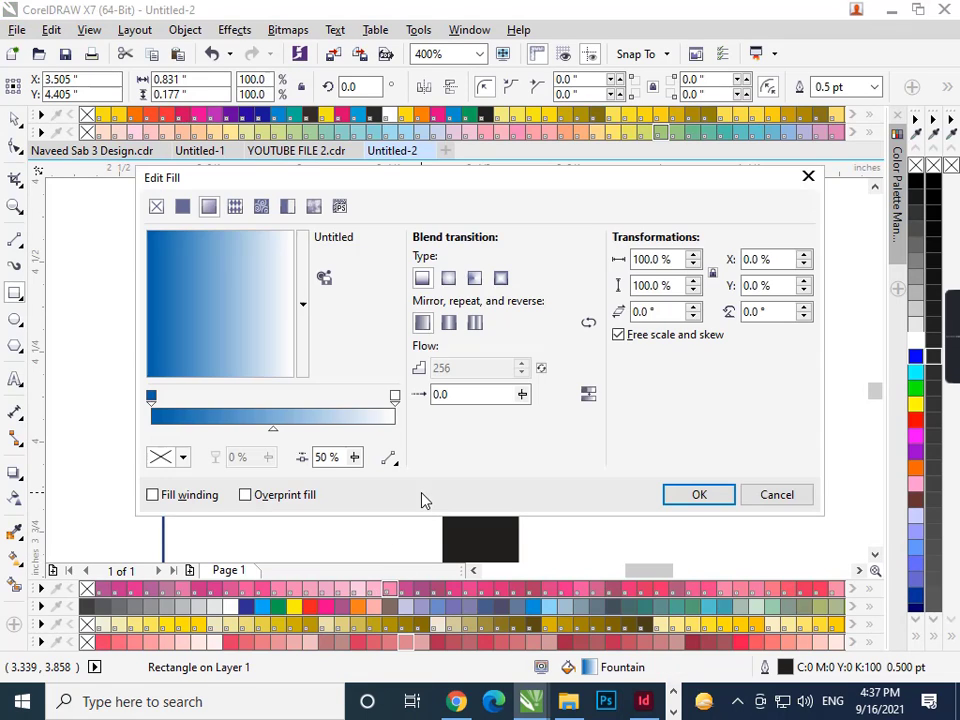
left_click(703, 497)
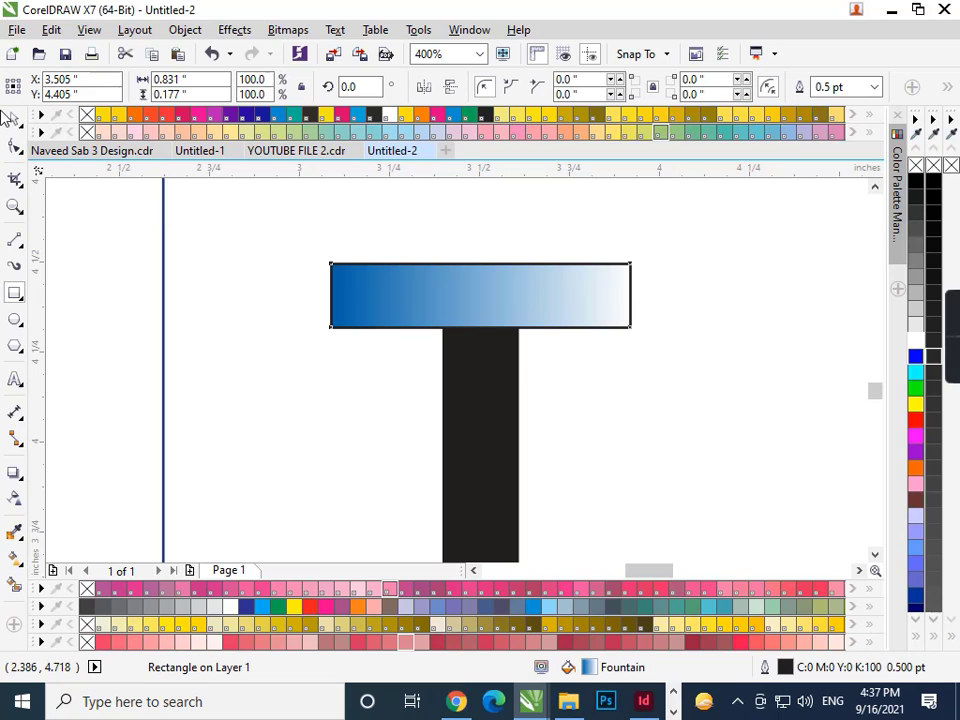
- Duplicate the gradient bar down, rotate the copy 90° and nudge it down to form the stem
scroll(230, 235, "down", 2)
left_click_drag(345, 268, 357, 341)
left_click(340, 87)
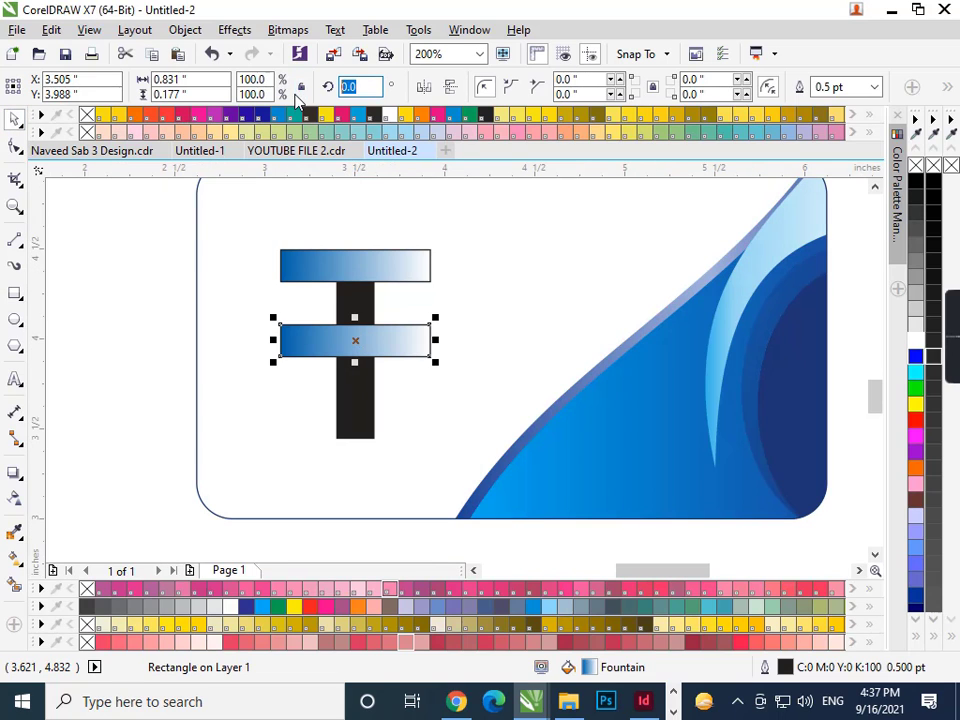
type("90")
key("Return")
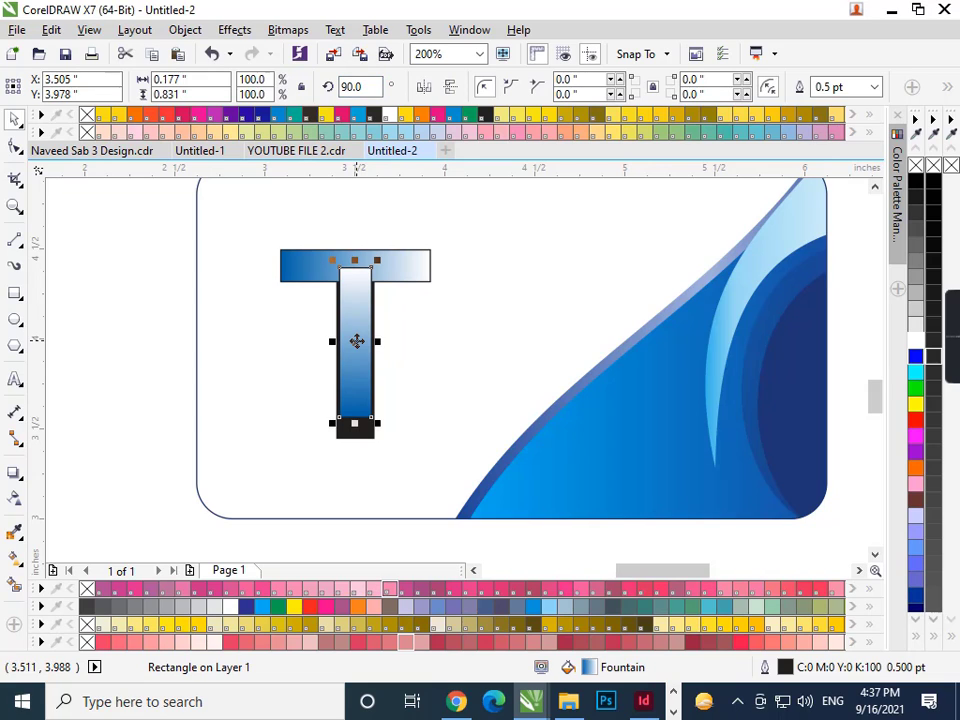
key("Down")
- Stretch the stem up to meet the crossbar and down to cover the T's base
scroll(340, 283, "up", 2)
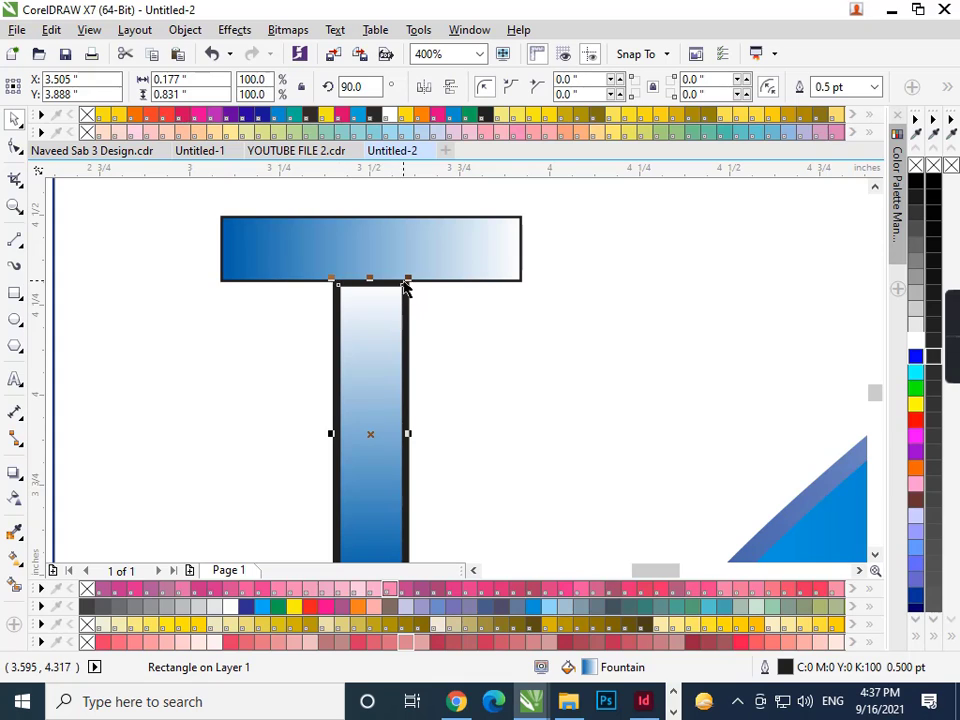
key("ctrl+a")
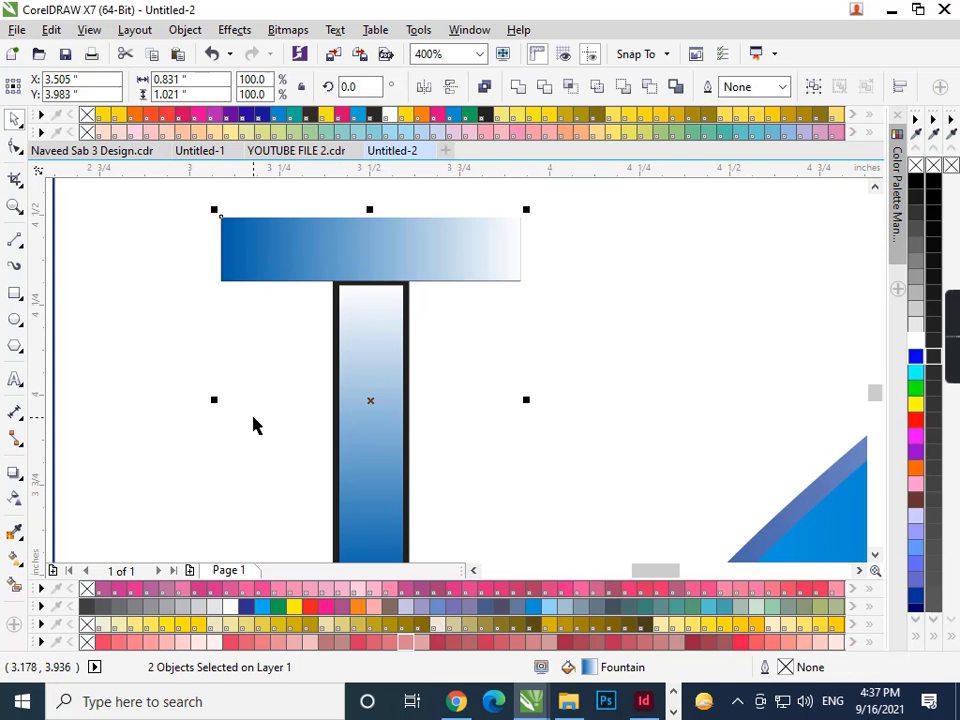
scroll(255, 405, "down", 2)
left_click(113, 224)
left_click(306, 375)
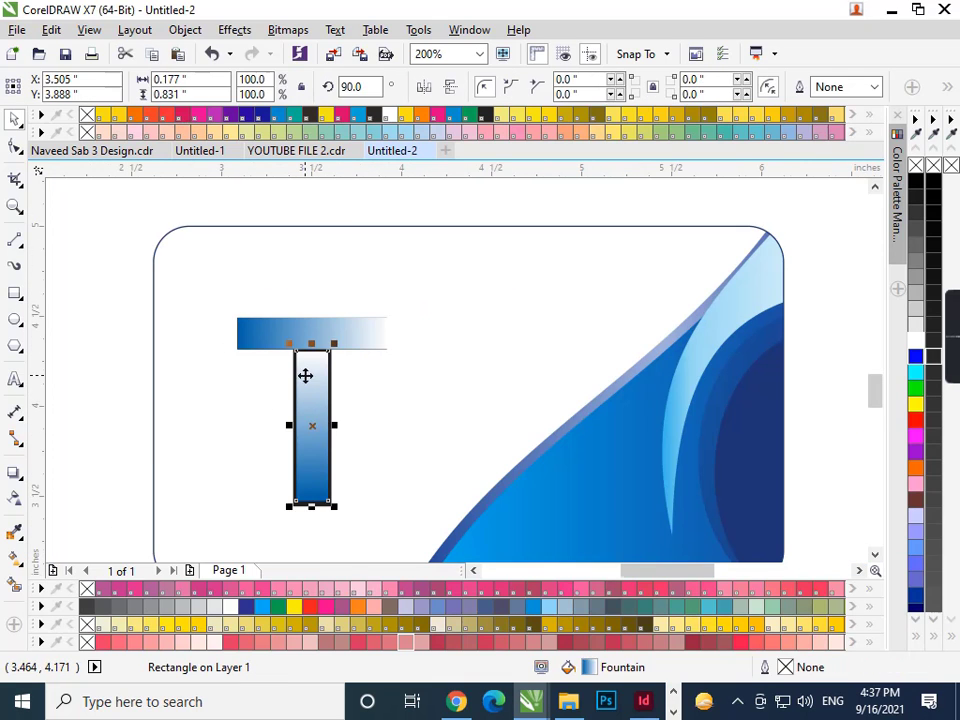
scroll(306, 375, "up", 2)
left_click_drag(321, 328, 321, 313)
scroll(321, 313, "down", 2)
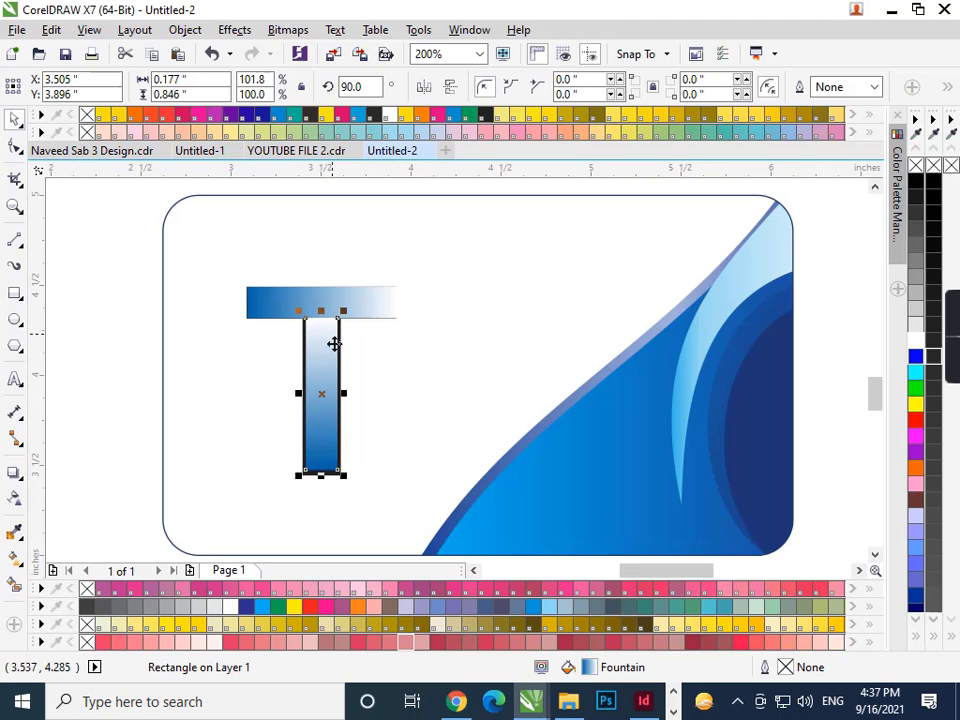
left_click(173, 474)
left_click(321, 465)
scroll(321, 465, "up", 4)
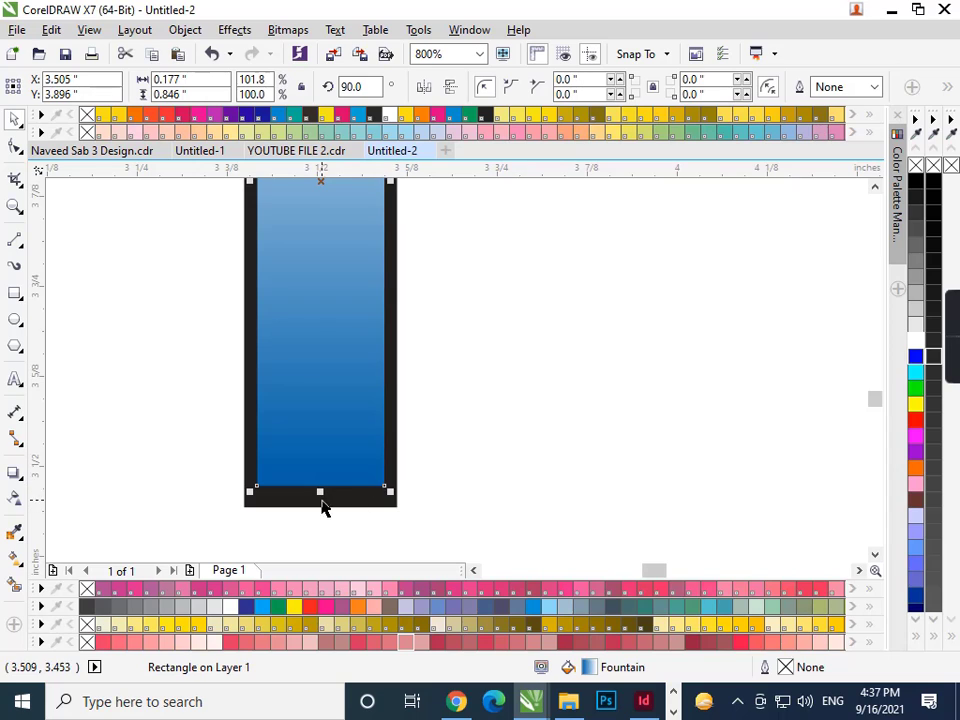
left_click_drag(320, 491, 321, 510)
- Widen the stem over the black letter and mirror it vertically so the dark end is on top
scroll(386, 268, "up", 2)
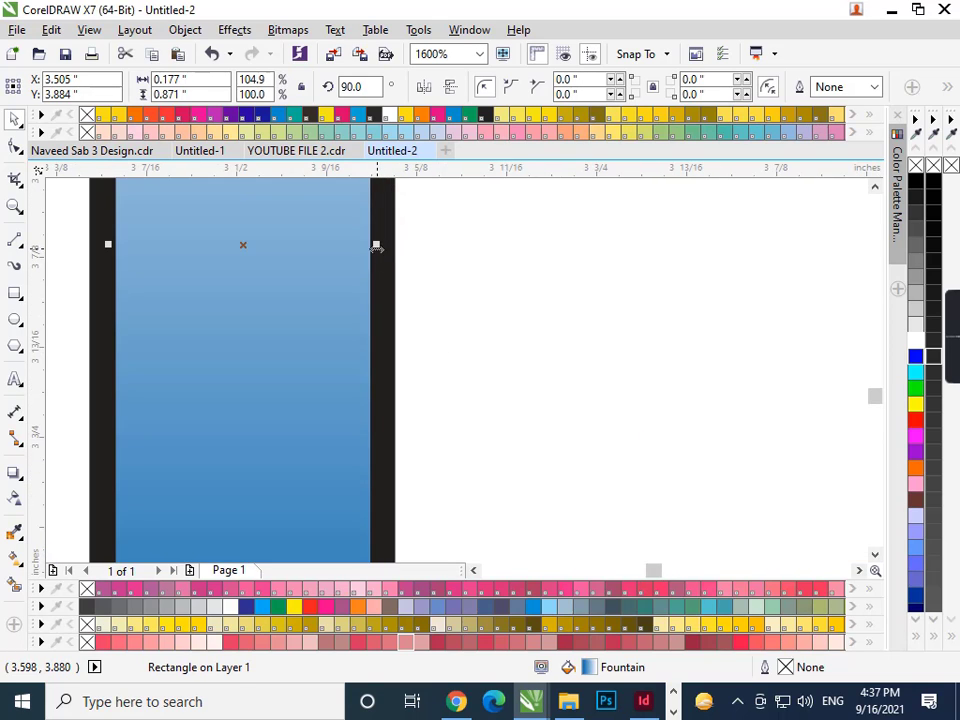
left_click_drag(379, 246, 399, 251)
scroll(386, 347, "down", 6)
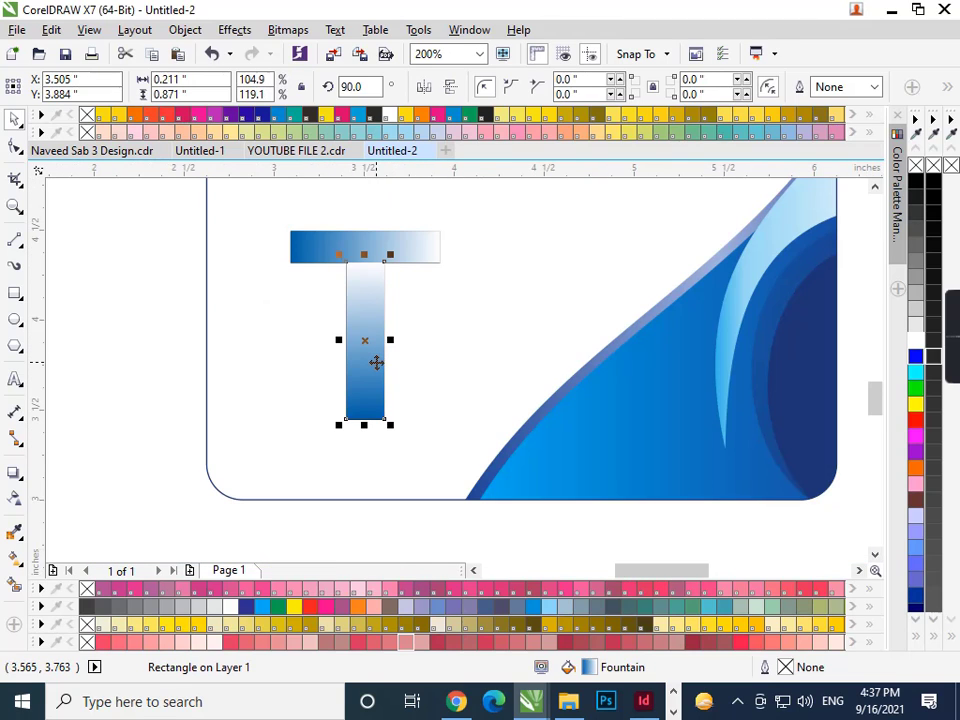
left_click(450, 89)
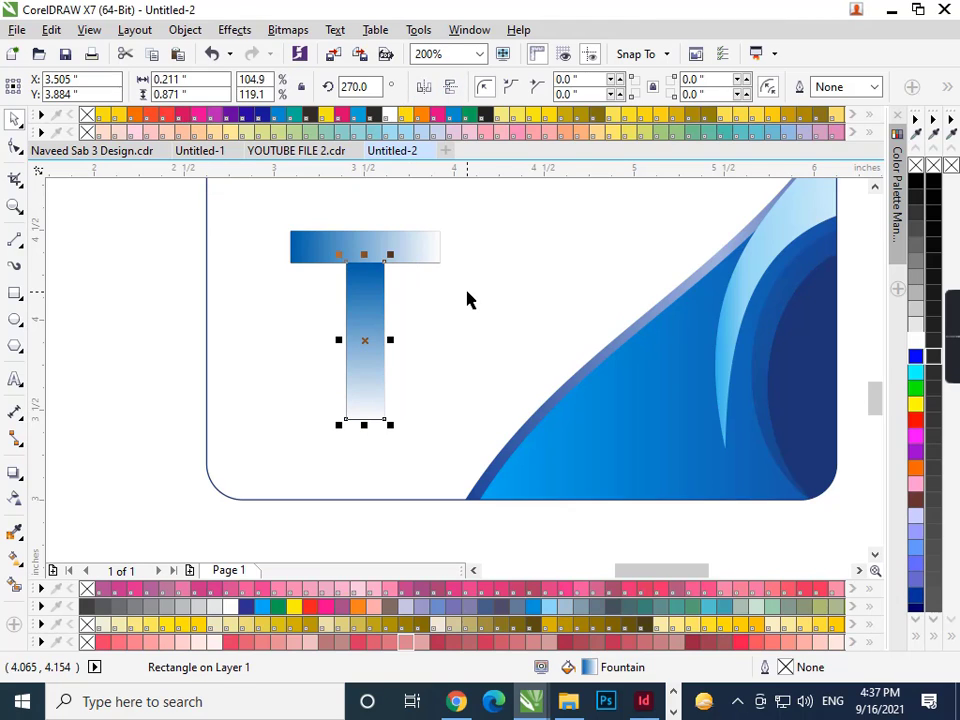
- Change the stem gradient's light end colour to dark blue
key("F11")
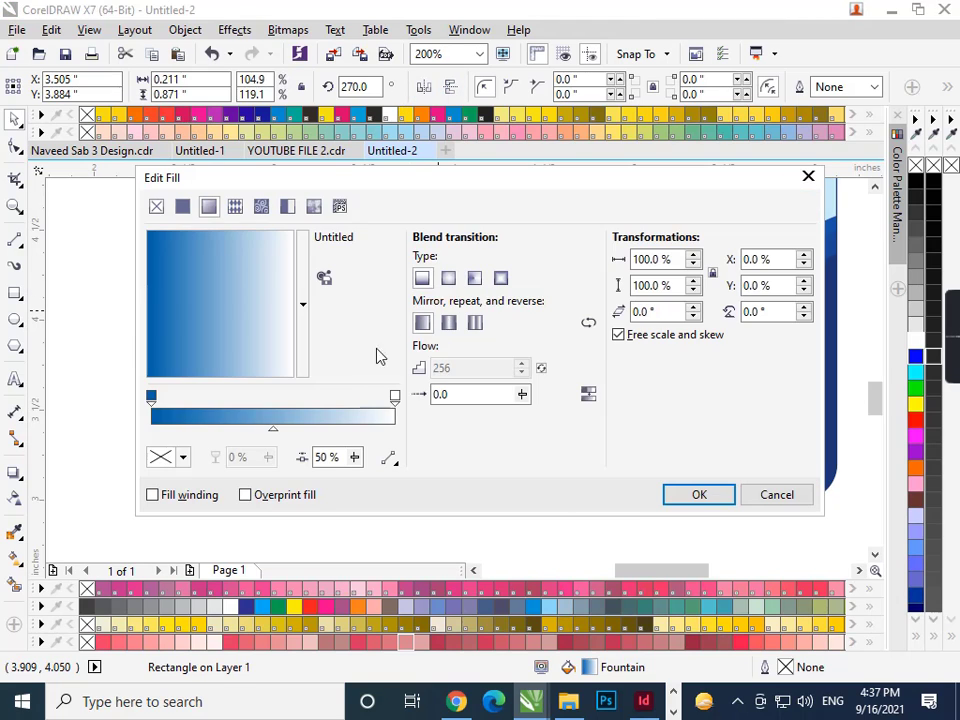
left_click(394, 398)
left_click(182, 457)
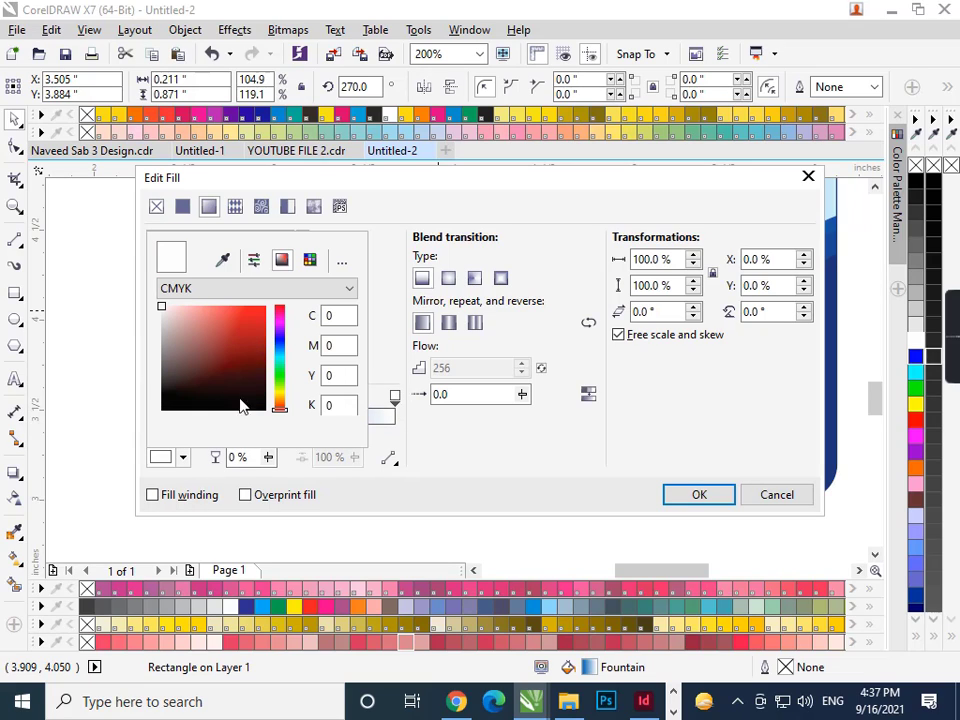
left_click(280, 350)
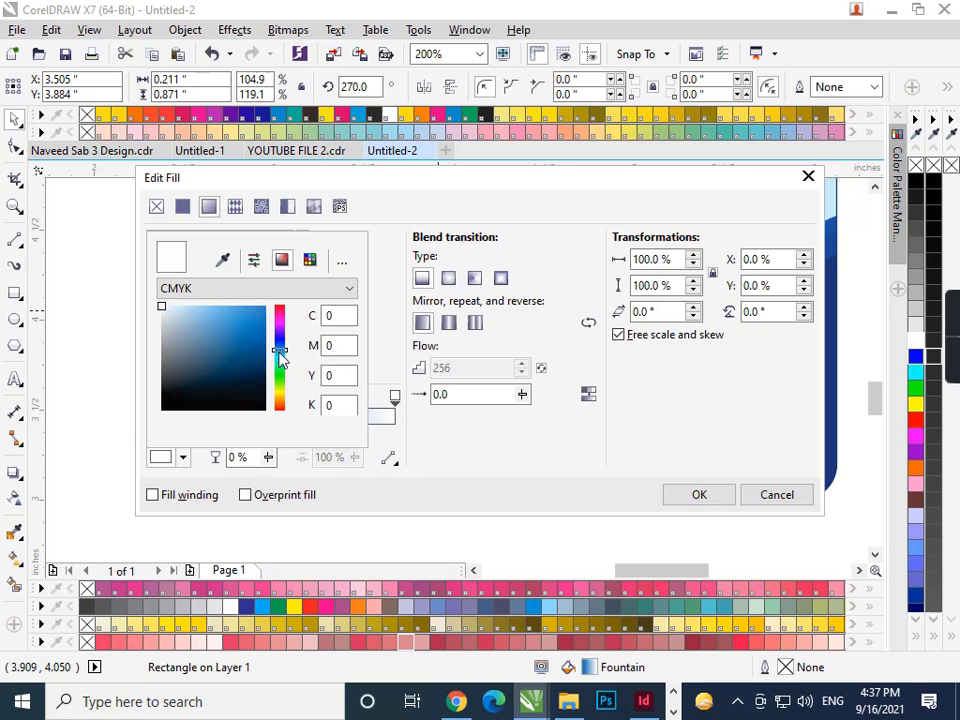
left_click(255, 368)
left_click(697, 494)
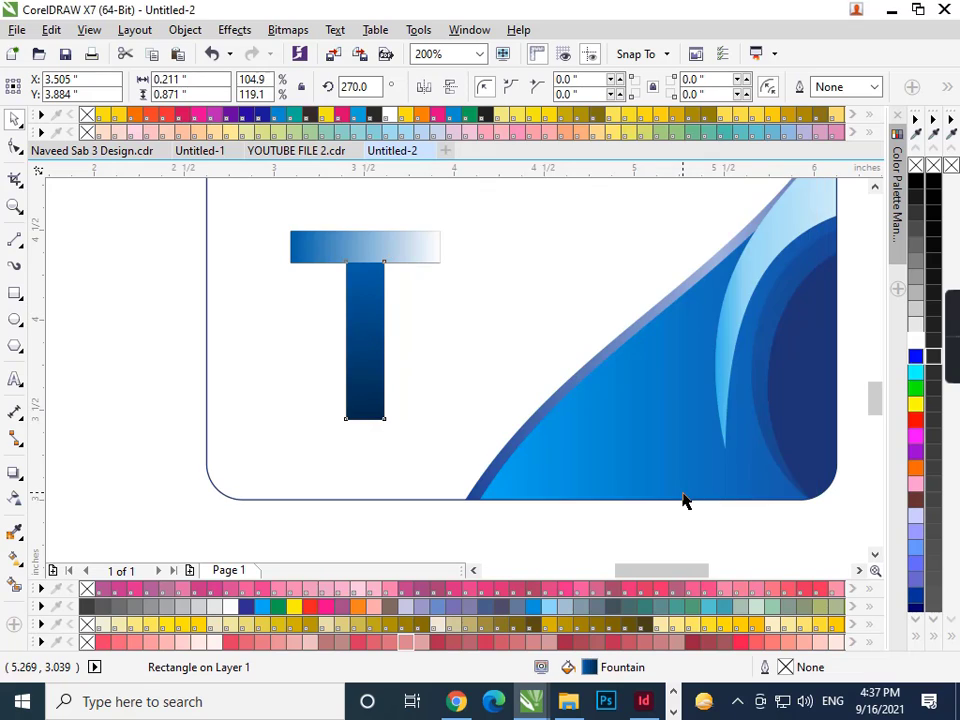
- Give the crossbar gradient a dark blue node plus a lighter blue middle node
left_click(422, 234)
key("F11")
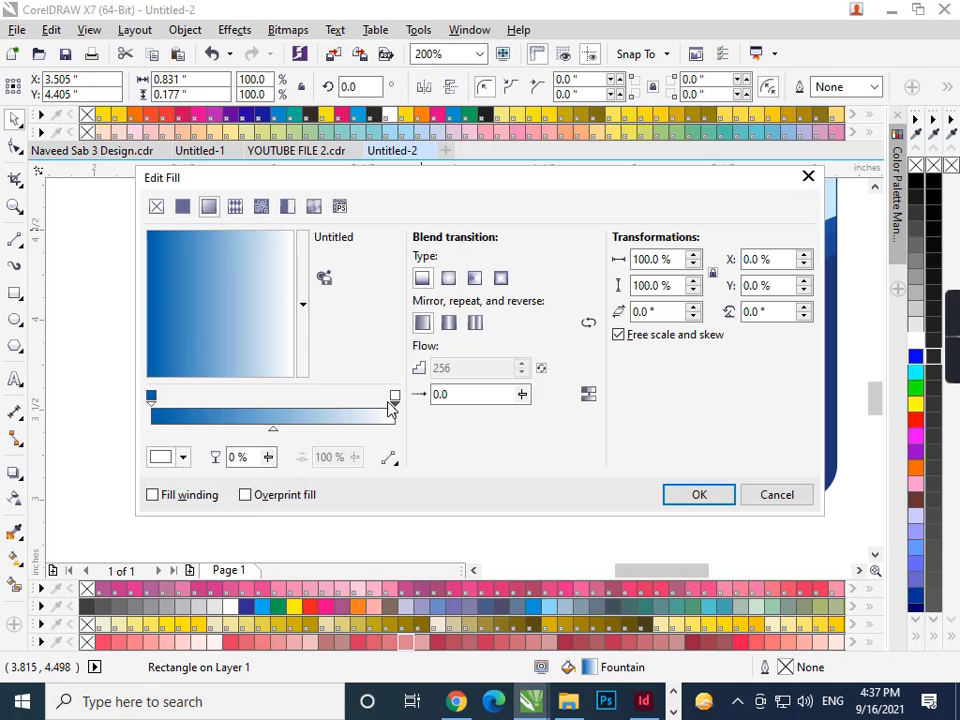
left_click(184, 458)
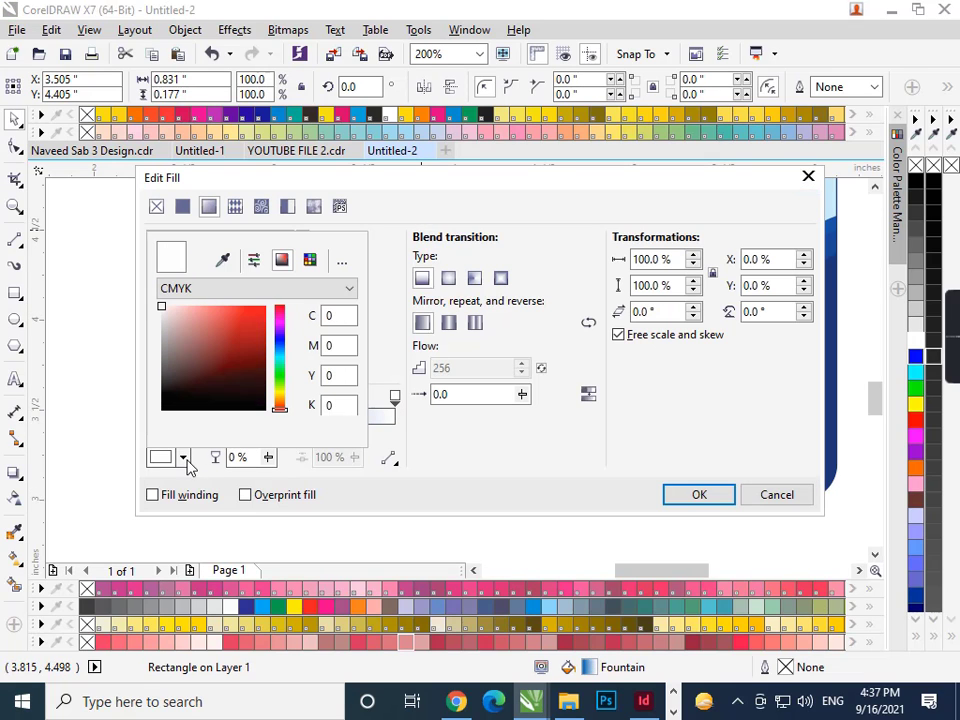
left_click(280, 346)
left_click(256, 355)
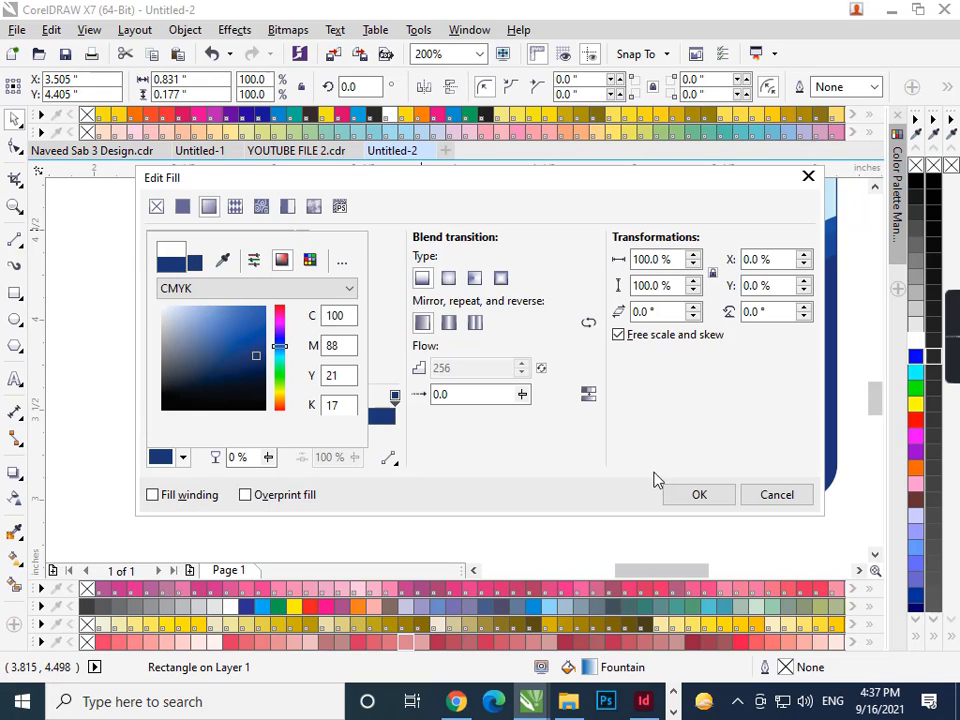
left_click(699, 497)
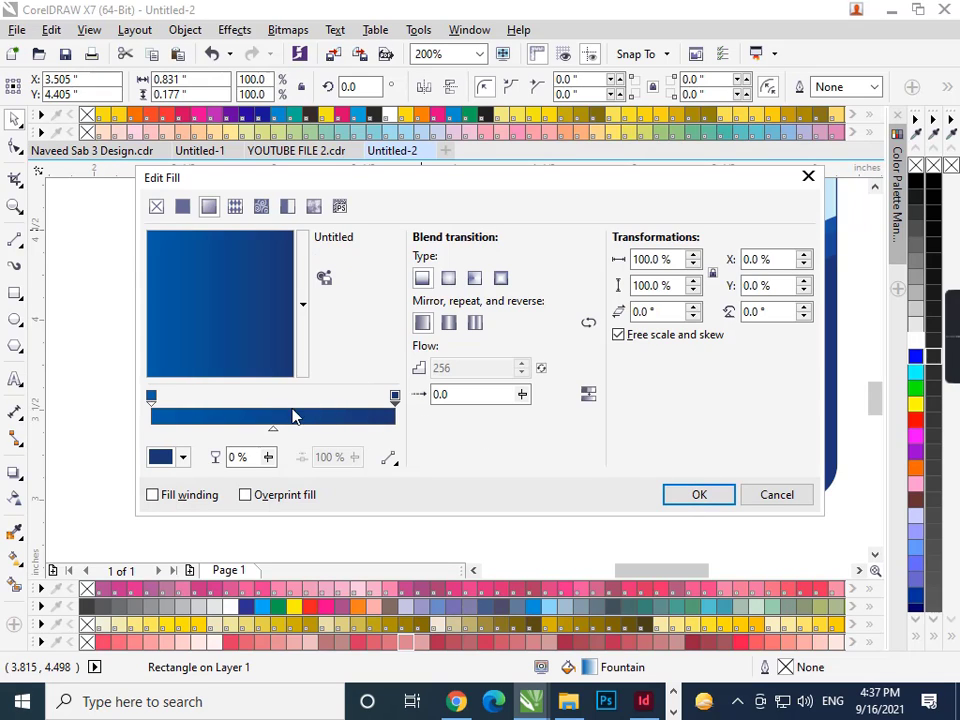
double_click(276, 417)
left_click(184, 458)
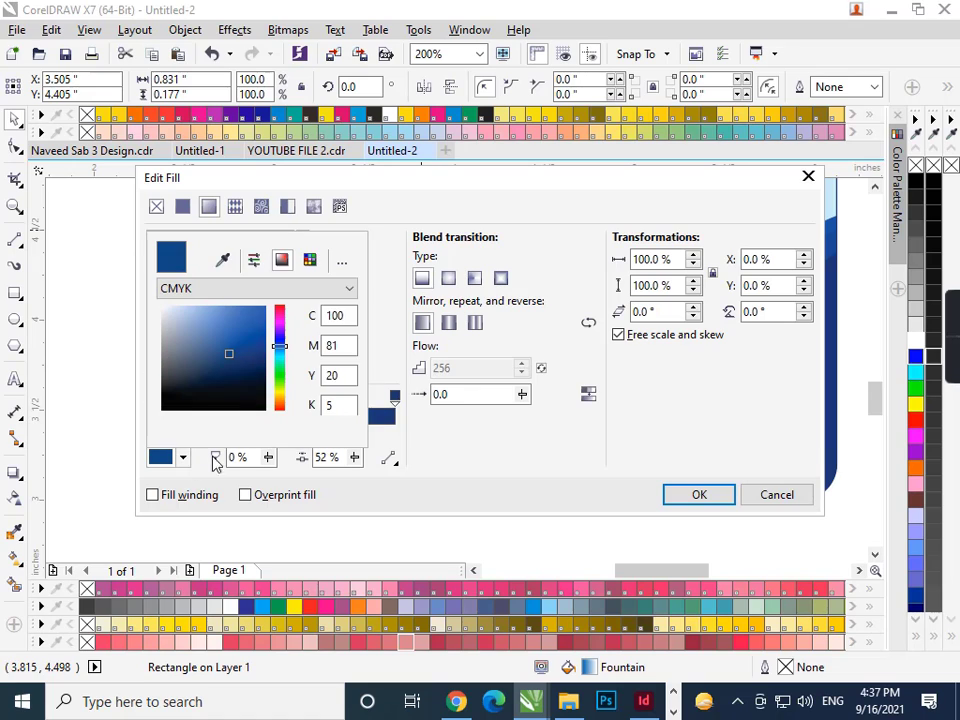
mouse_move(237, 362)
left_mouse_down()
mouse_move(229, 314)
mouse_move(238, 315)
mouse_move(238, 349)
left_mouse_up()
left_click(731, 505)
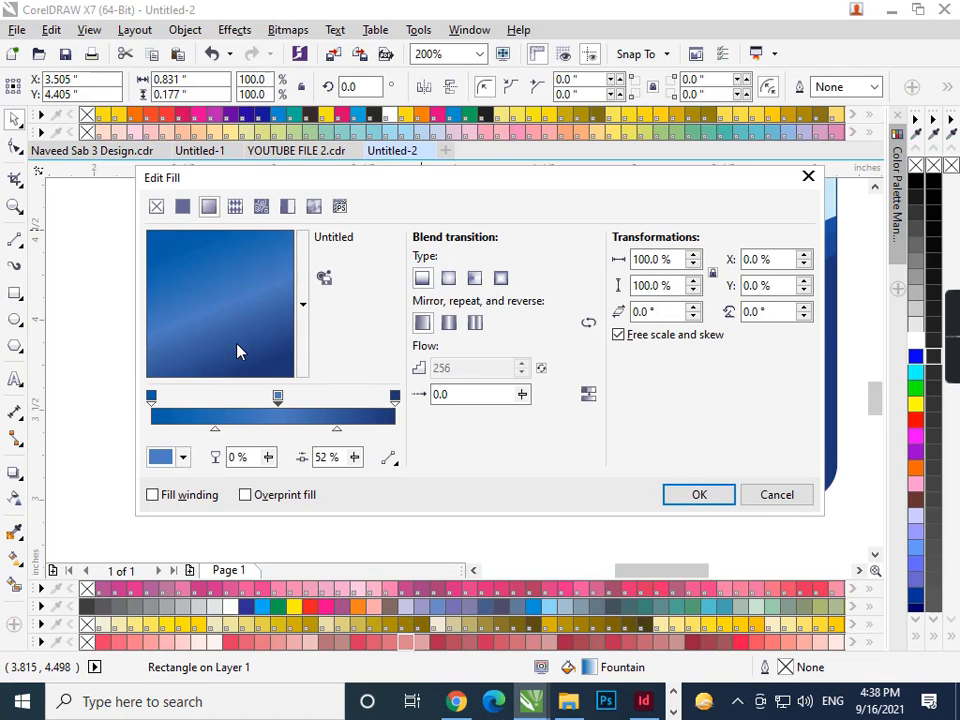
left_click(697, 495)
- Add a light blue colour node at the middle of the stem's gradient
scroll(392, 398, "down", 1)
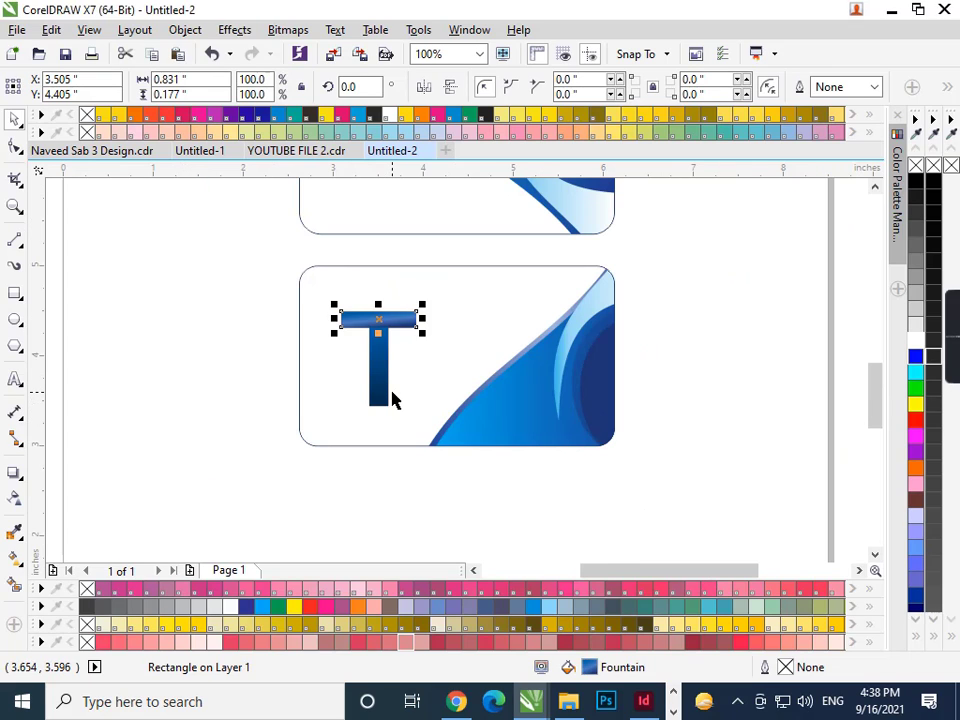
left_click(384, 394)
key("F11")
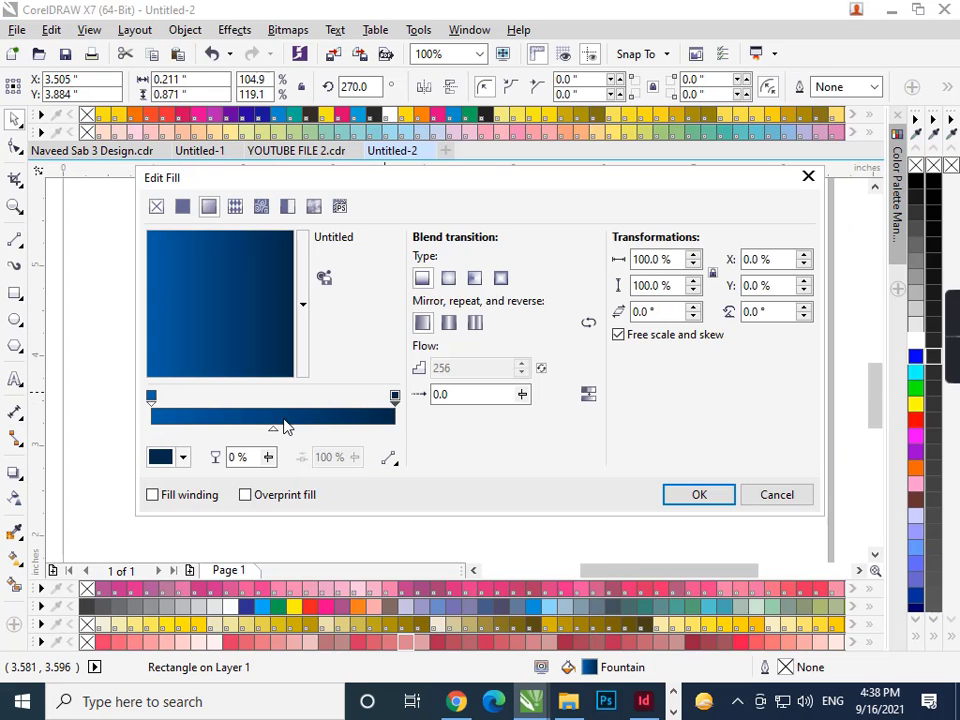
double_click(270, 422)
left_click(183, 457)
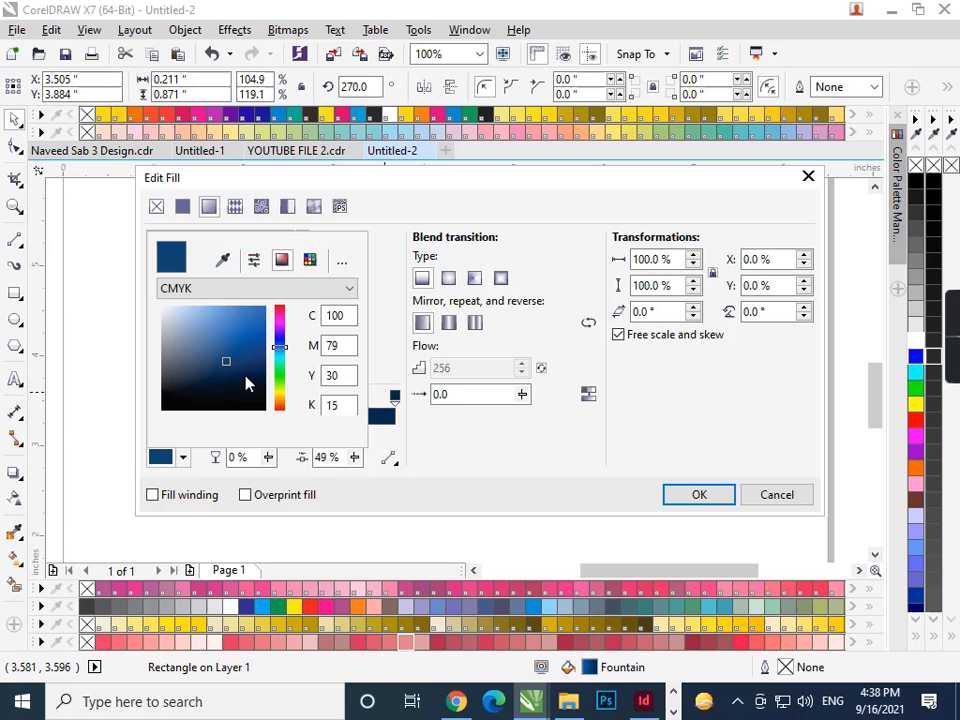
left_click(199, 313)
- Recolour the stem gradient's middle node to medium blue C84 M71 Y0 K0 and apply it
left_click(699, 494)
left_click(699, 494)
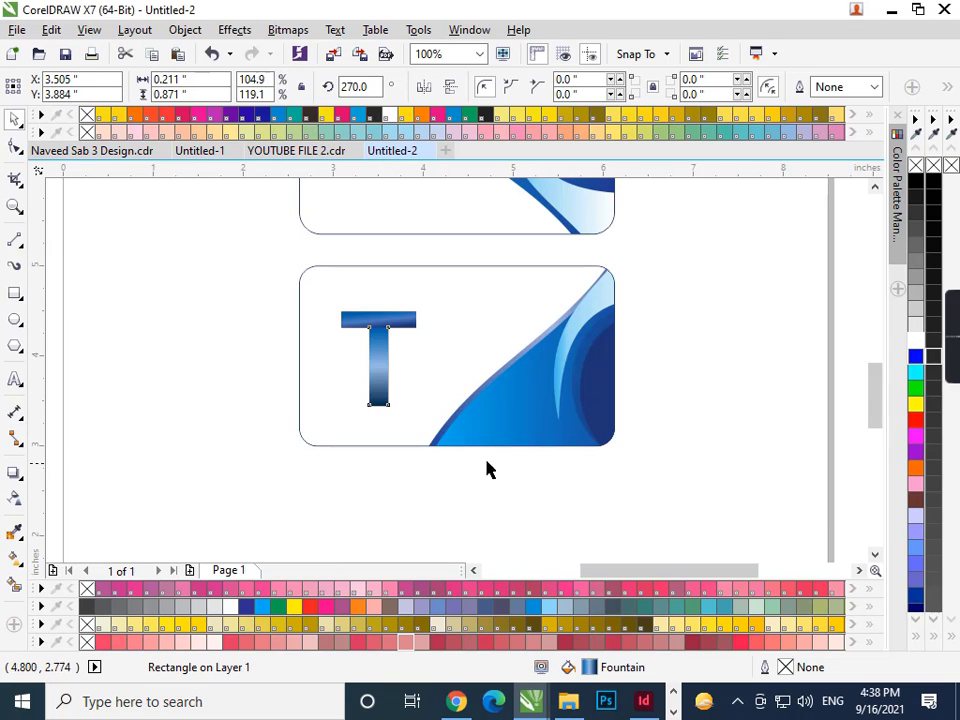
left_click(441, 471)
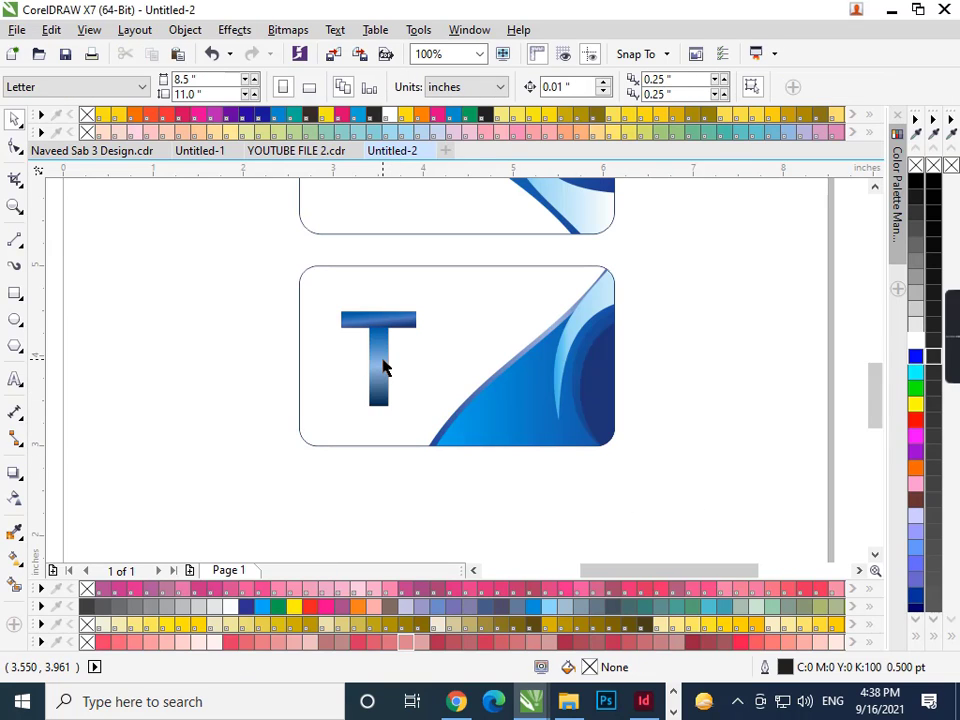
left_click(384, 368)
key("F11")
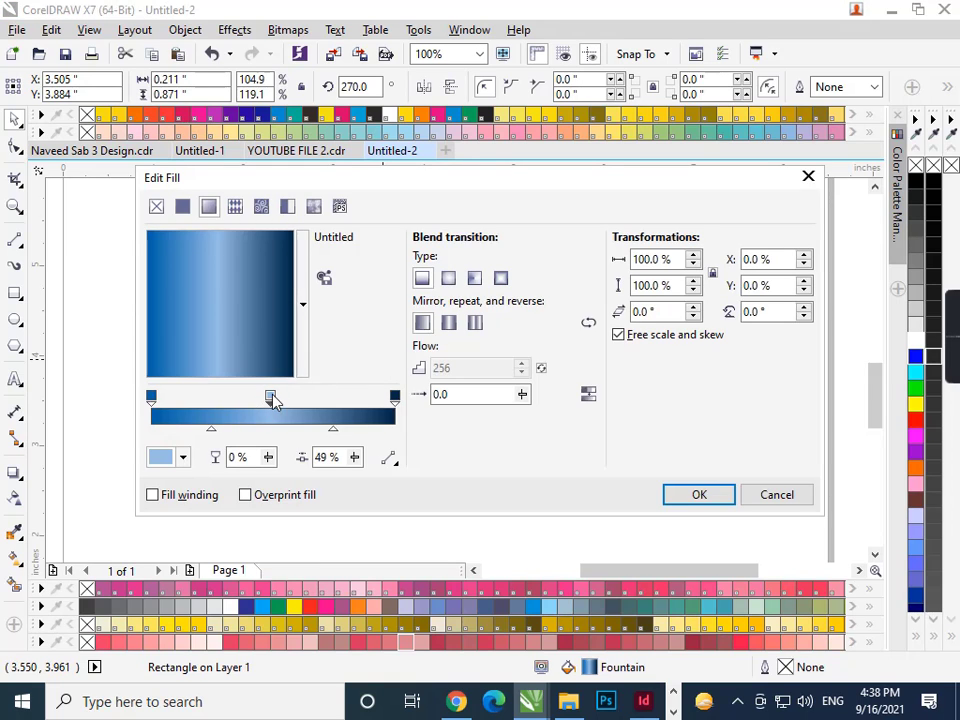
left_click(183, 458)
mouse_move(193, 319)
left_mouse_down()
mouse_move(248, 358)
mouse_move(259, 315)
mouse_move(285, 364)
mouse_move(277, 393)
left_mouse_up()
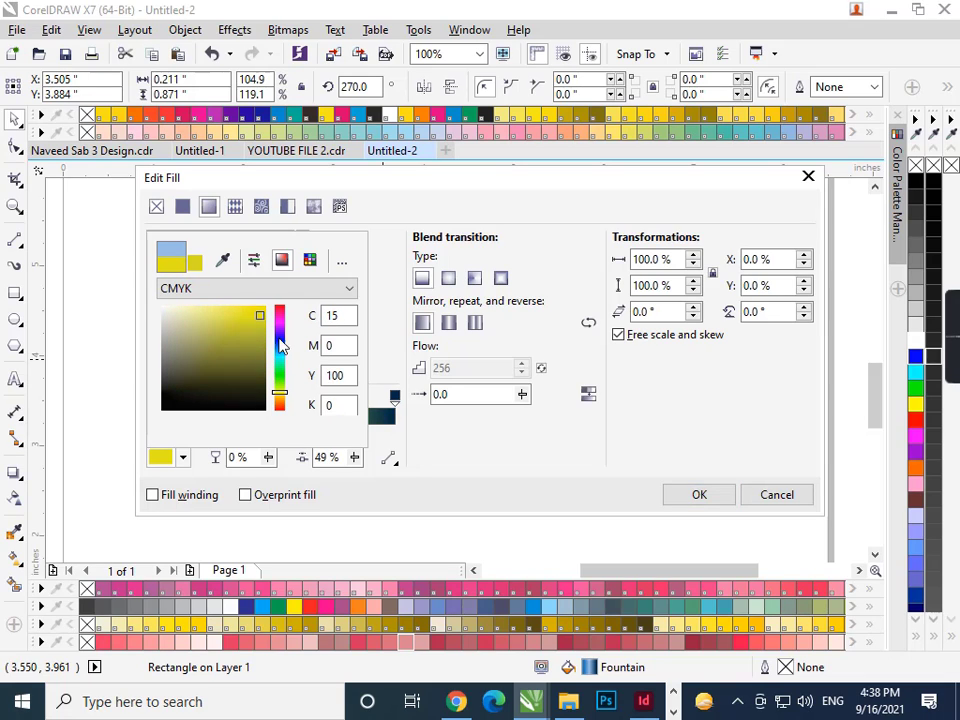
left_click_drag(259, 315, 227, 311)
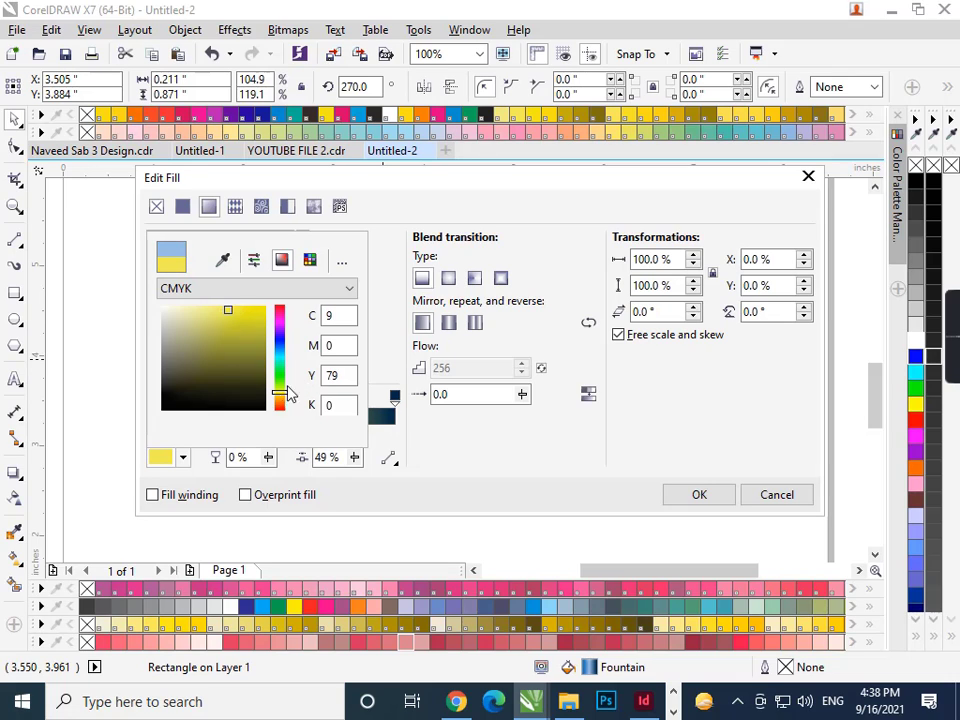
left_click_drag(280, 392, 277, 343)
left_click(228, 331)
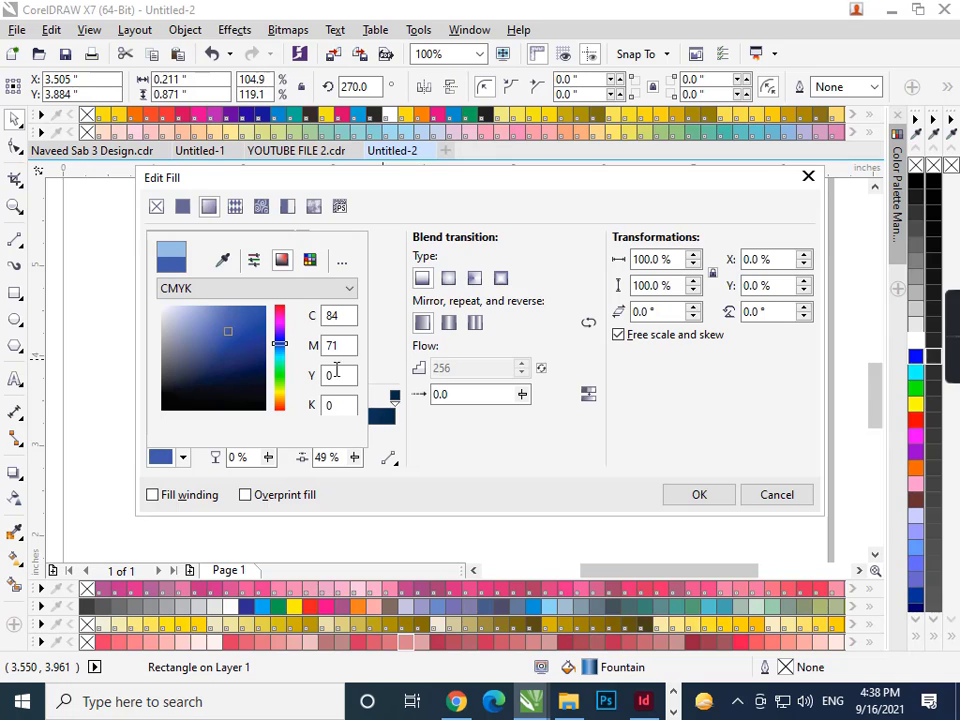
left_click(727, 500)
left_click(720, 497)
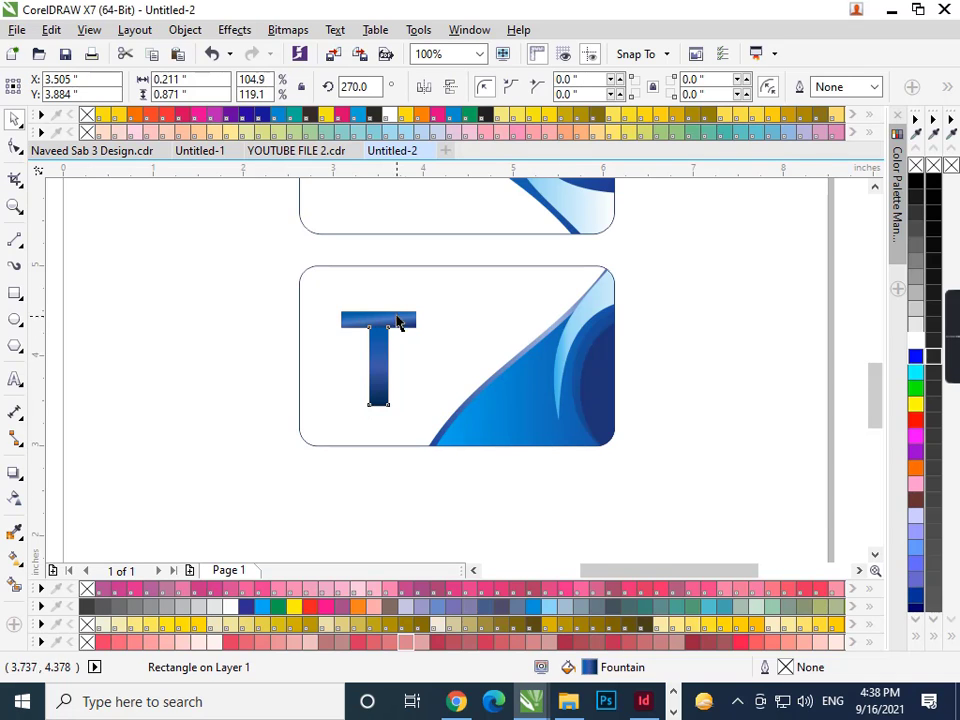
- Rotate the direction of the stem's gradient fill
scroll(395, 319, "up", 3)
key("F11")
left_click_drag(311, 358, 236, 396)
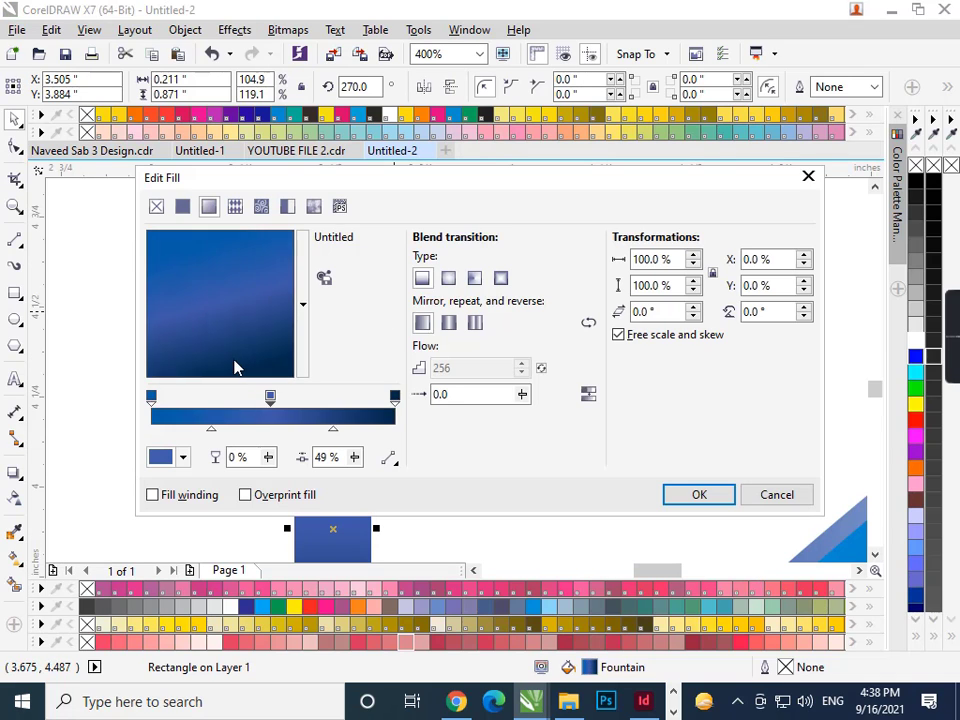
left_click(695, 497)
- Scale the whole T down to 0.373 × 0.471 inches and nudge it up
scroll(521, 414, "down", 1)
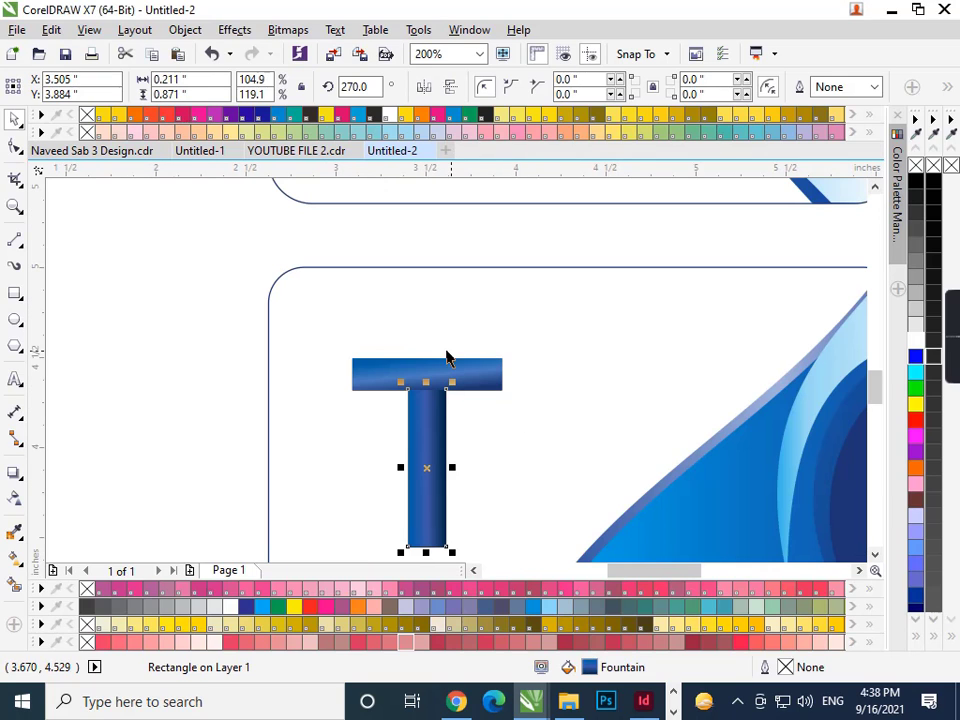
scroll(229, 336, "down", 1)
left_click(220, 337)
left_click_drag(221, 321, 320, 384)
key("Up")
key("Up")
key("Up")
key("Up")
key("Up")
key("Up")
key("Up")
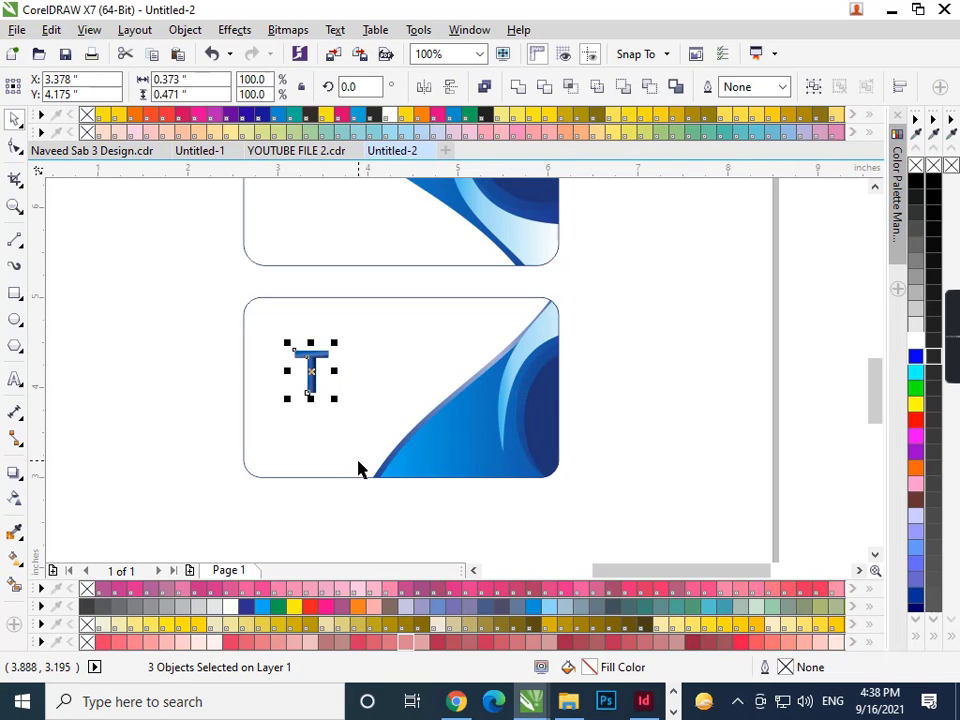
key("Up")
key("Up")
key("Up")
key("Up")
key("Up")
key("Up")
key("Up")
key("Up")
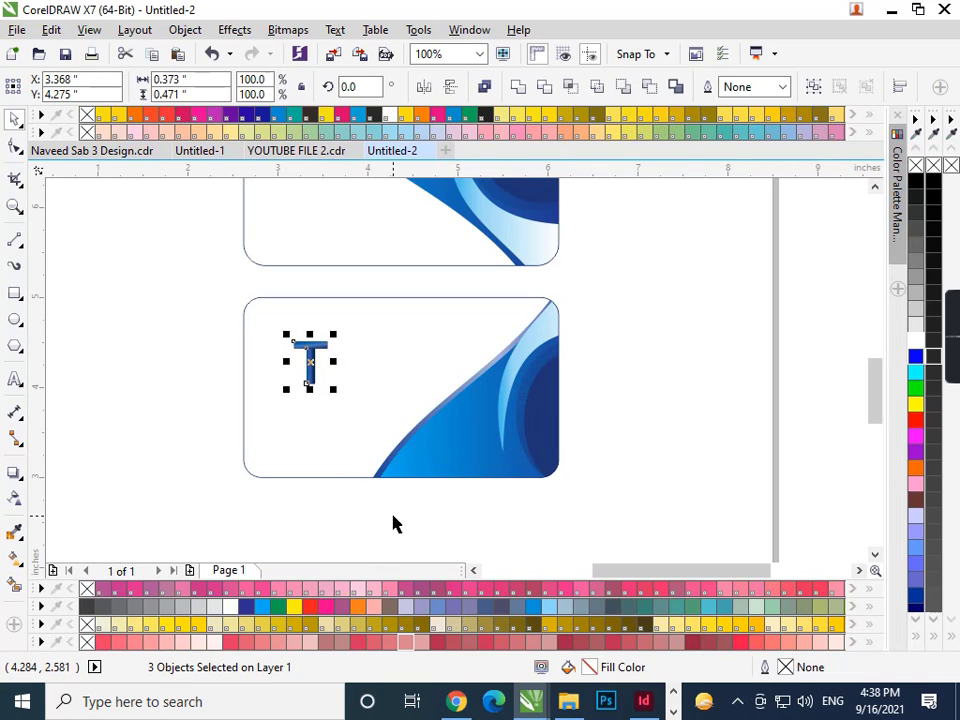
- Type the text 'COMAPANY NAME' beside the T logo
left_click(16, 378)
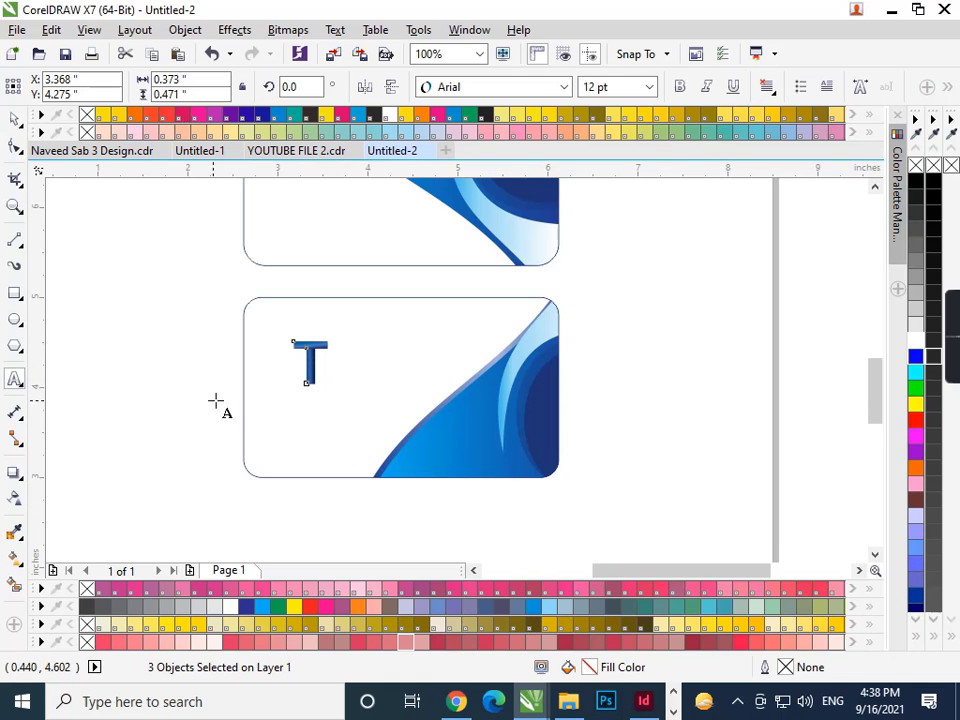
scroll(242, 385, "up", 1)
left_click(214, 404)
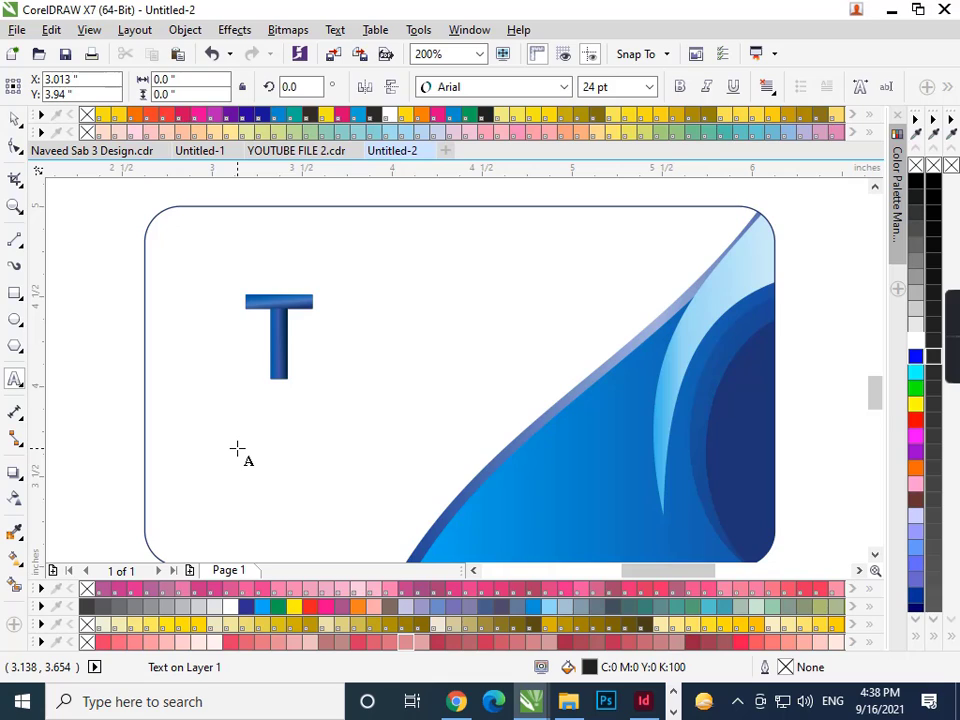
type("nA")
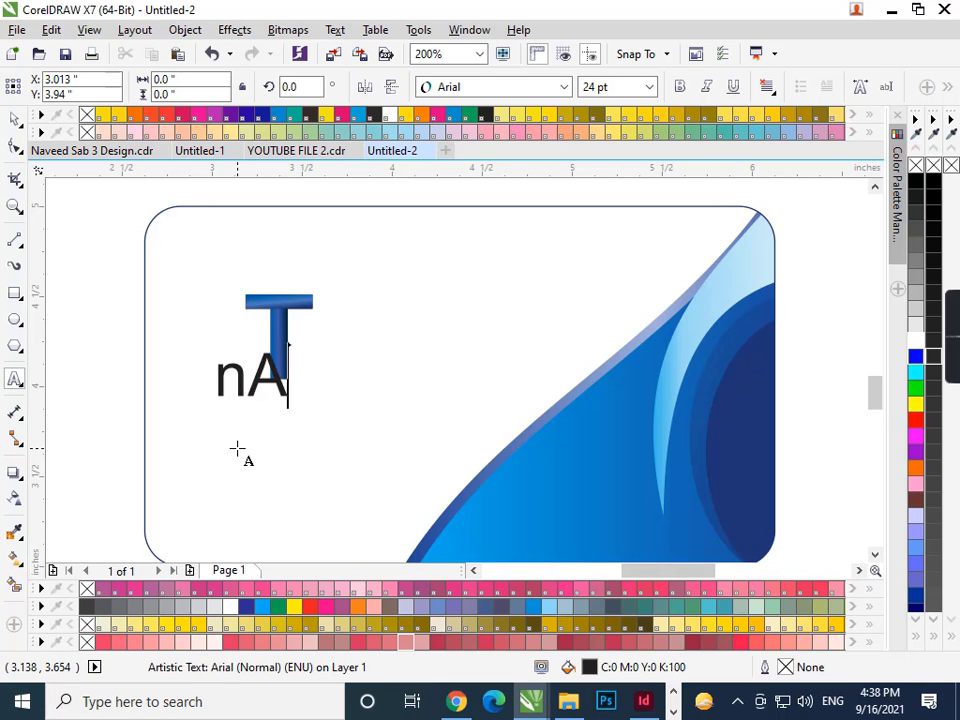
key("BackSpace")
key("BackSpace")
type("COMAP")
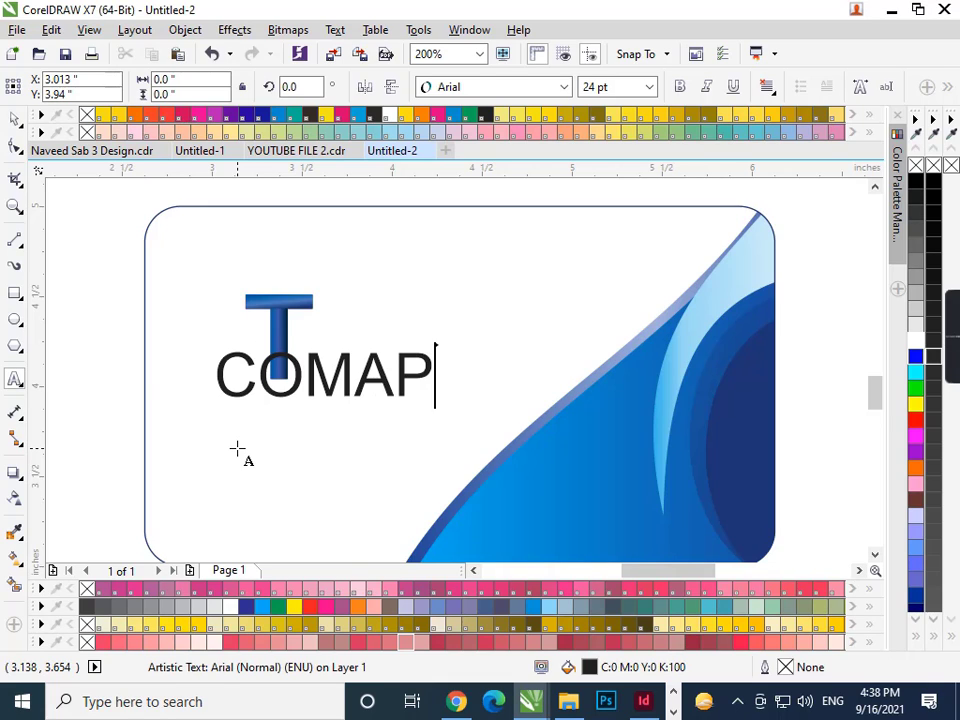
type("A")
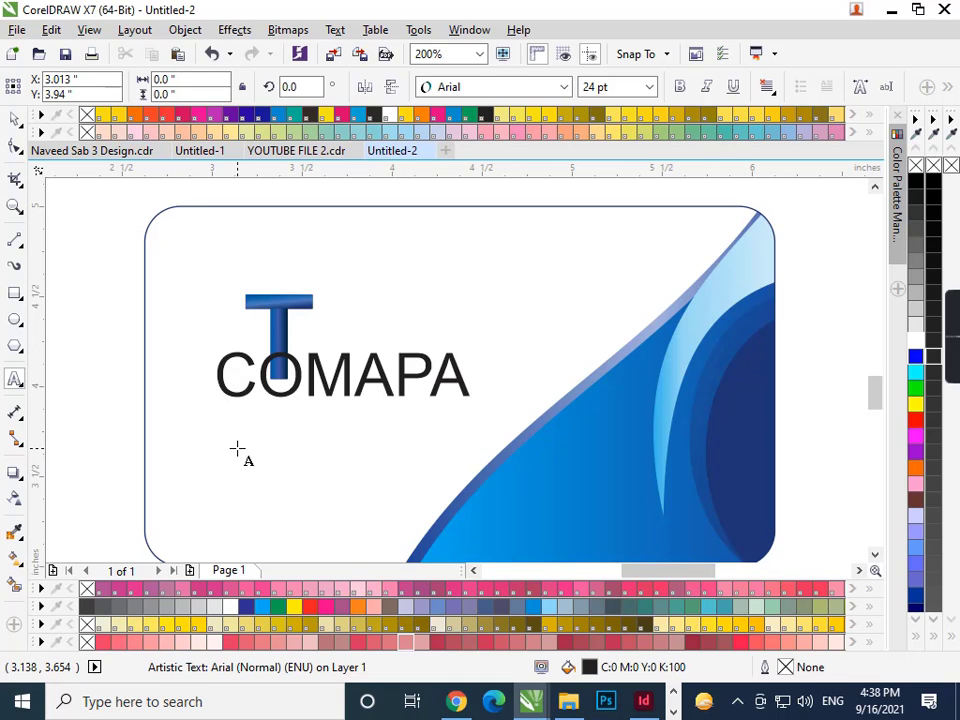
type("NY nA")
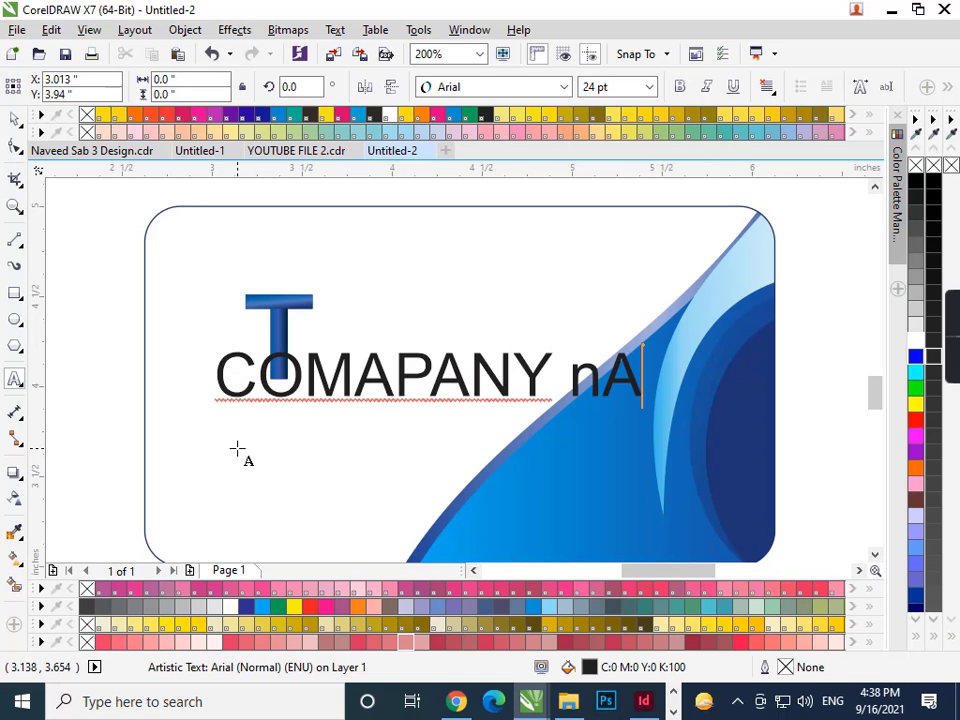
key("BackSpace")
key("BackSpace")
type("NAME")
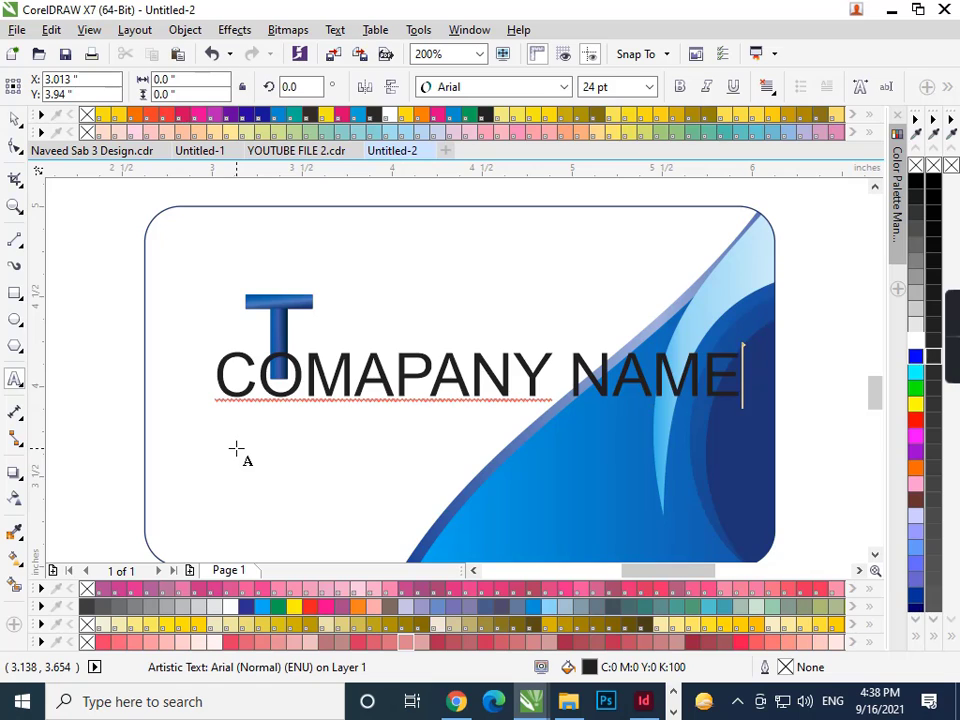
key("ctrl+space")
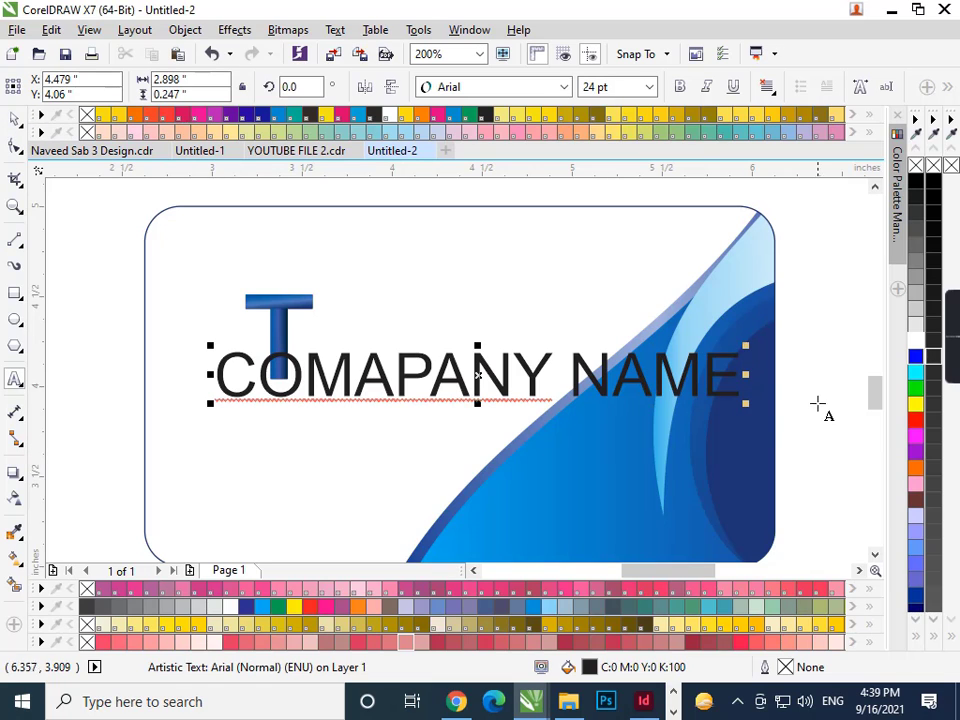
- Shrink the company name text to about 3.882 pt under the T
key("ctrl+space")
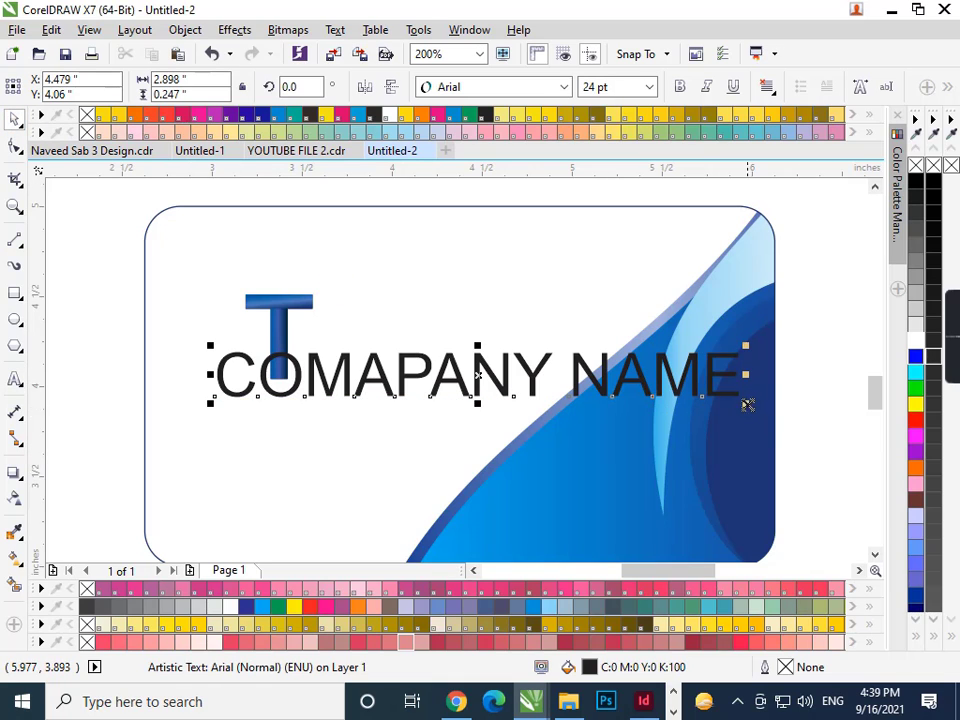
left_click_drag(746, 403, 287, 388)
key("ctrl+z")
key("ctrl+shift+z")
- Encircle the T logo with a 1.0 pt cyan, rounded-corner, scaled outline behind the fill
left_click(15, 319)
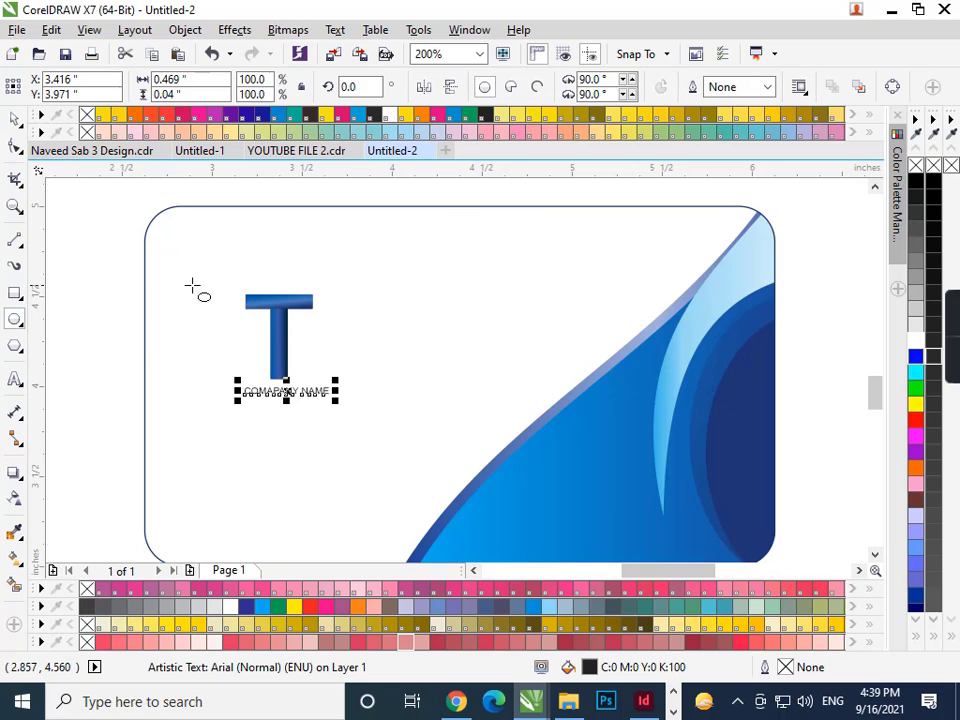
mouse_move(228, 281)
left_mouse_down()
mouse_move(285, 352)
mouse_move(337, 386)
left_mouse_up()
right_click(262, 614)
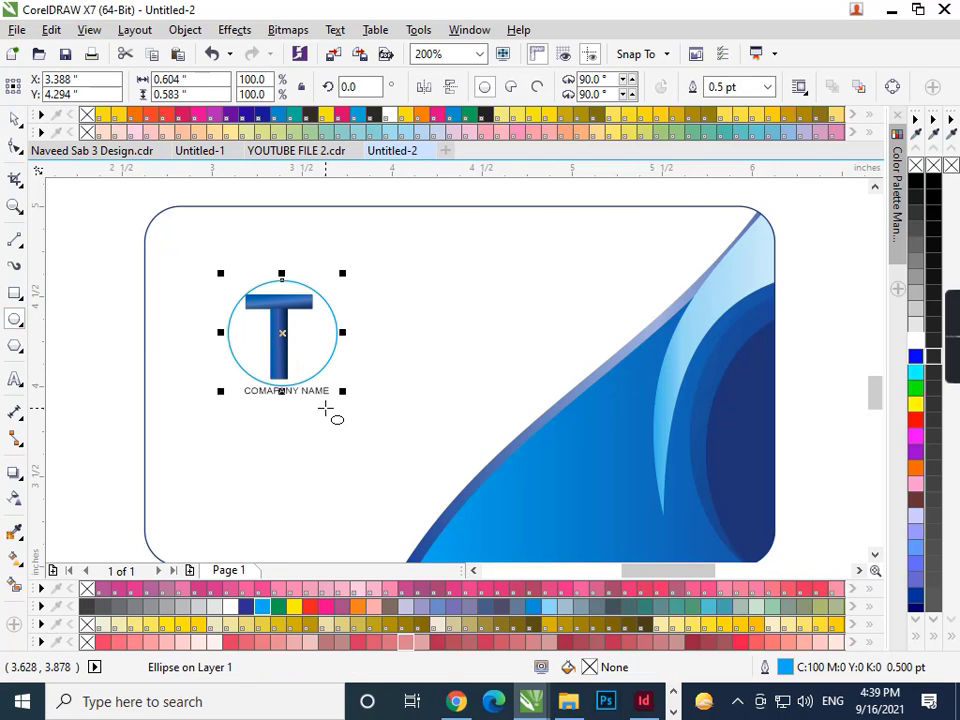
key("F12")
left_click(362, 228)
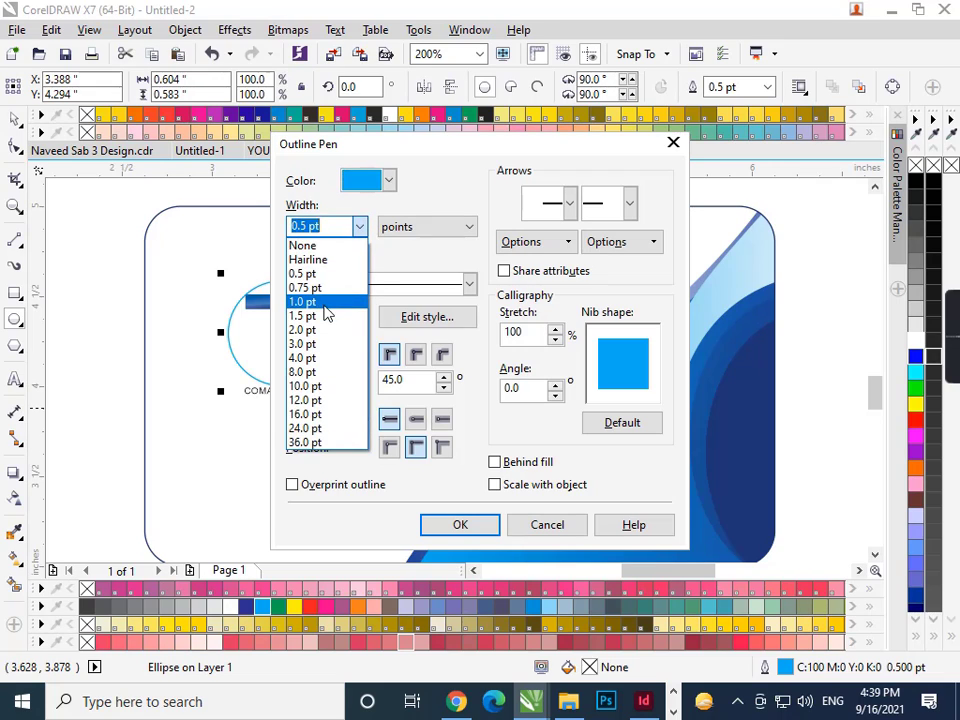
left_click(318, 302)
left_click(494, 485)
left_click(495, 462)
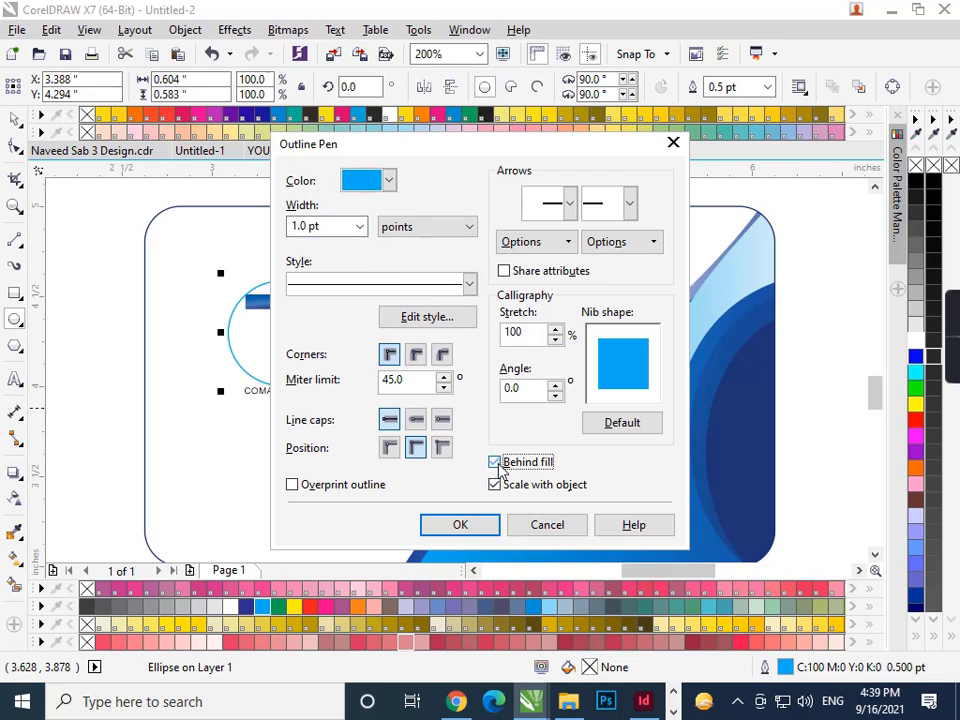
left_click(416, 354)
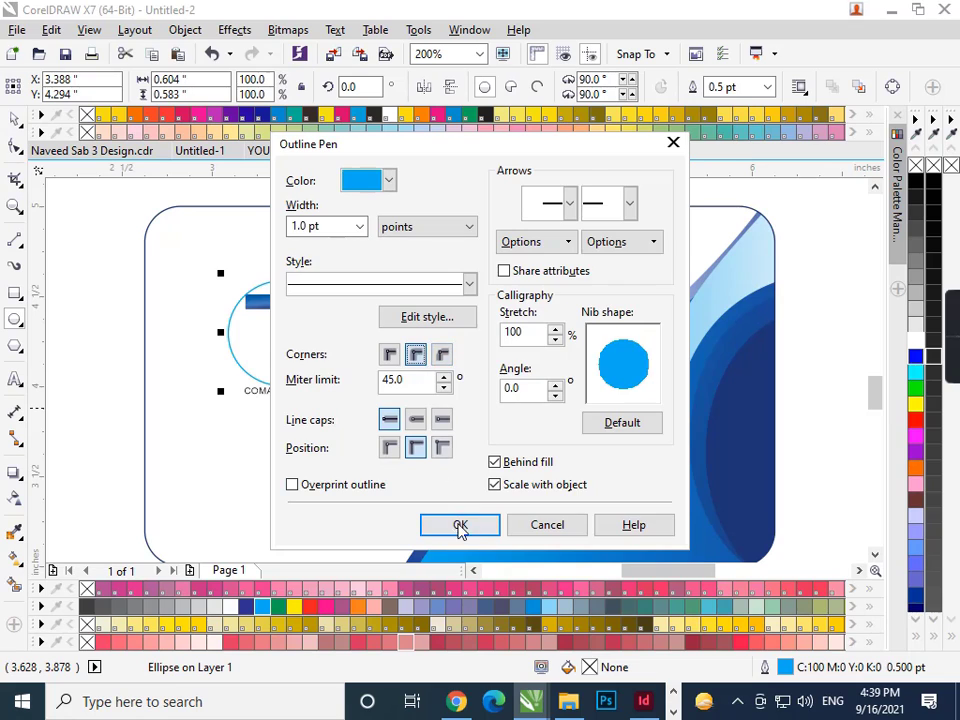
left_click(458, 525)
scroll(320, 357, "up", 1)
key("Up")
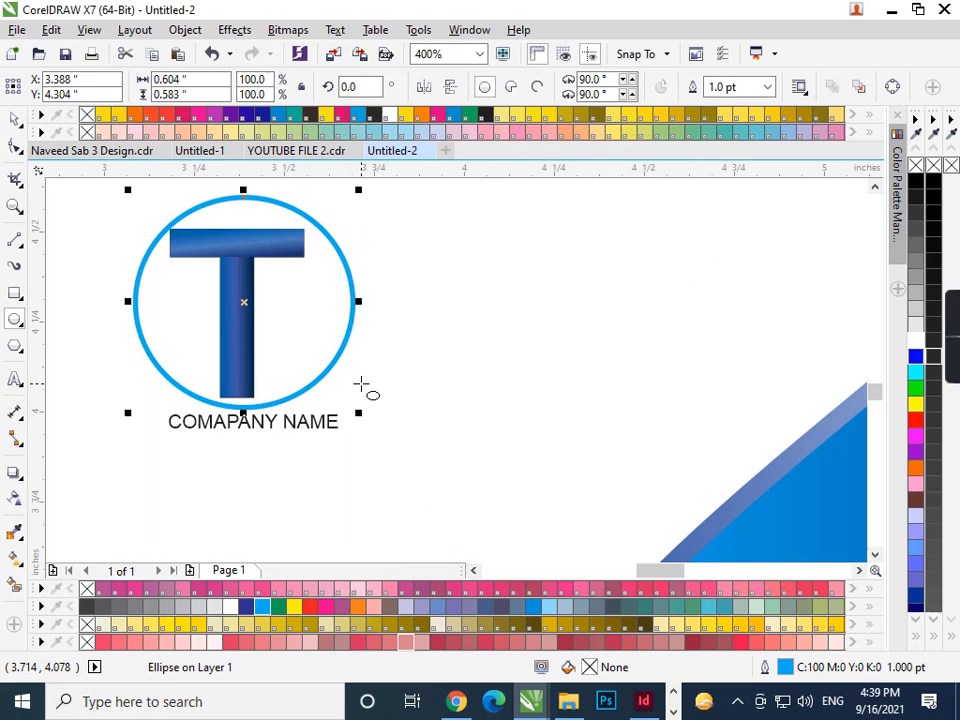
key("Left")
scroll(366, 390, "down", 1)
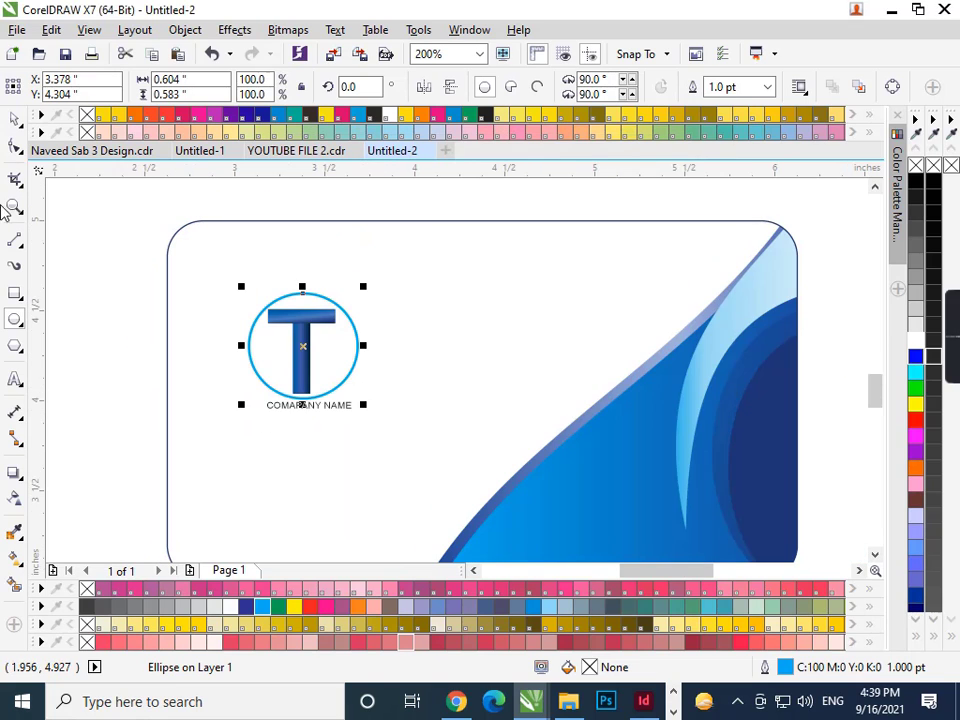
- Make 'COMAPANY NAME' bold cyan, nudge it left, and zoom out to both cards
left_click(15, 119)
left_click(291, 426)
scroll(312, 419, "up", 1)
left_click_drag(391, 440, 103, 336)
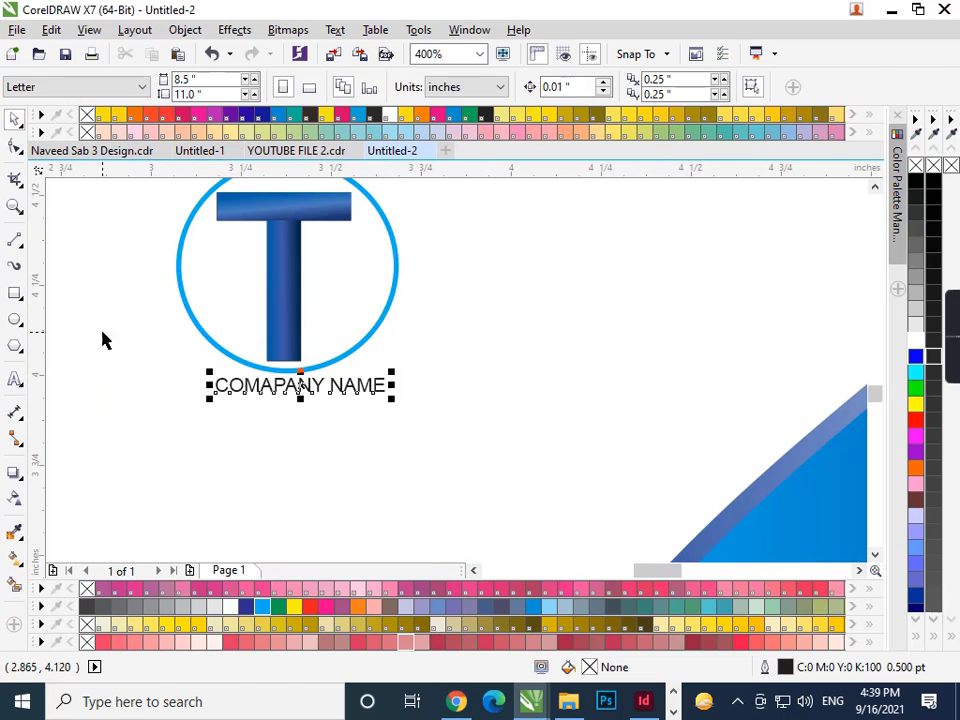
key("Left")
left_click(266, 606)
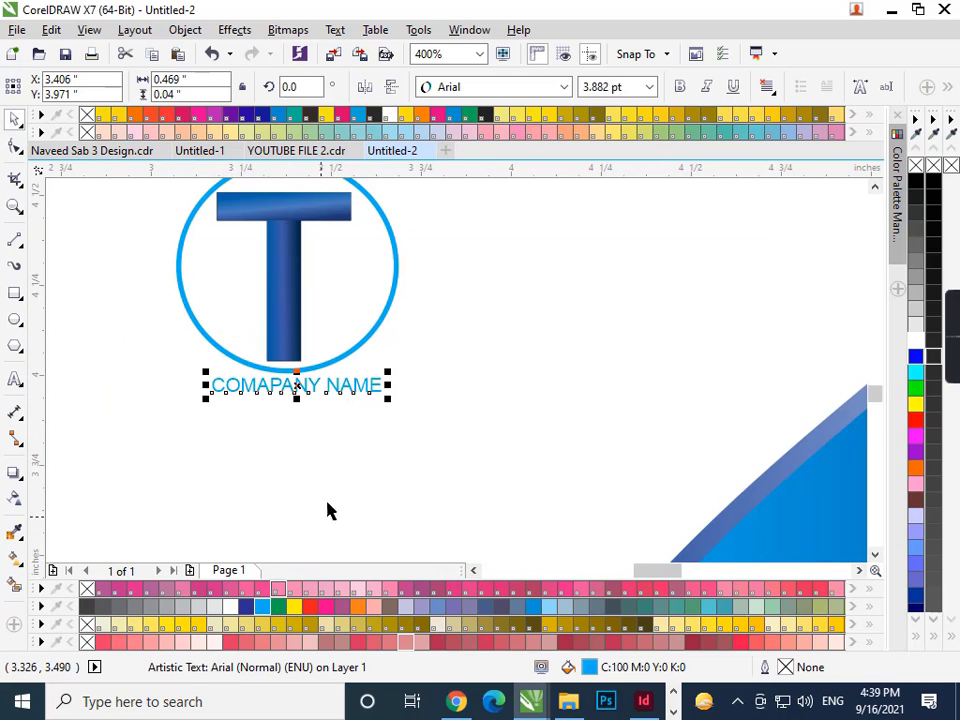
left_click(679, 86)
scroll(478, 285, "down", 1)
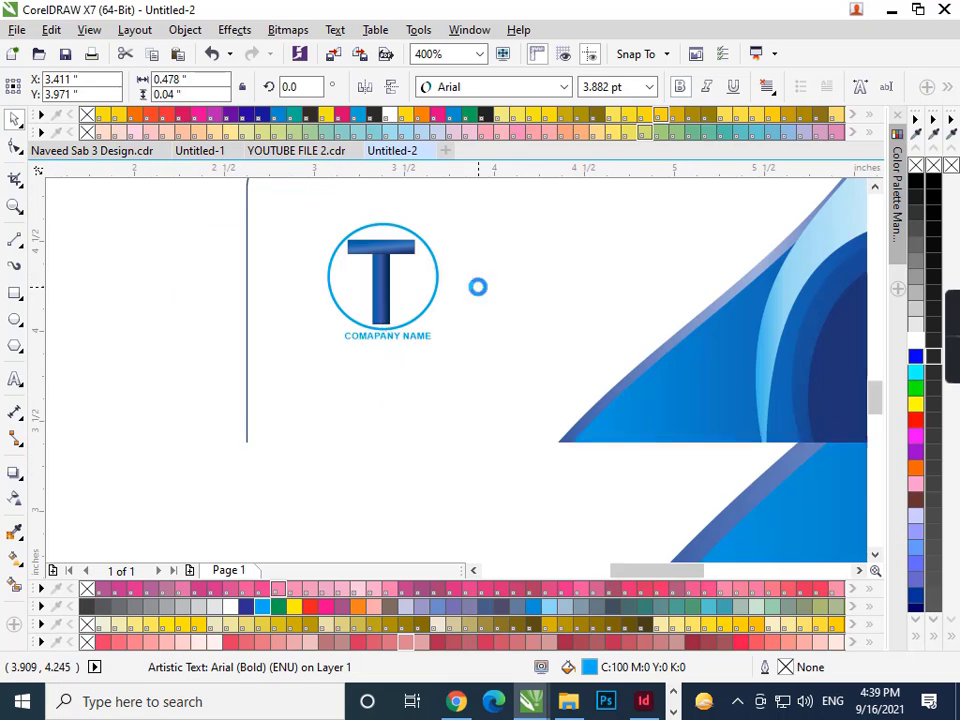
left_click(155, 368)
key("F4")
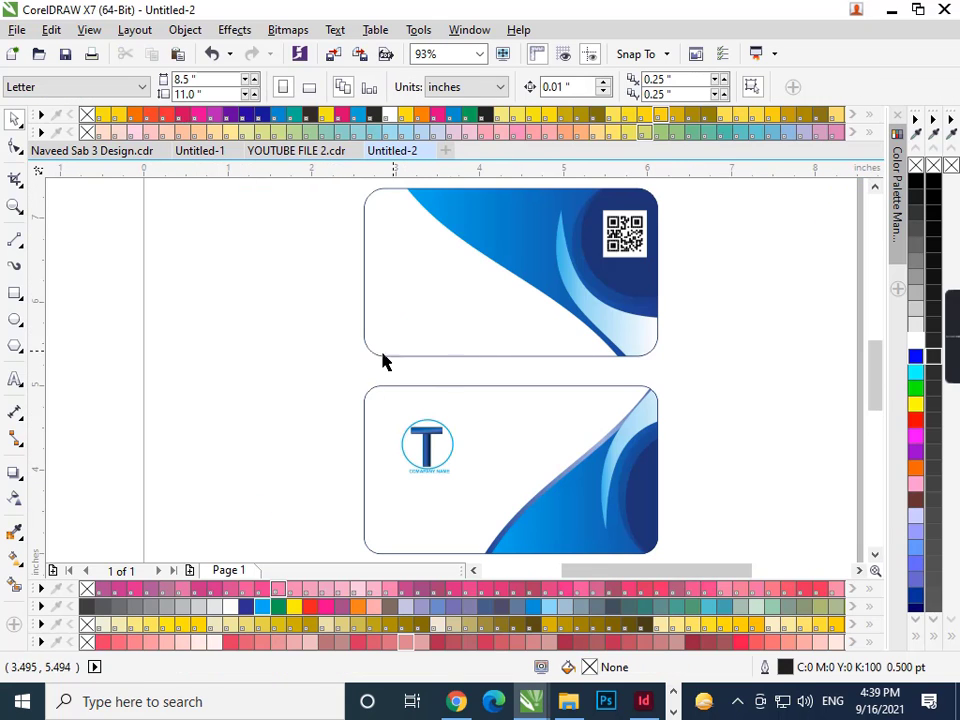
- Move the phone, website and email group onto the QR card
scroll(385, 361, "down", 2)
key("ctrl+v")
left_click_drag(248, 266, 381, 386)
left_click_drag(304, 317, 476, 405)
scroll(405, 345, "up", 2)
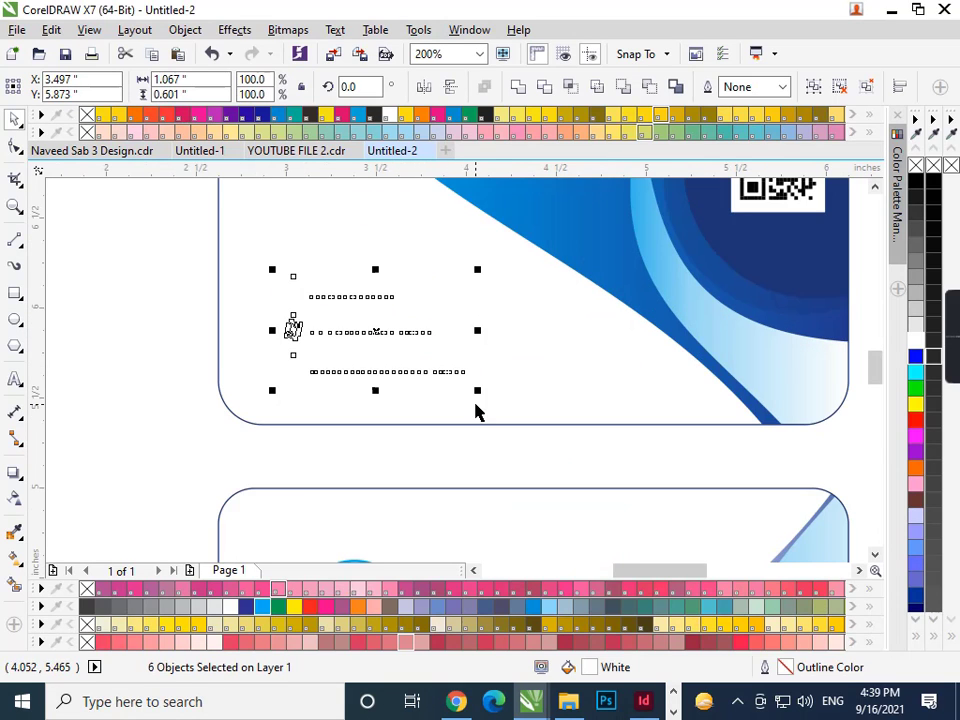
left_click(264, 613)
left_click(178, 424)
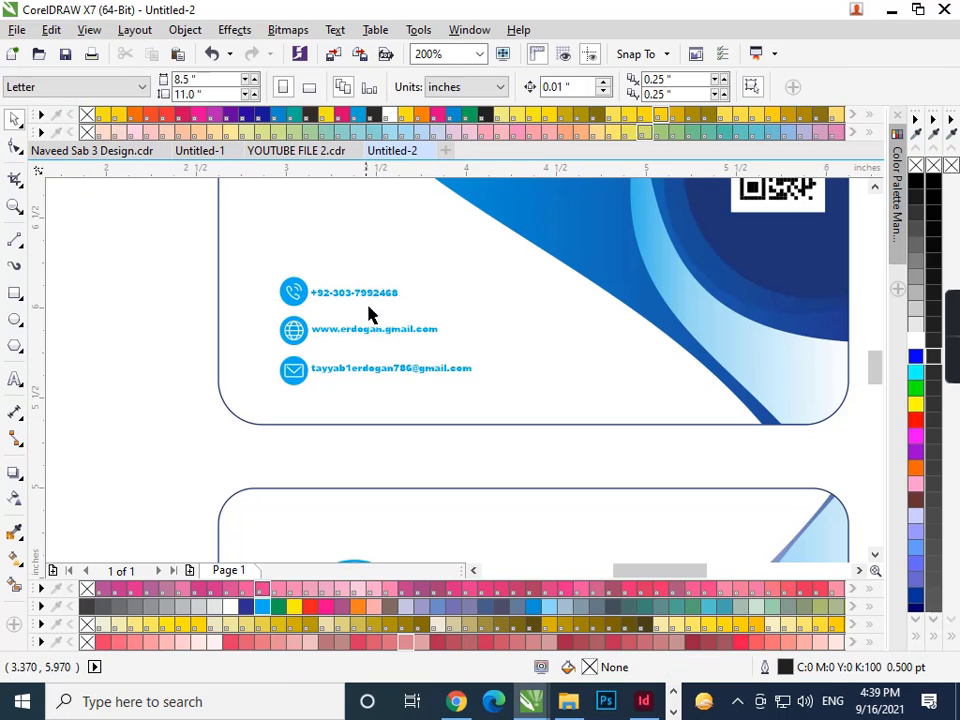
left_click_drag(430, 268, 343, 317)
key("ctrl+z")
left_click_drag(428, 313, 352, 293)
- Set the phone, website and email text to Maiandra GD
left_click(354, 295)
left_click(505, 88)
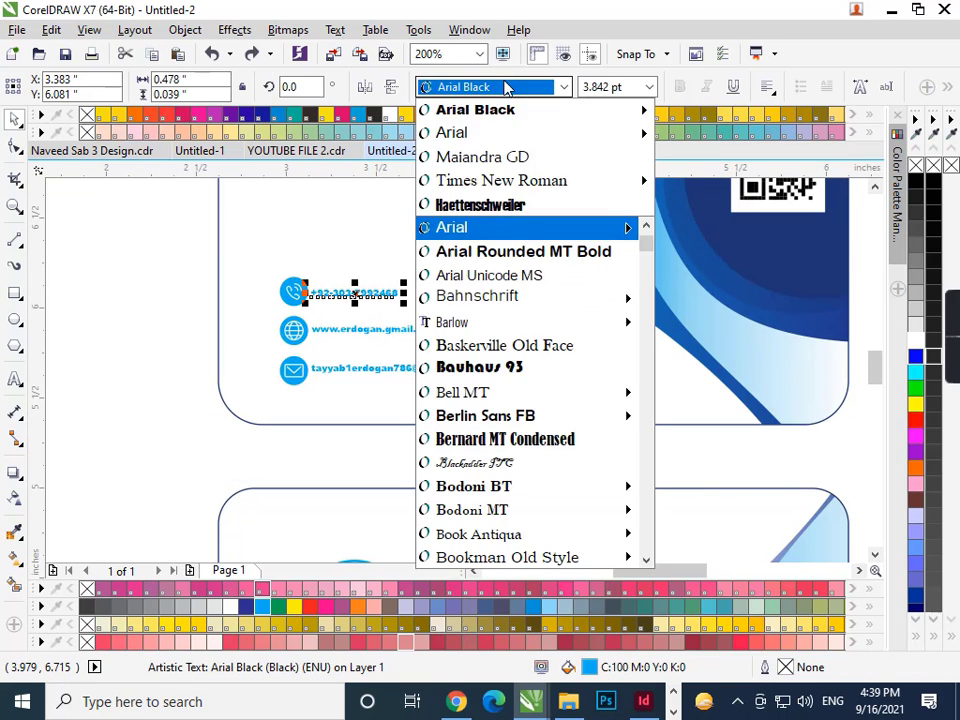
left_click(505, 156)
scroll(395, 296, "up", 2)
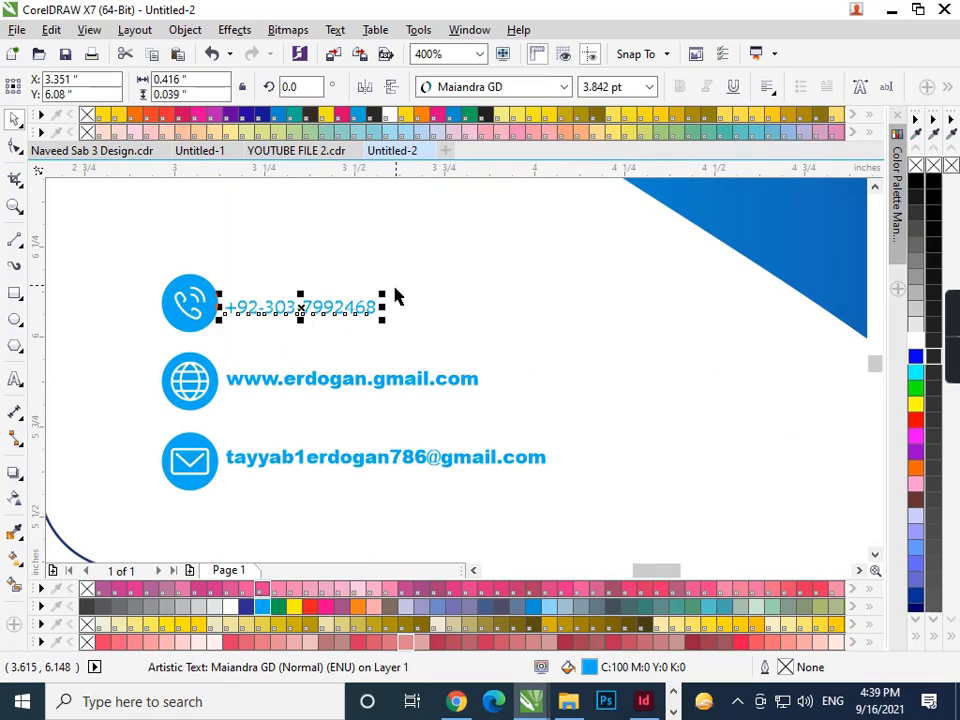
left_click(405, 383)
left_click(425, 458, "shift")
left_click(540, 88)
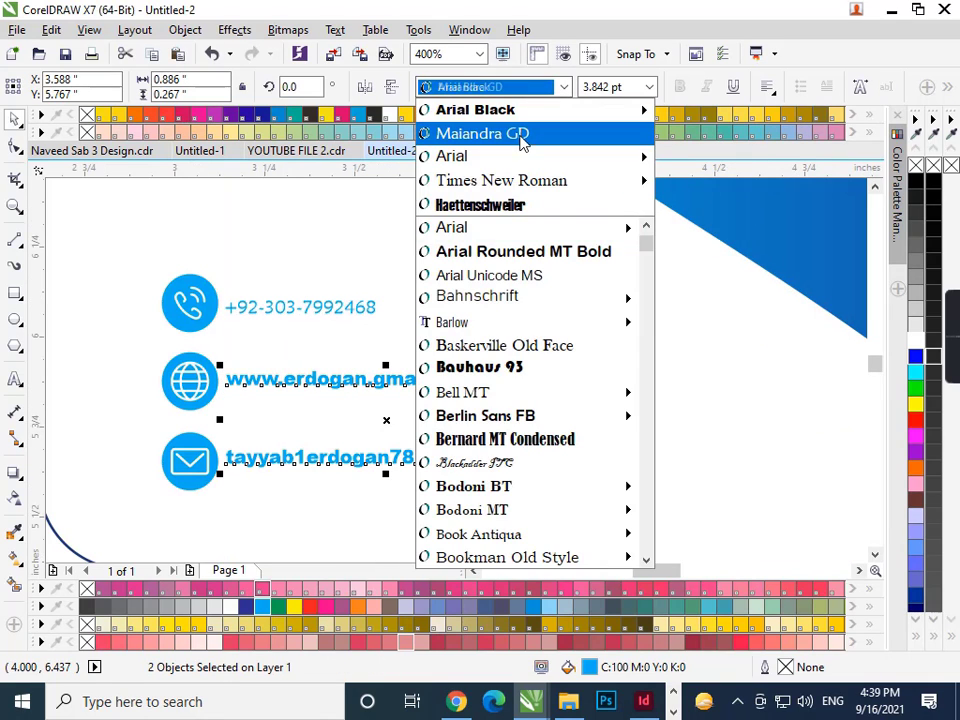
left_click(512, 131)
key("Right")
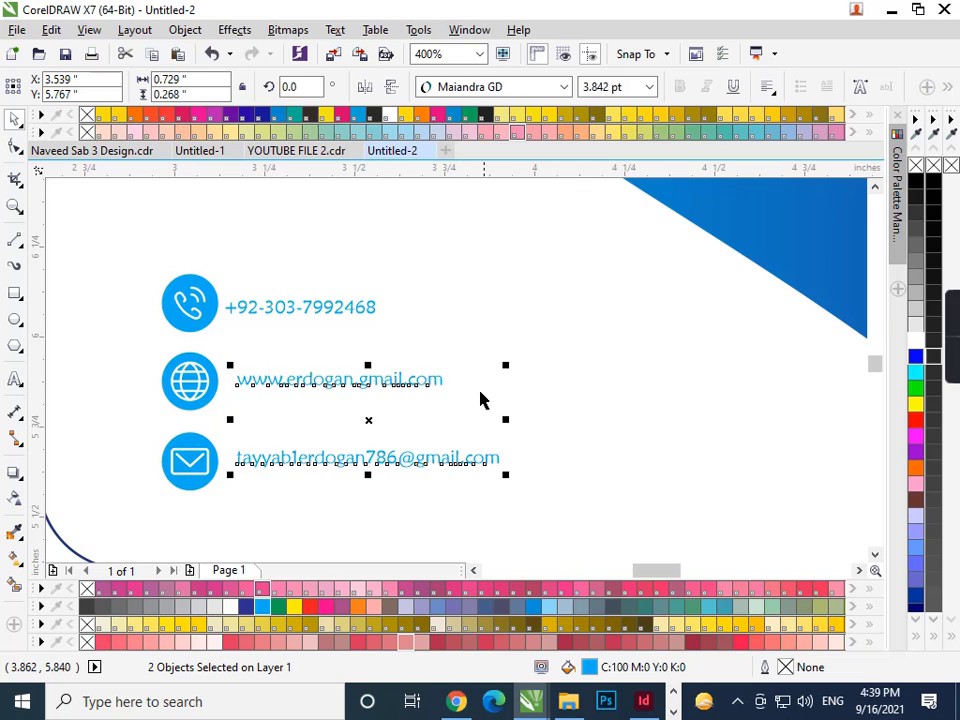
key("Left")
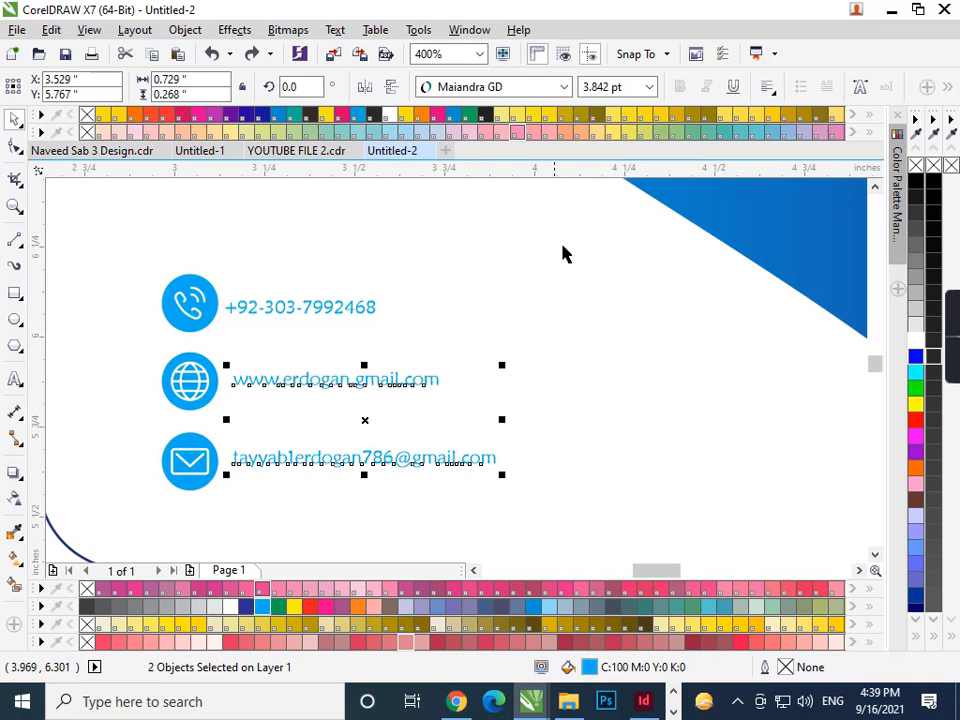
left_click_drag(563, 254, 226, 490)
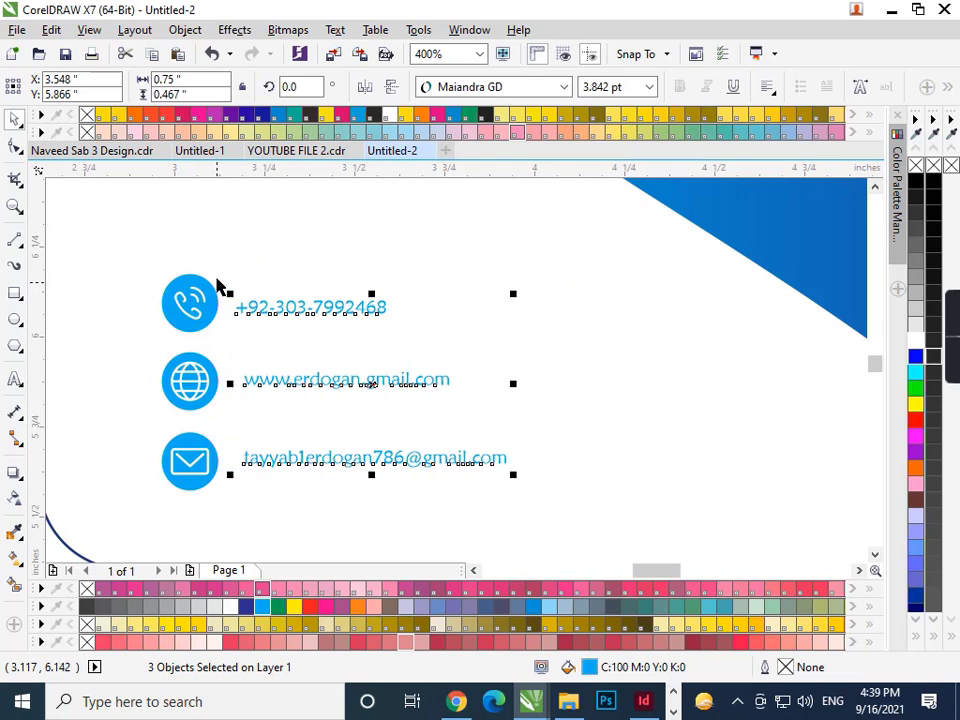
- Shrink the phone, globe and envelope icons to about a third of their size
left_click_drag(222, 258, 146, 352)
scroll(150, 348, "up", 1)
left_click_drag(288, 341, 154, 498)
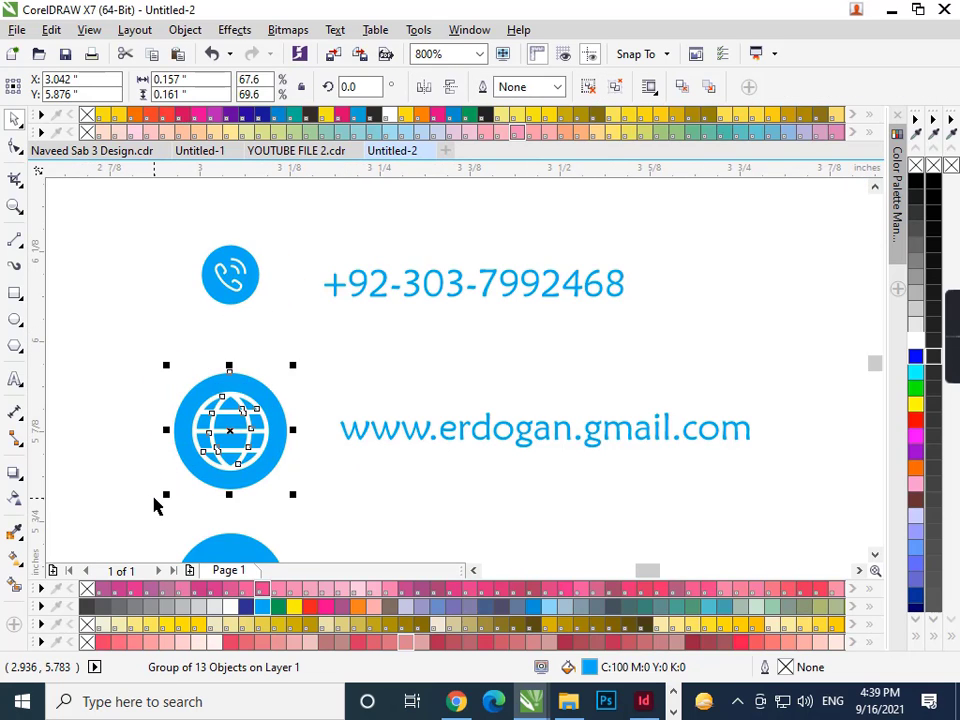
key("ctrl+r")
scroll(302, 407, "down", 1)
left_click_drag(315, 454, 281, 486)
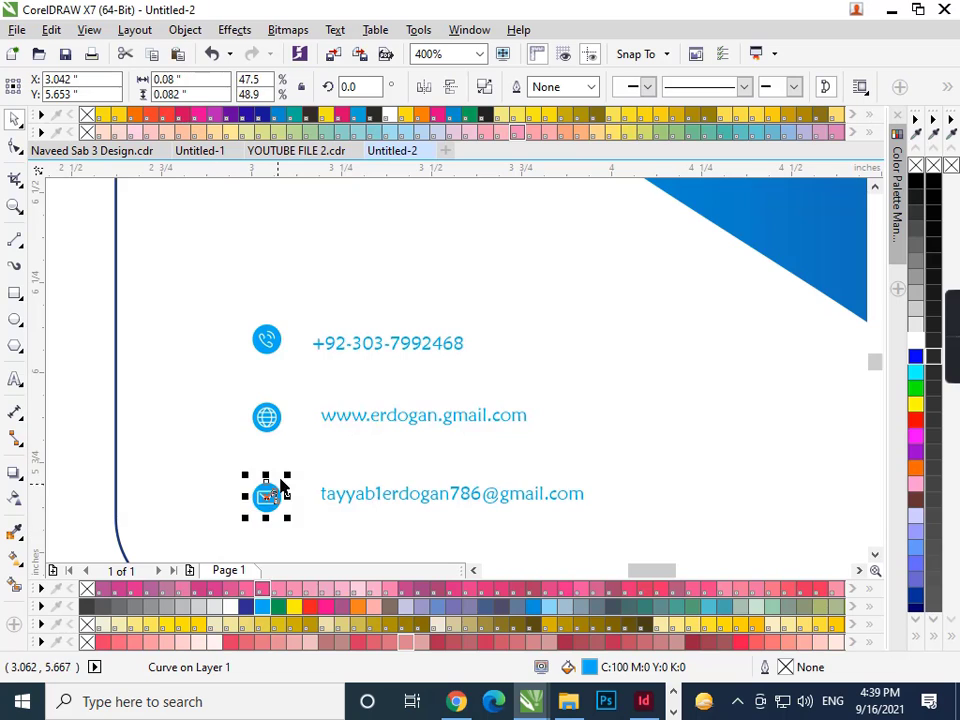
scroll(281, 486, "down", 1)
left_click_drag(138, 377, 185, 442)
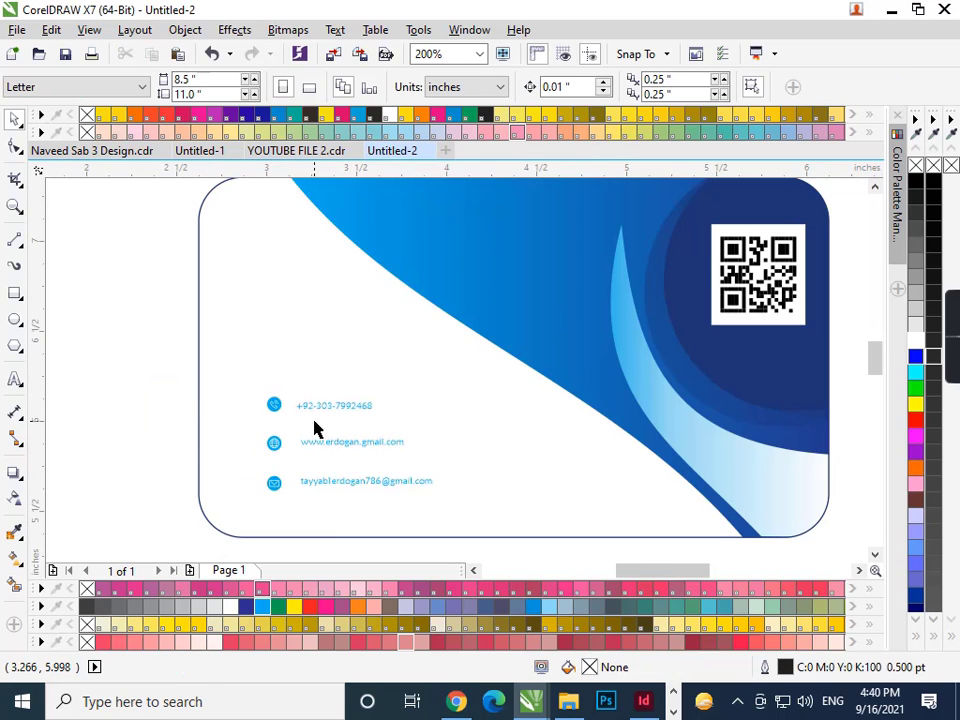
- Move the phone, website and email rows down into place
left_click_drag(421, 430, 422, 430)
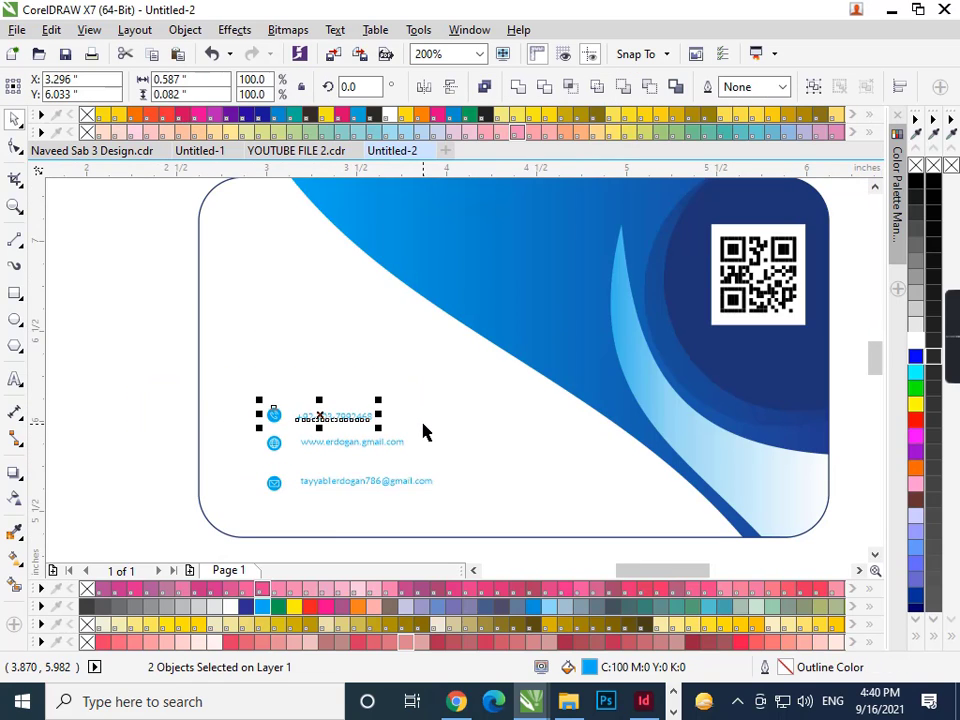
left_click_drag(165, 383, 437, 467)
key("Down")
key("Down")
key("Down")
key("Down")
key("Down")
key("Down")
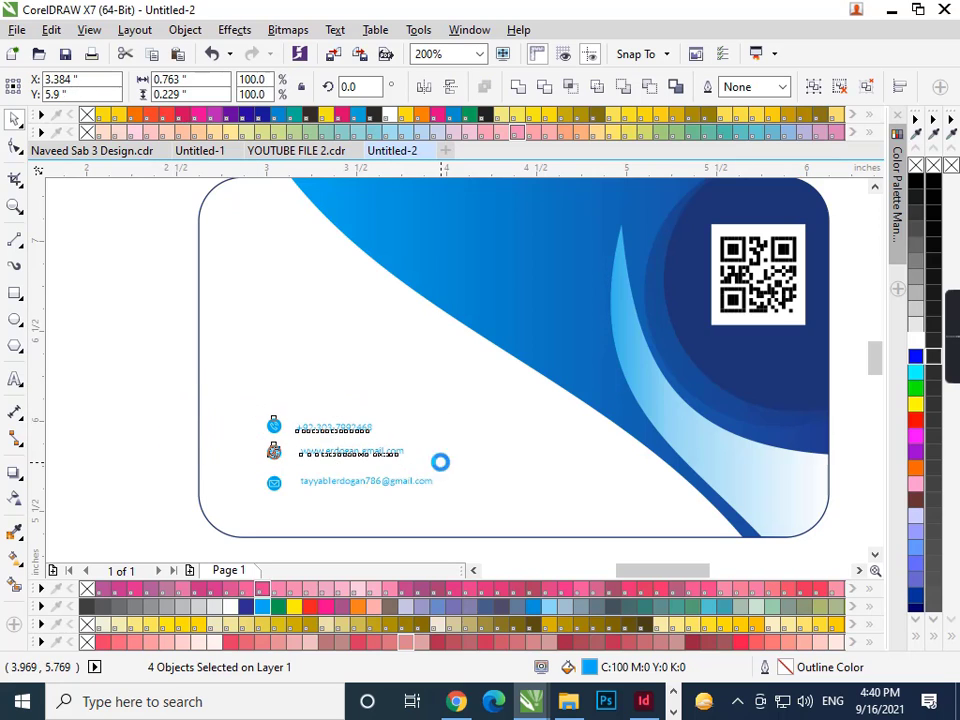
left_click_drag(446, 514, 279, 458)
left_click_drag(475, 395, 478, 397)
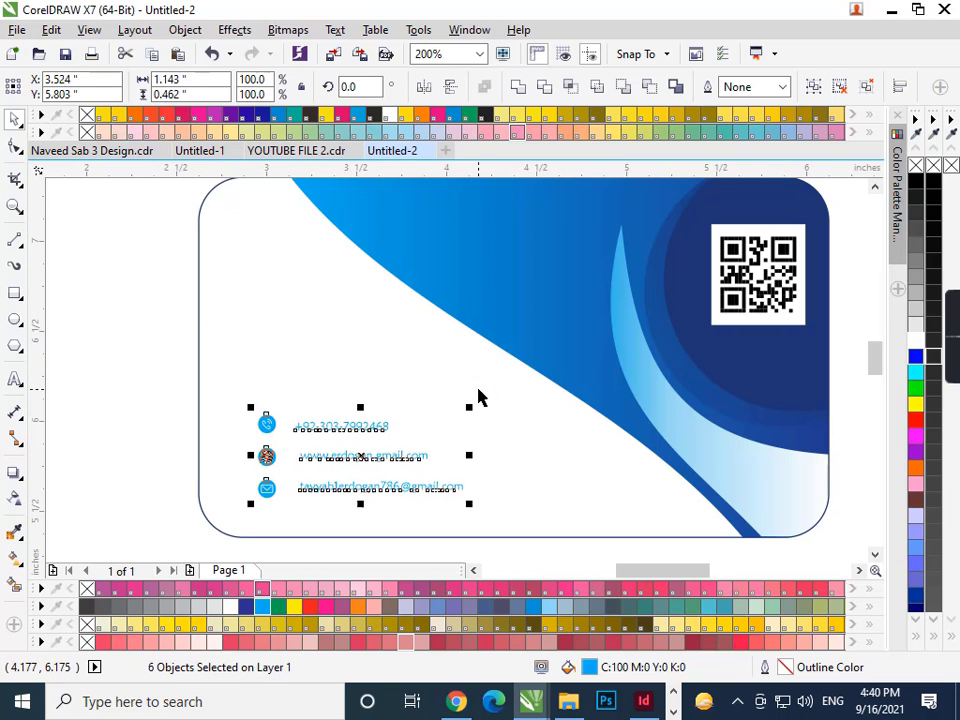
left_click(140, 387)
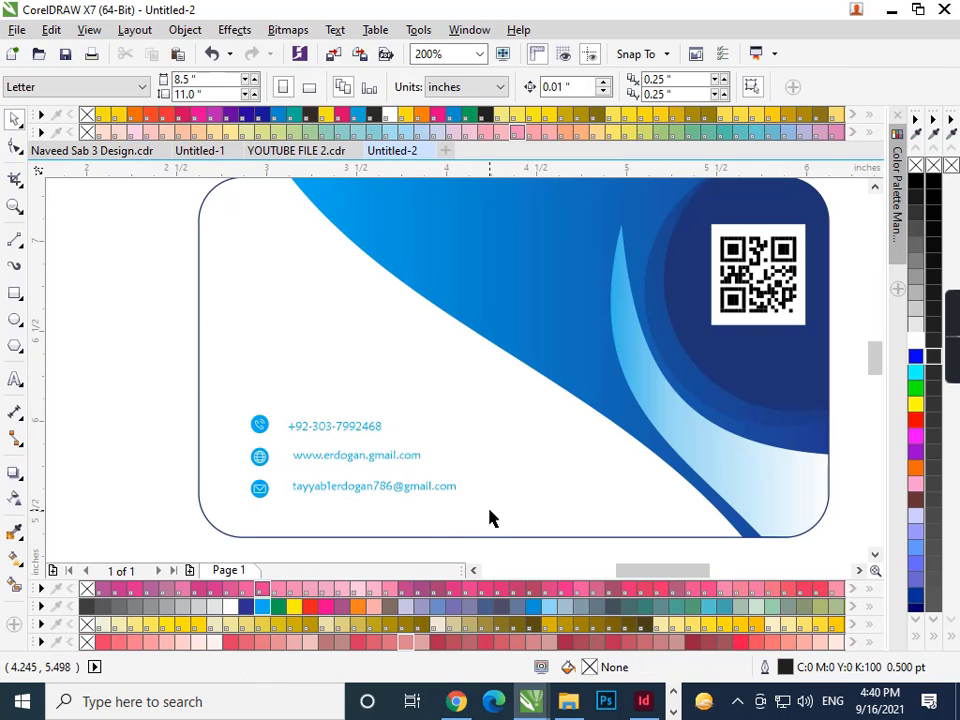
- Give the three contact text lines a darker blue shade
left_click_drag(489, 516, 280, 398)
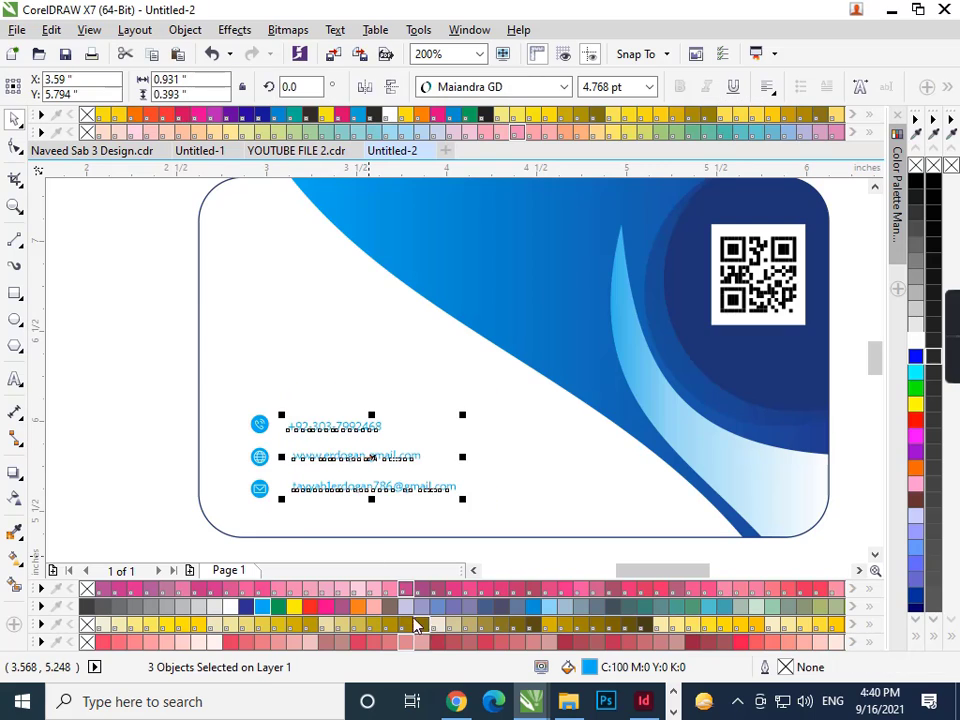
left_click(266, 606)
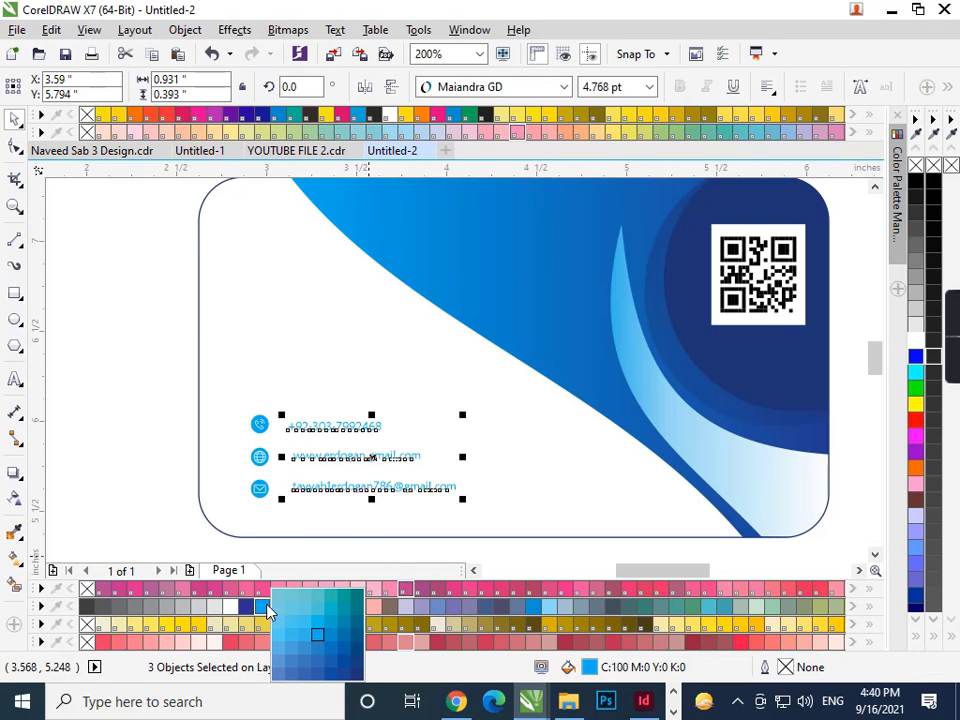
left_click(358, 661)
left_click_drag(178, 377, 276, 510)
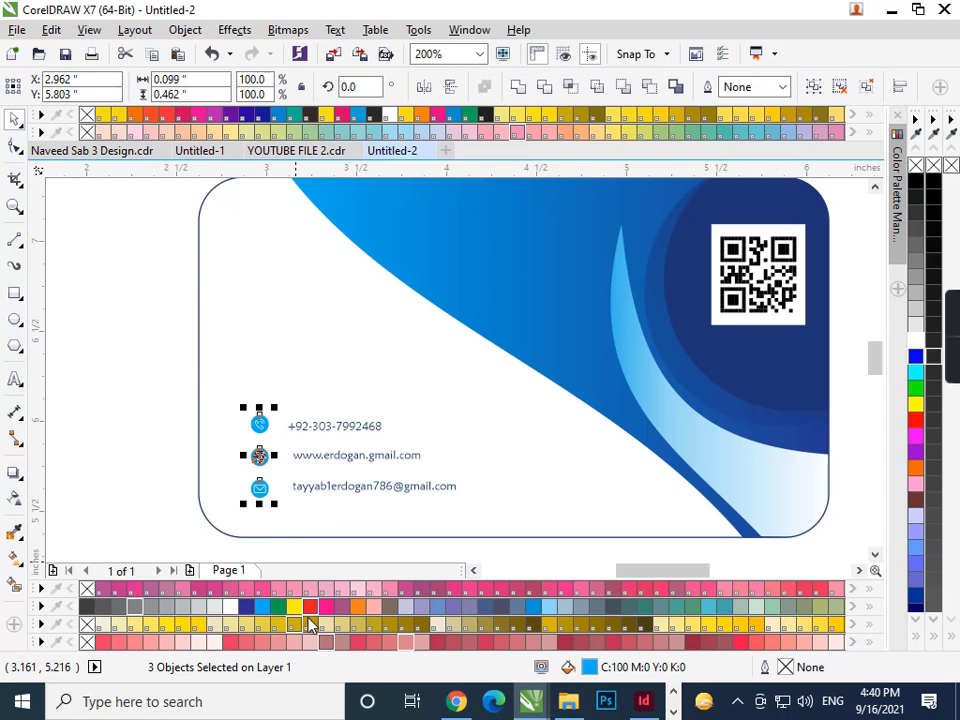
left_click_drag(474, 511, 296, 406)
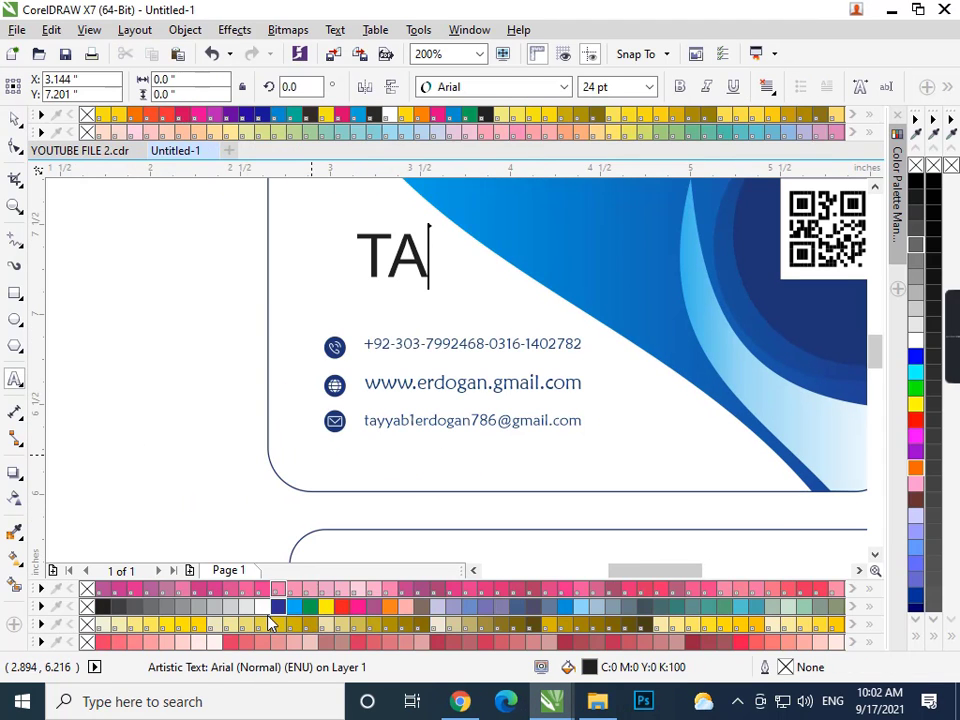
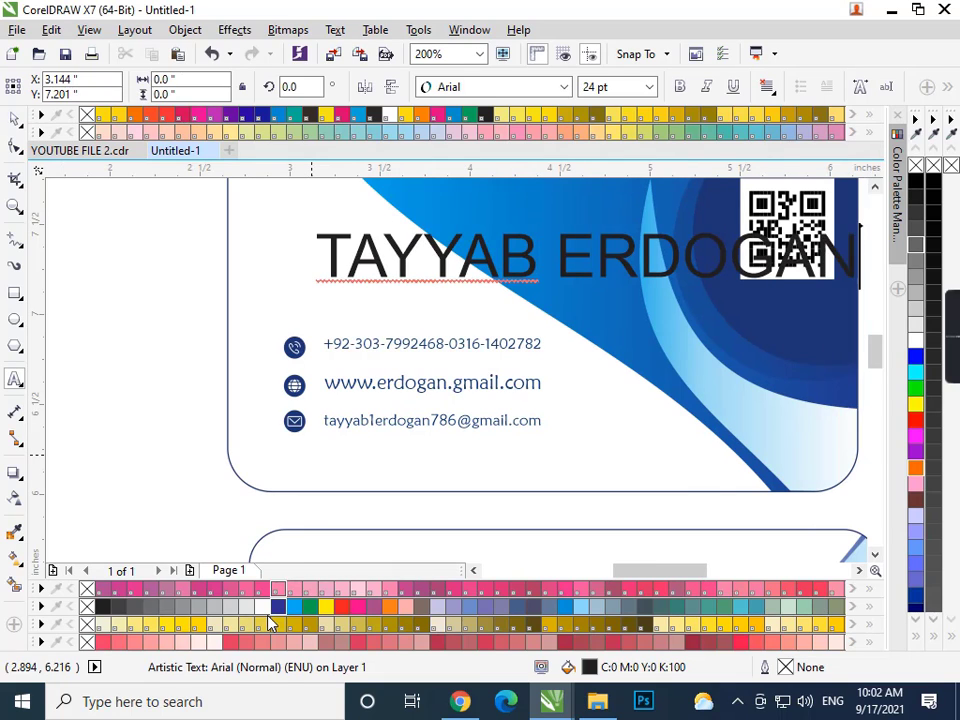
- Type the cardholder's full name and size it just above the phone line
left_click(15, 118)
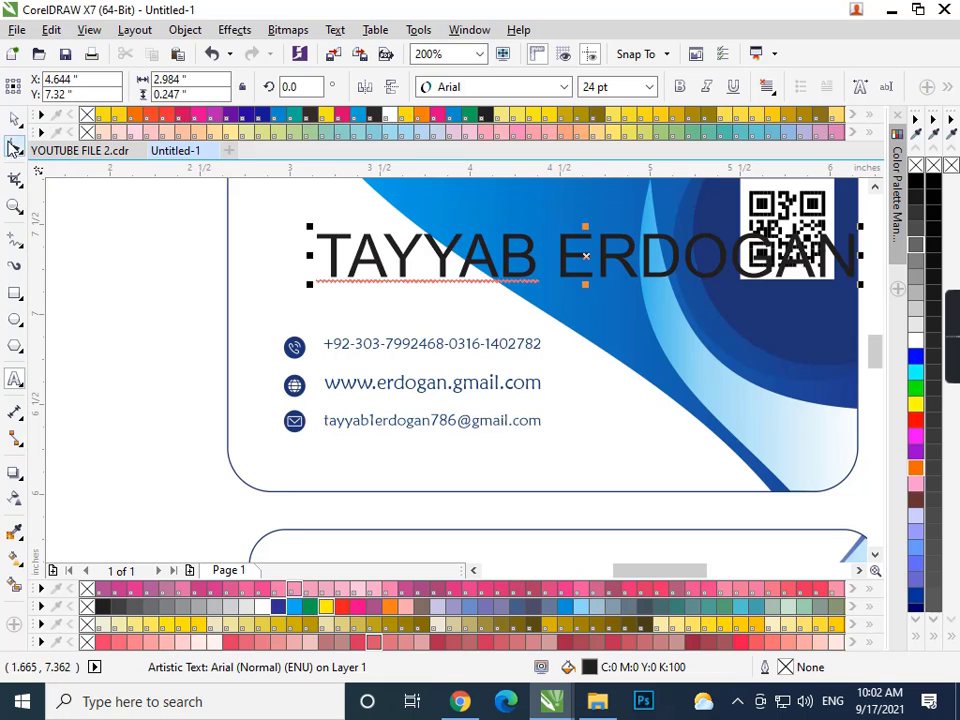
left_click_drag(309, 282, 445, 330)
left_click_drag(640, 285, 650, 268)
left_click_drag(580, 258, 405, 305)
left_click_drag(489, 313, 521, 332)
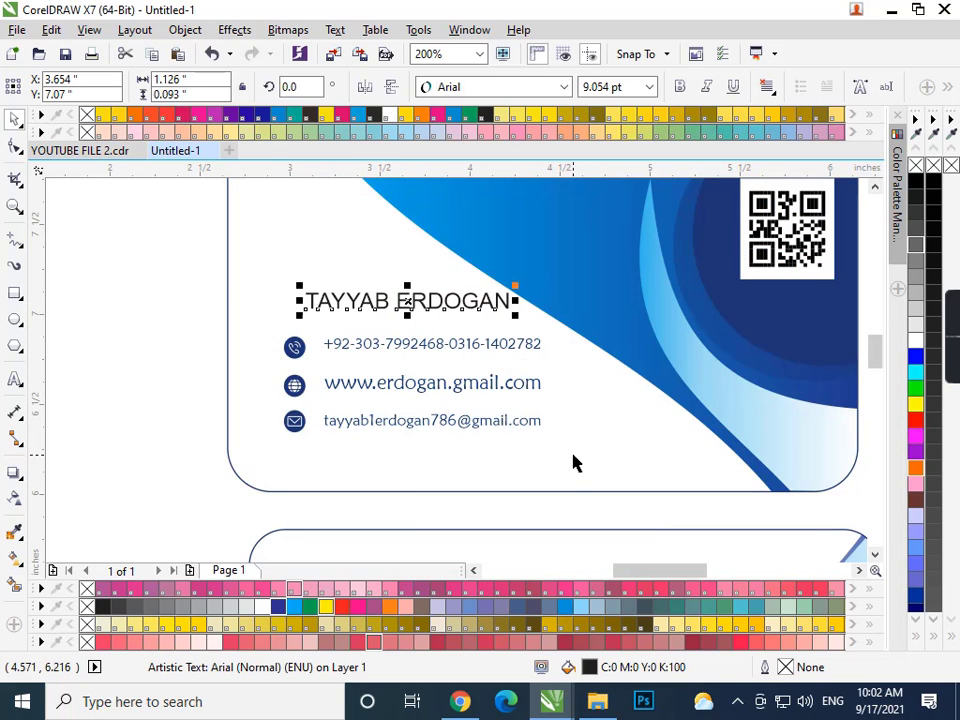
- Enlarge the name, icons and contact block slightly and shift it into place
left_click_drag(573, 455, 229, 274)
left_click_drag(340, 341, 551, 459)
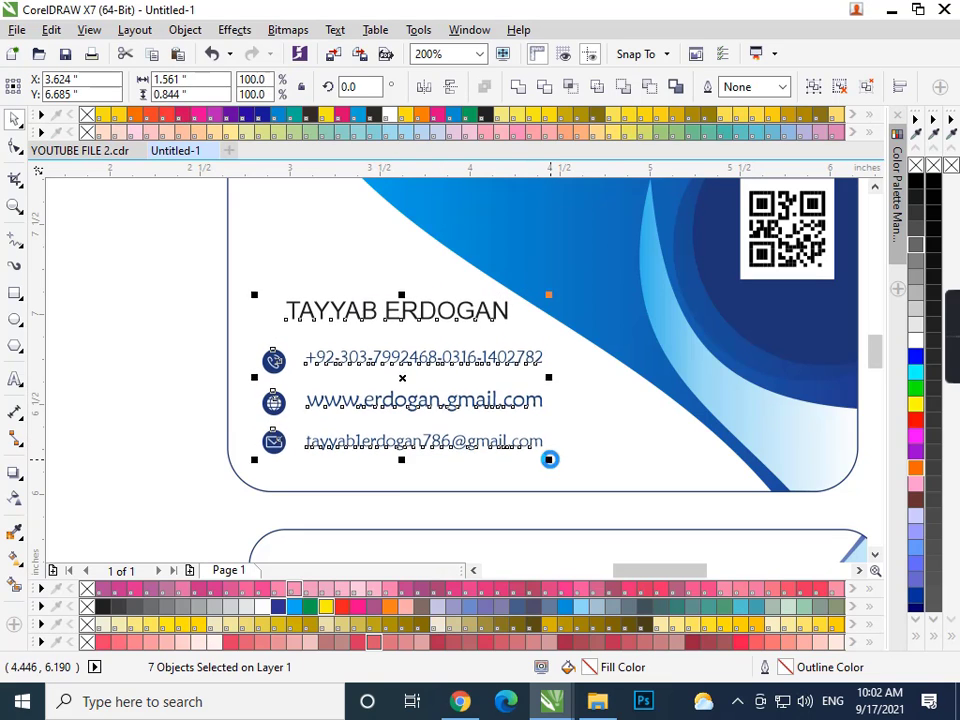
key("Down")
left_click_drag(545, 312, 553, 311)
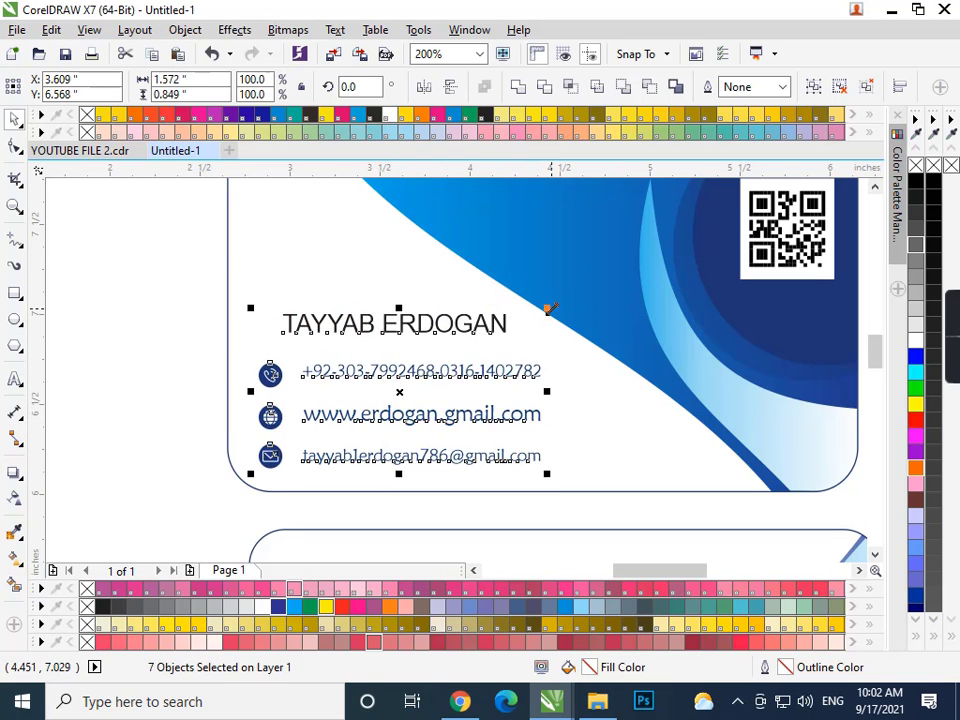
left_click(177, 314)
- Duplicate the name, change the copy to 'Graphic Designer' and centre it under the name
left_click(425, 331)
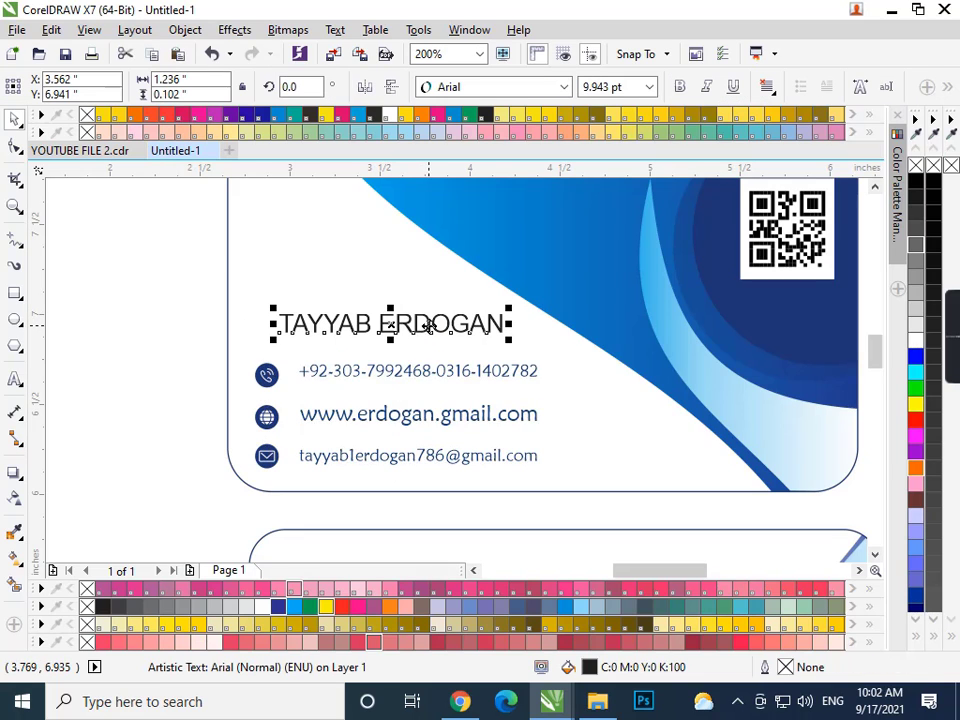
left_click_drag(389, 323, 389, 293)
right_click(389, 293)
double_click(505, 328)
left_click_drag(505, 325, 264, 306)
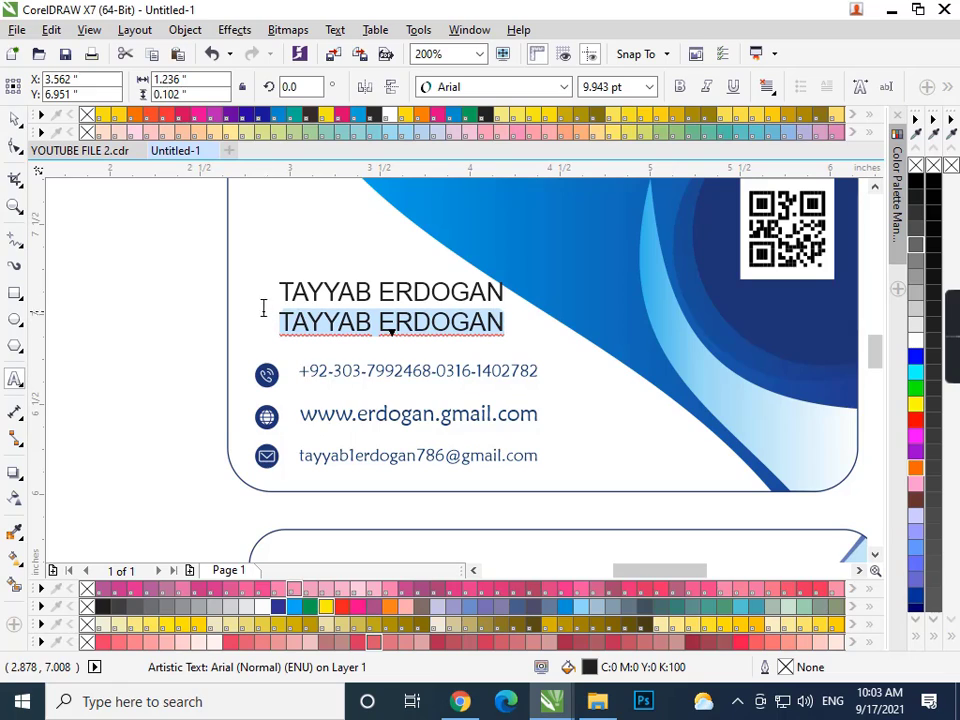
type("G")
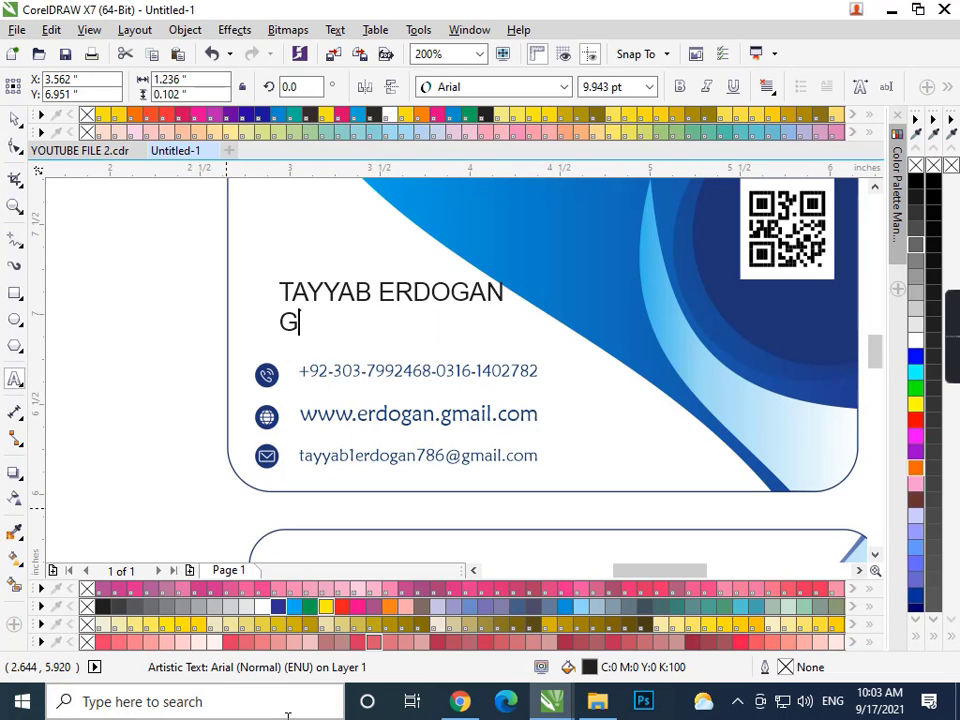
type("ar")
type("phic Designer")
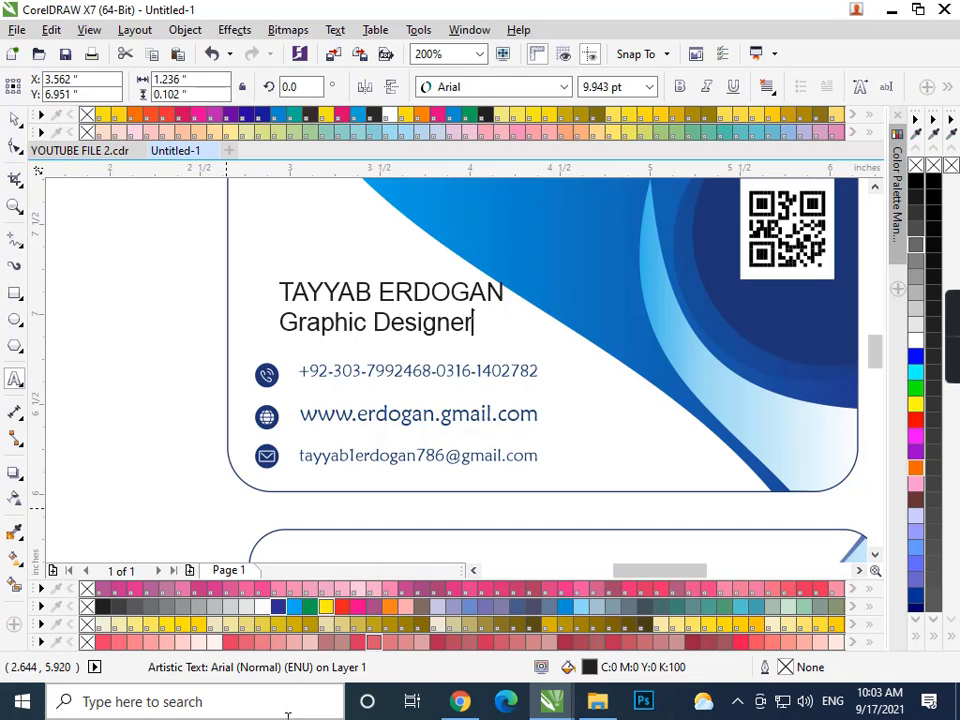
left_click(15, 118)
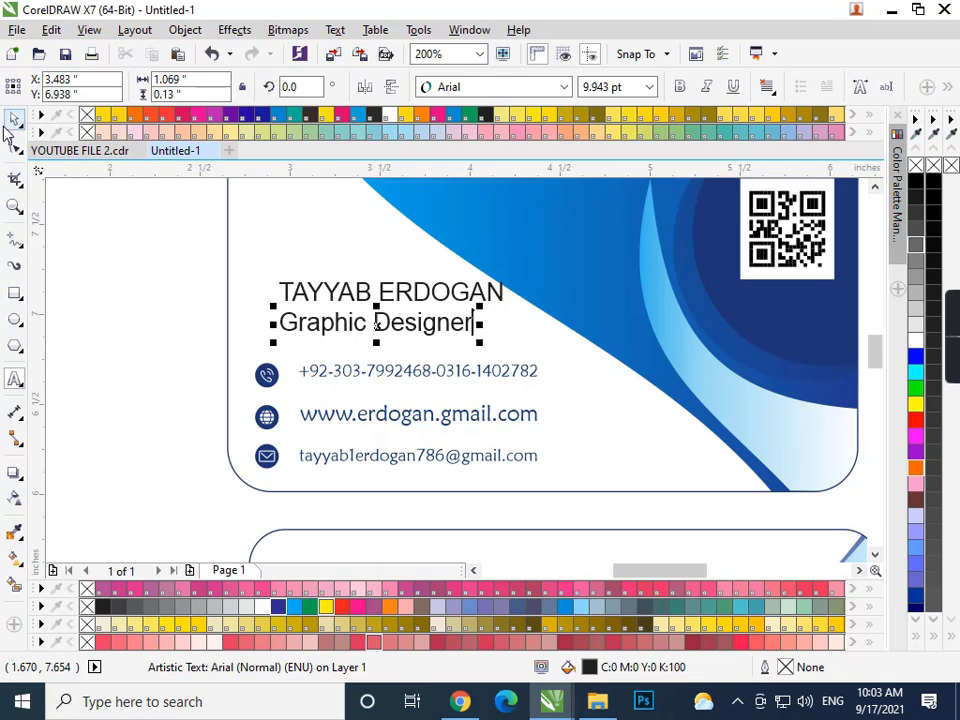
left_click(441, 298, "shift")
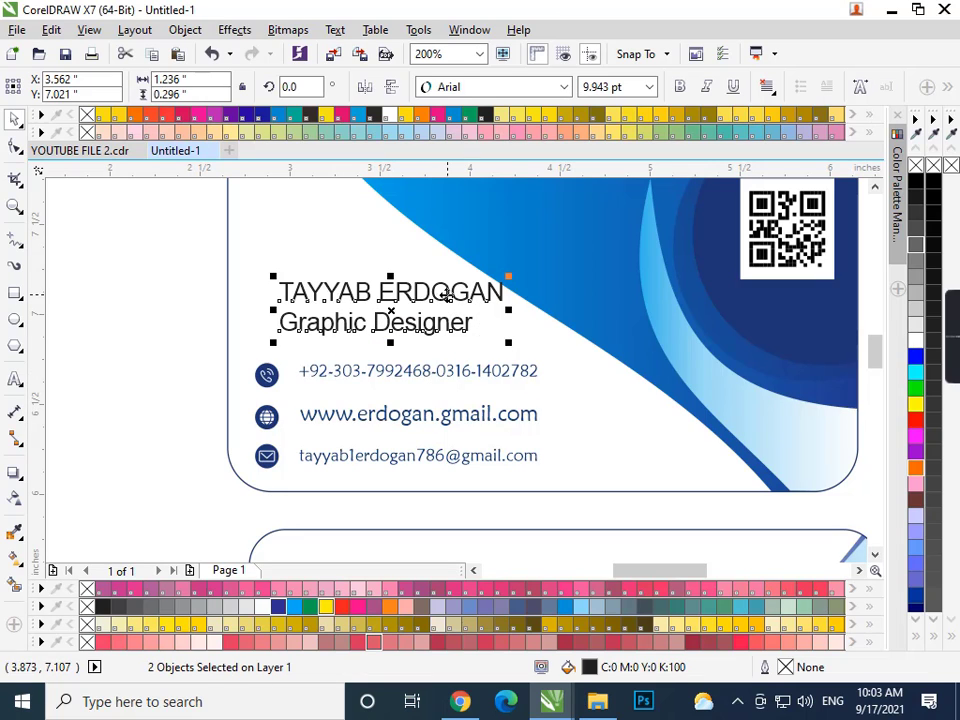
key("c")
- Make the name bold, shrink the Graphic Designer title and nudge both lines into place
left_click_drag(152, 240, 575, 330)
left_click(680, 87)
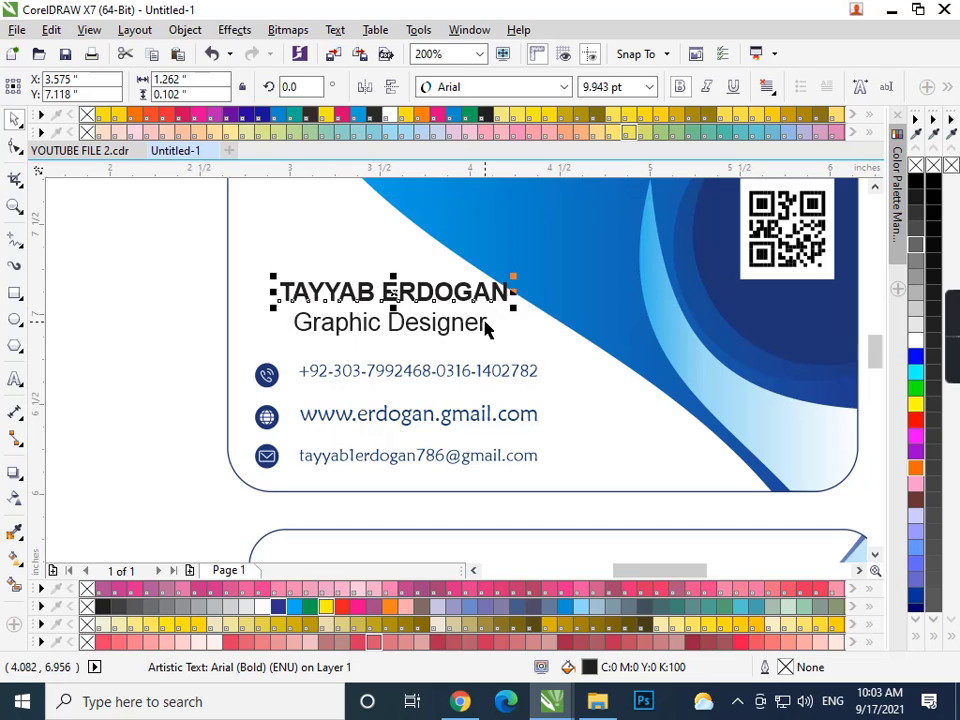
left_click(488, 341)
left_click_drag(492, 343, 242, 228)
left_click_drag(466, 331, 467, 343)
key("Right")
key("Down")
key("Down")
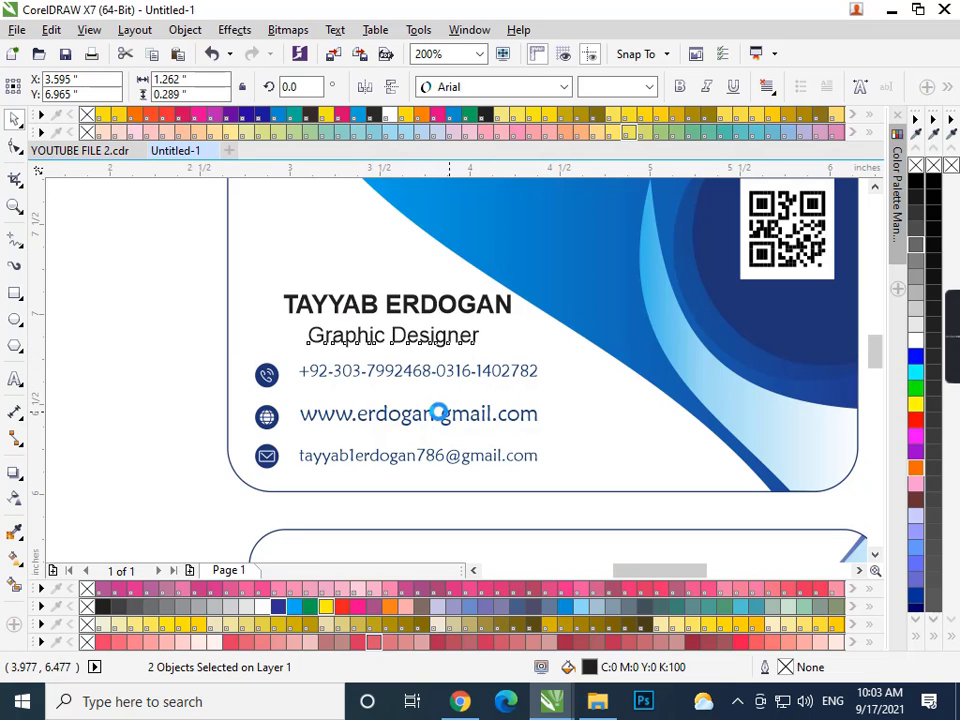
left_click(176, 334)
- Colour the name with the swoosh's bright blue and the title dark navy
left_click(355, 313)
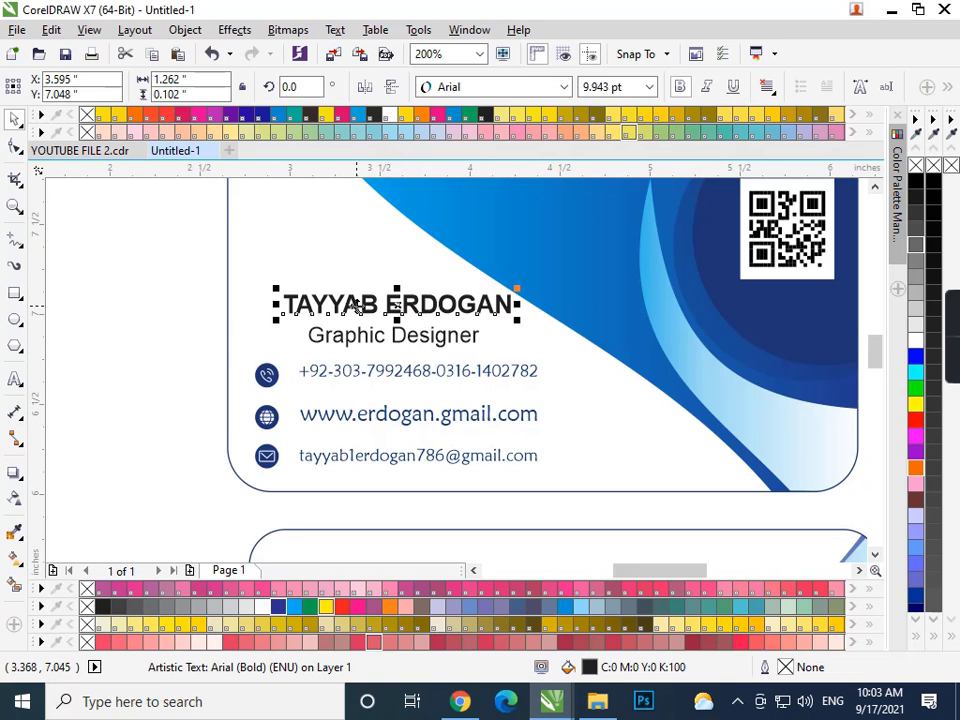
left_click(548, 238)
left_click(432, 340)
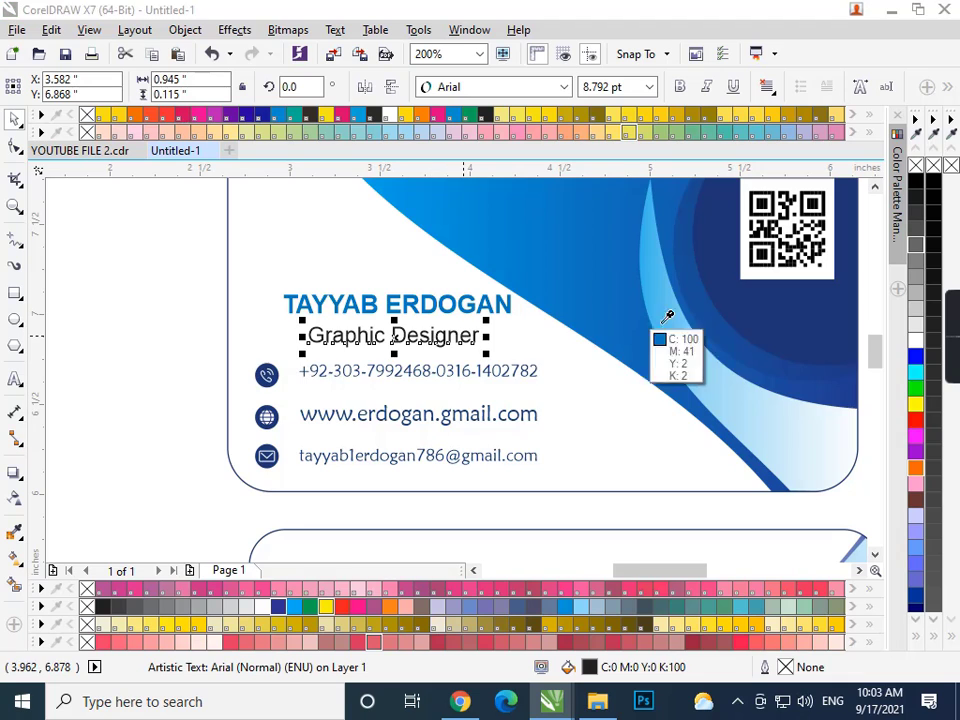
left_click(788, 321)
left_click_drag(163, 255, 526, 453)
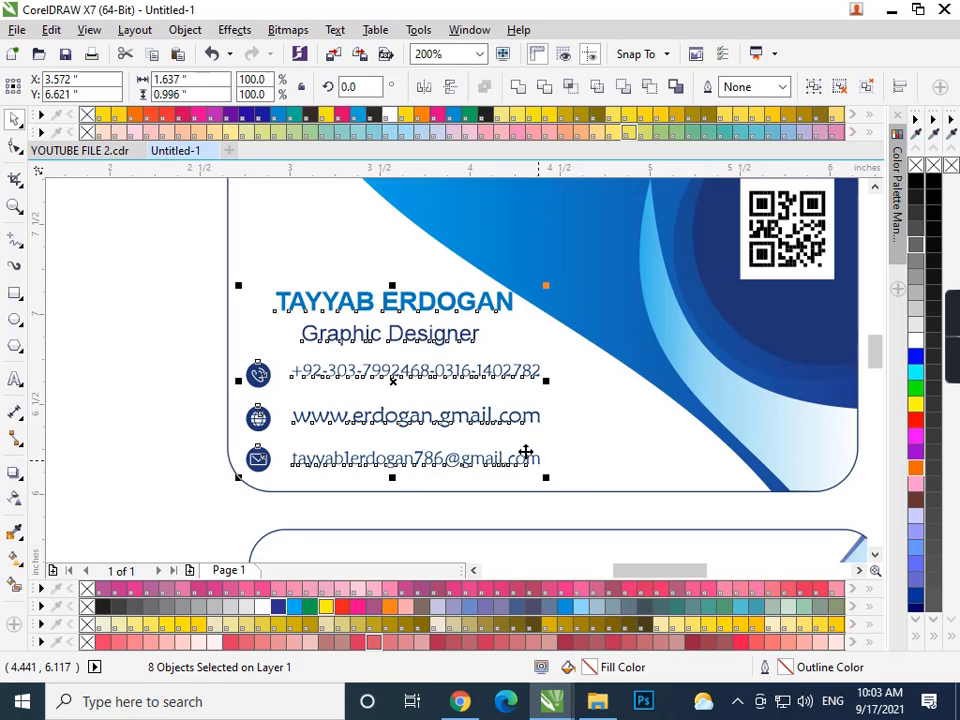
- Copy the website line from the QR card to below 'COMAPANY NAME' on the logo card
left_click(160, 306)
scroll(340, 456, "down", 2)
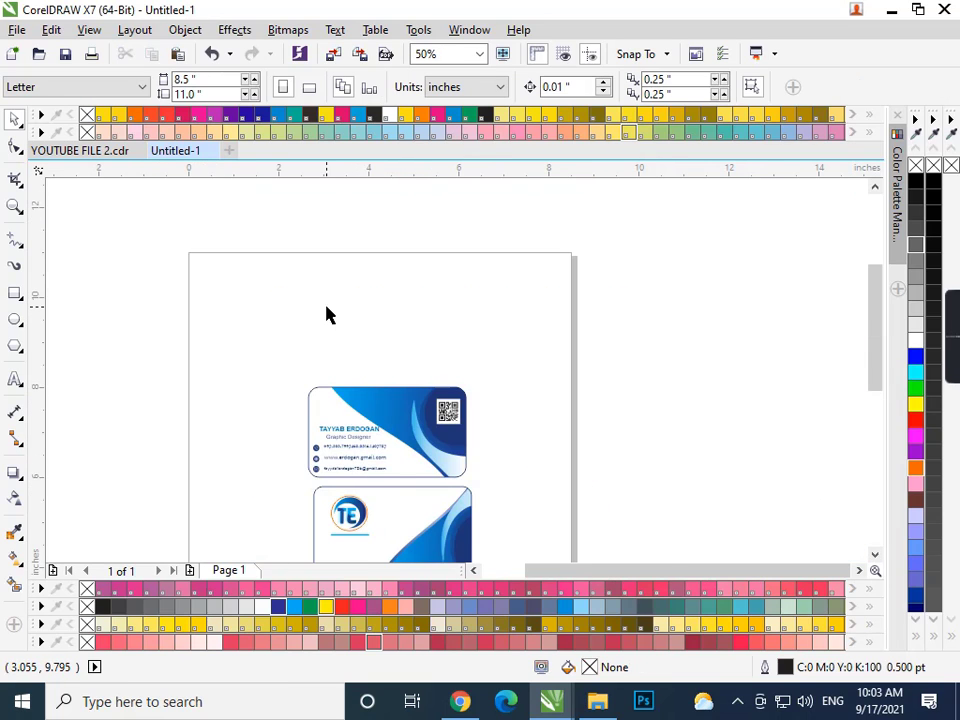
key("F4")
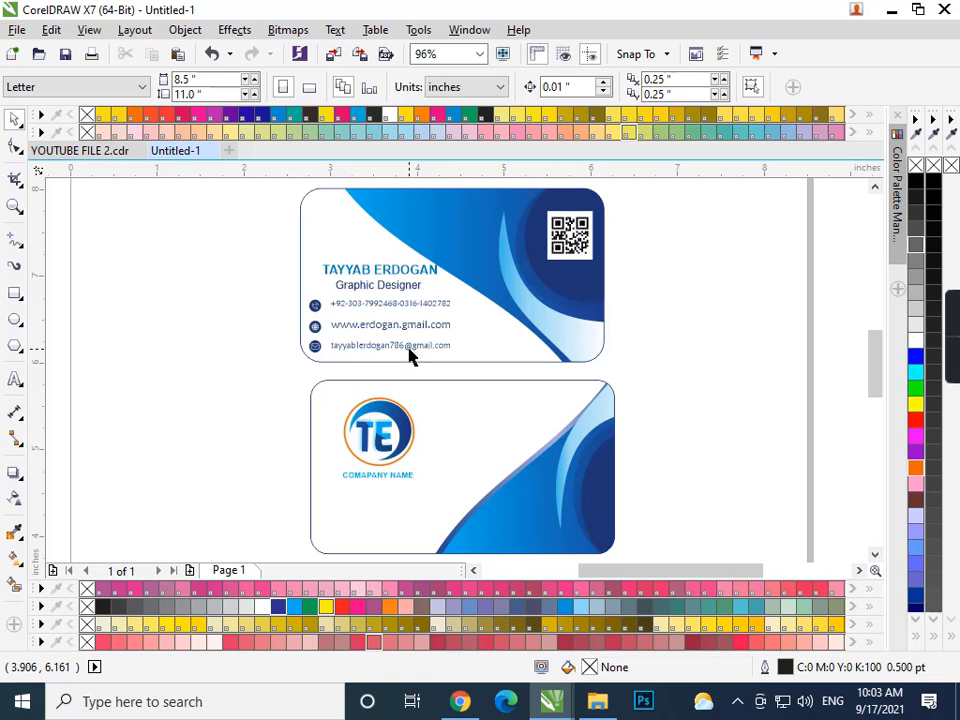
left_click(403, 347)
left_click(398, 327)
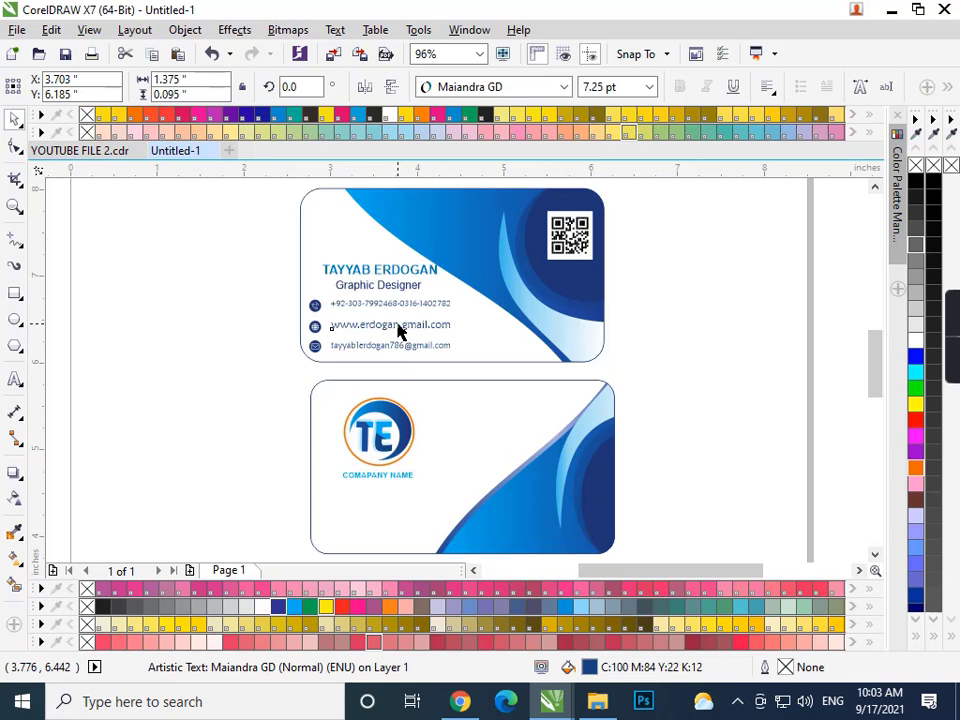
left_click_drag(367, 329, 384, 497)
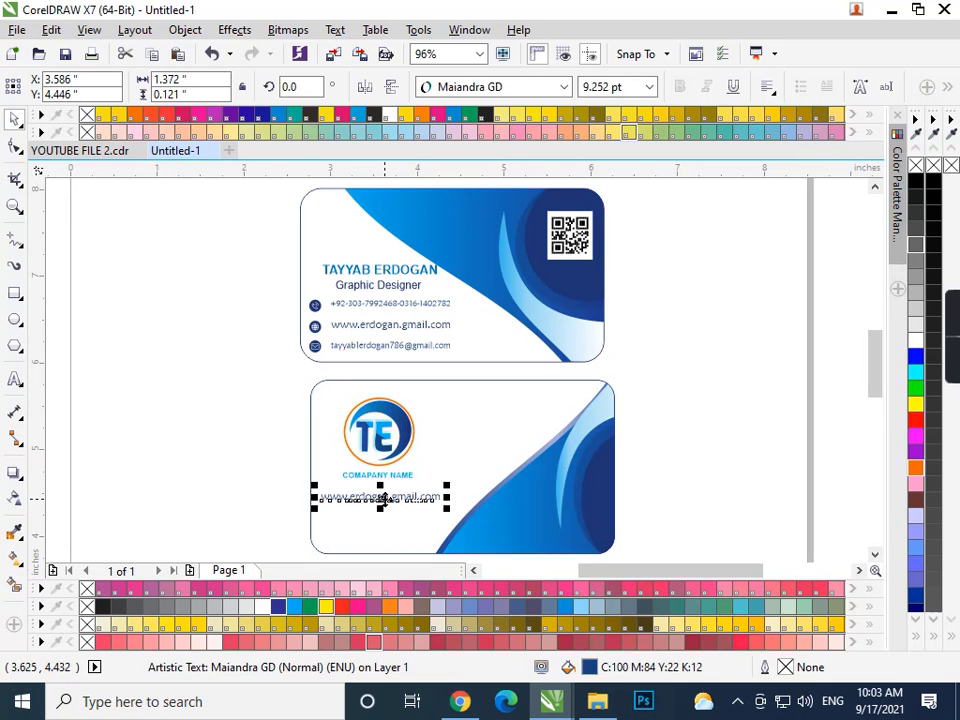
left_click(632, 427)
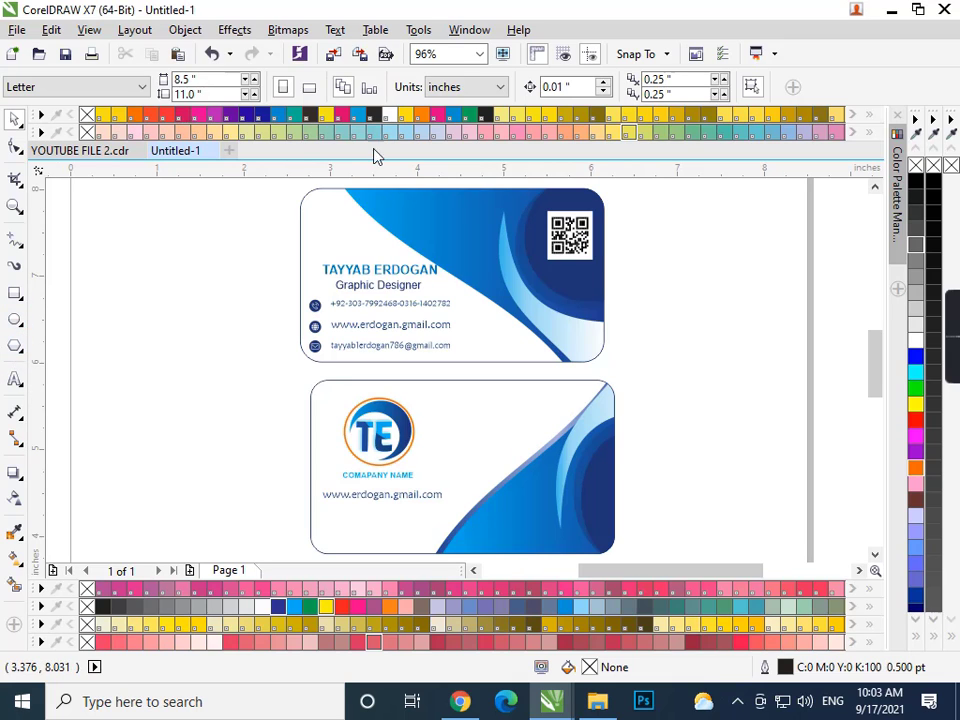
- Make a scaled-down copy of the TE logo and drop it onto the QR card
scroll(597, 381, "down", 2)
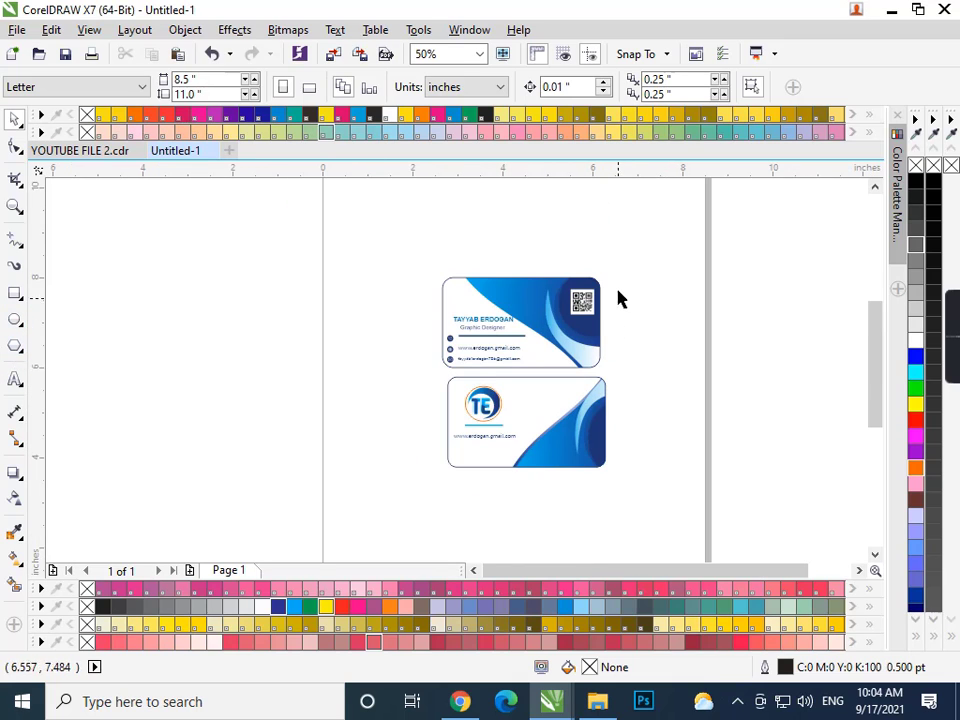
left_click_drag(617, 251, 405, 381)
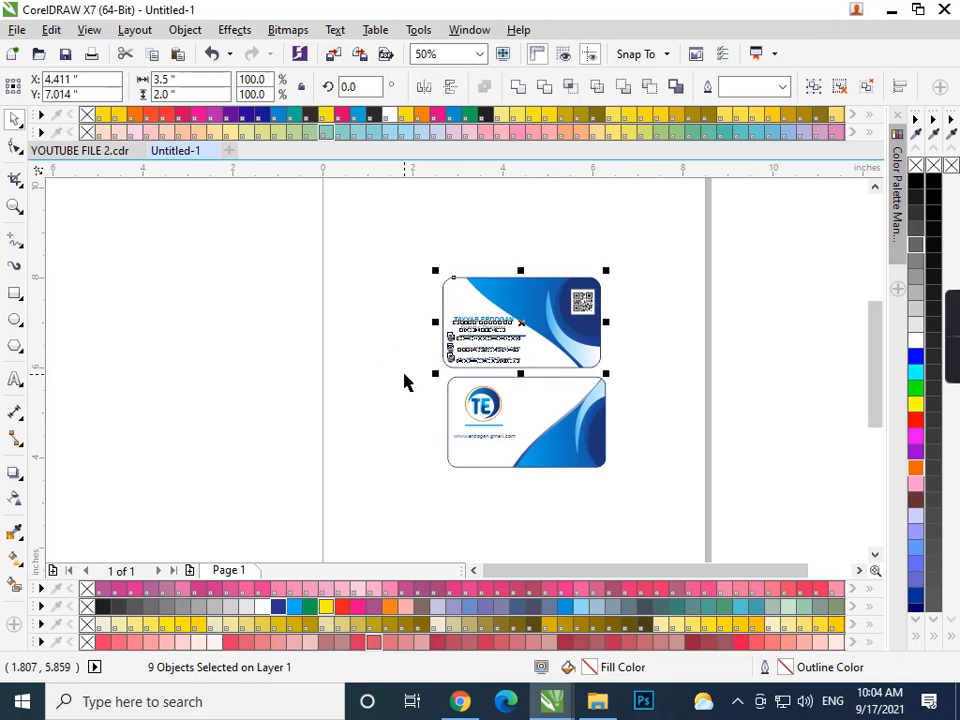
left_click(666, 426)
scroll(667, 426, "up", 2)
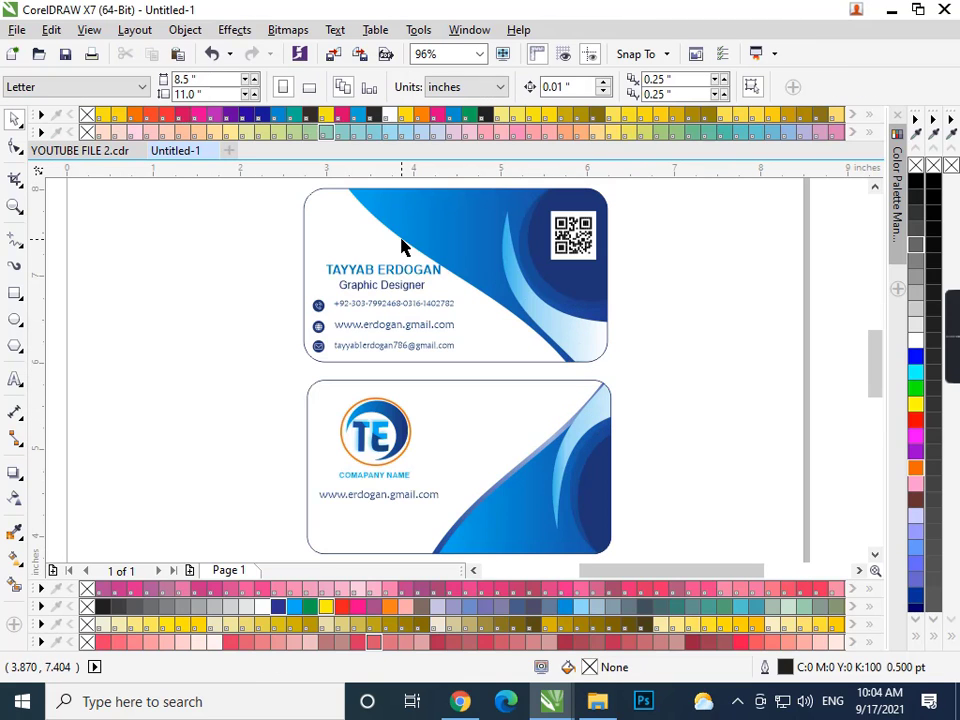
left_click_drag(427, 388, 316, 481)
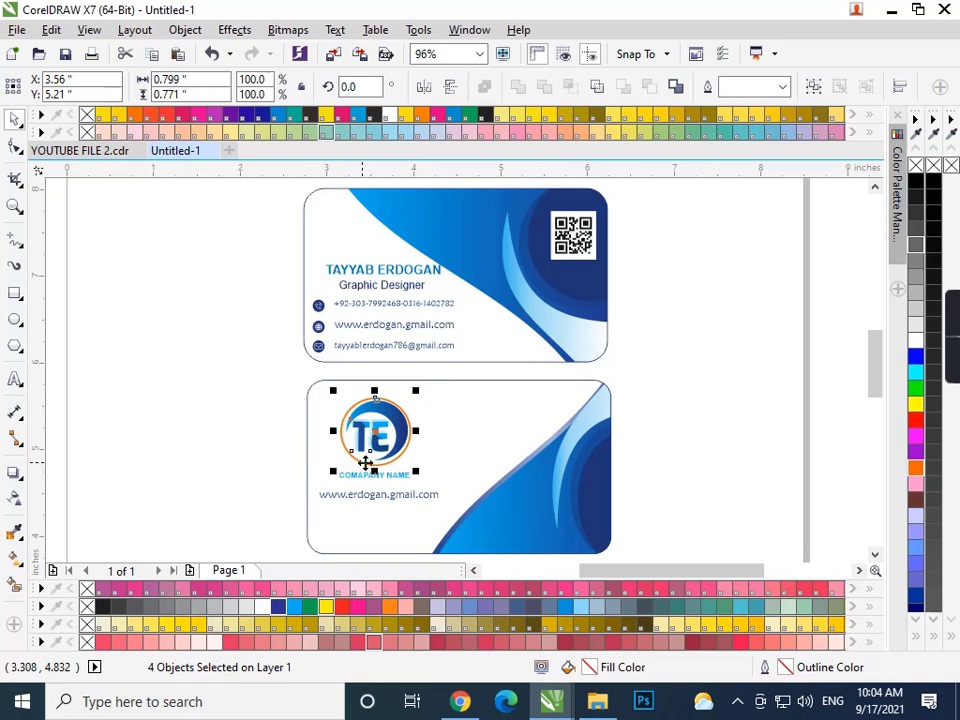
left_click_drag(417, 471, 381, 245)
left_click(347, 231)
left_click(330, 210)
key("Escape")
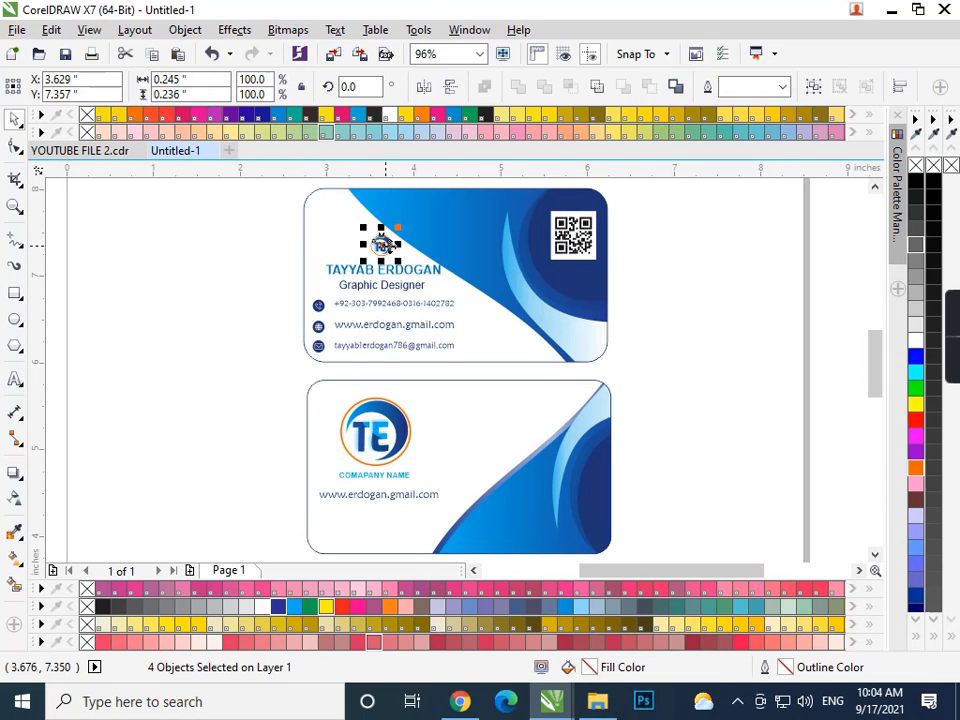
- Position the small TE logo centred above the cardholder's name
left_click(673, 272)
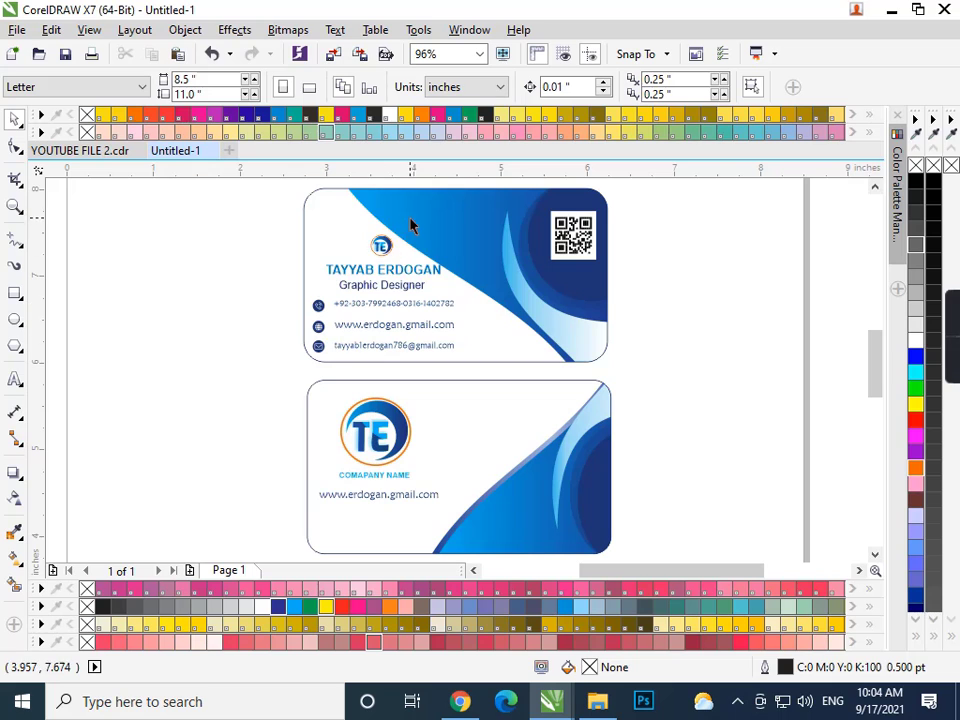
left_click_drag(306, 189, 414, 199)
scroll(390, 243, "up", 2)
scroll(322, 292, "down", 2)
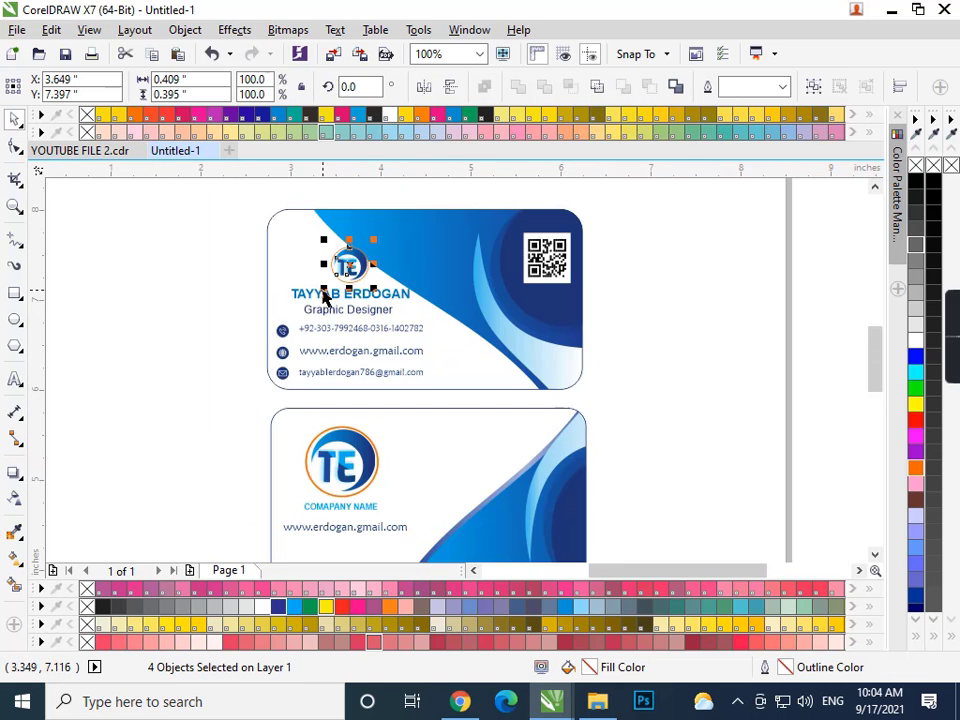
left_click(248, 280)
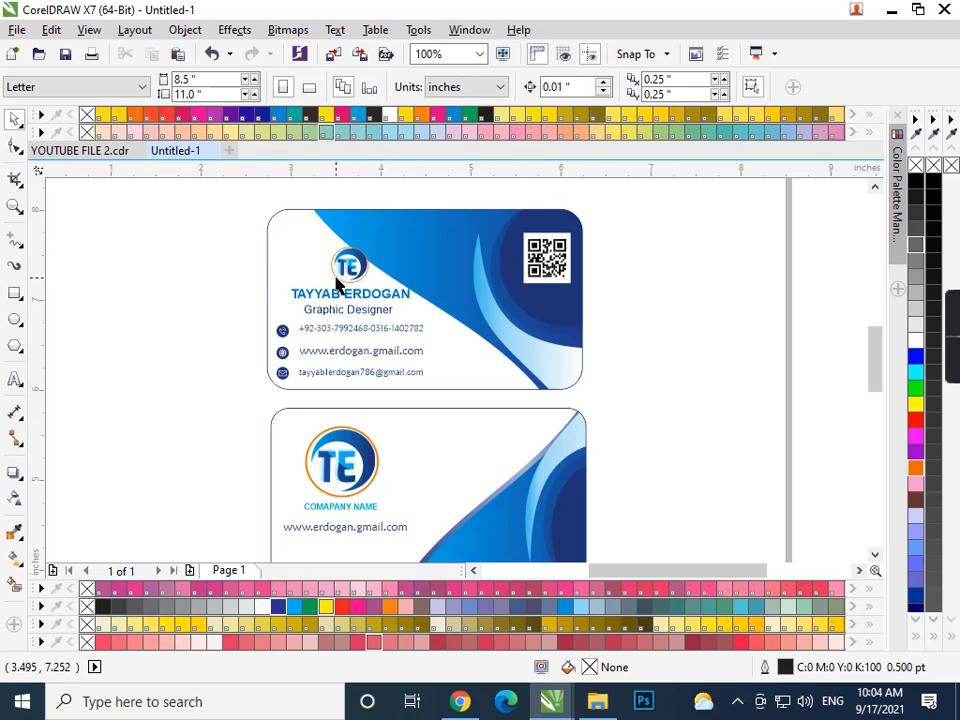
scroll(357, 290, "down", 1)
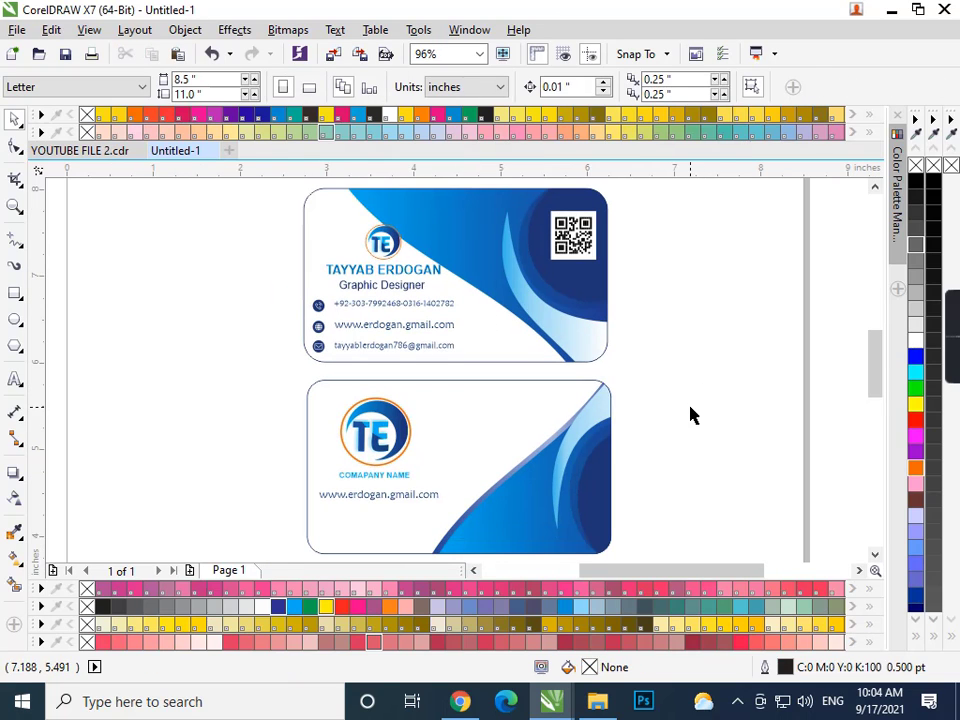